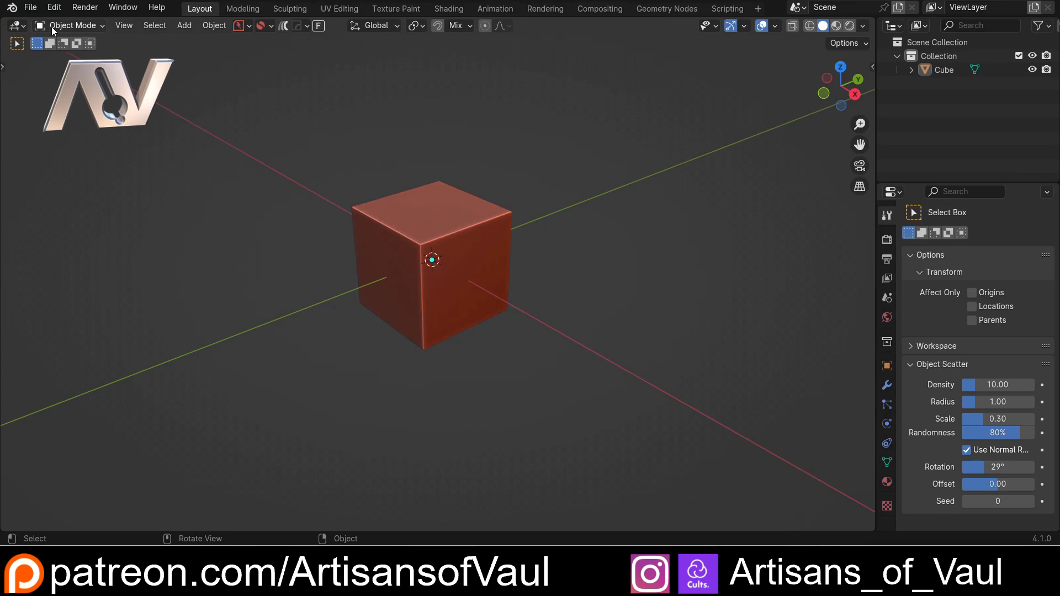
Open the add-on preferences, filter the list by "mach" and expand the MACHIN3tools settings down to its tool toggles
left_click(54, 7)
left_click(99, 179)
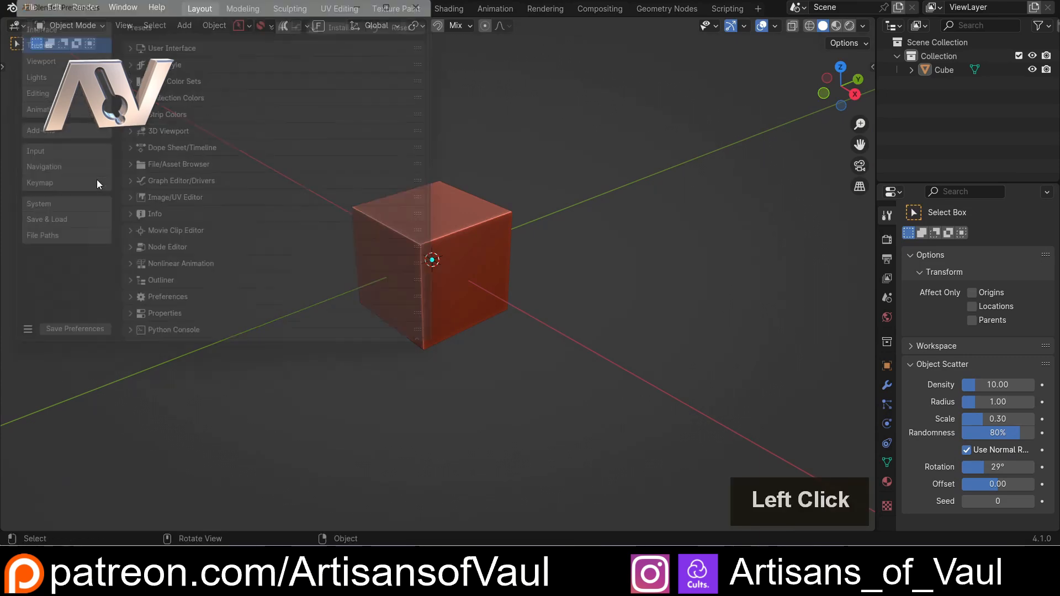
left_click(62, 128)
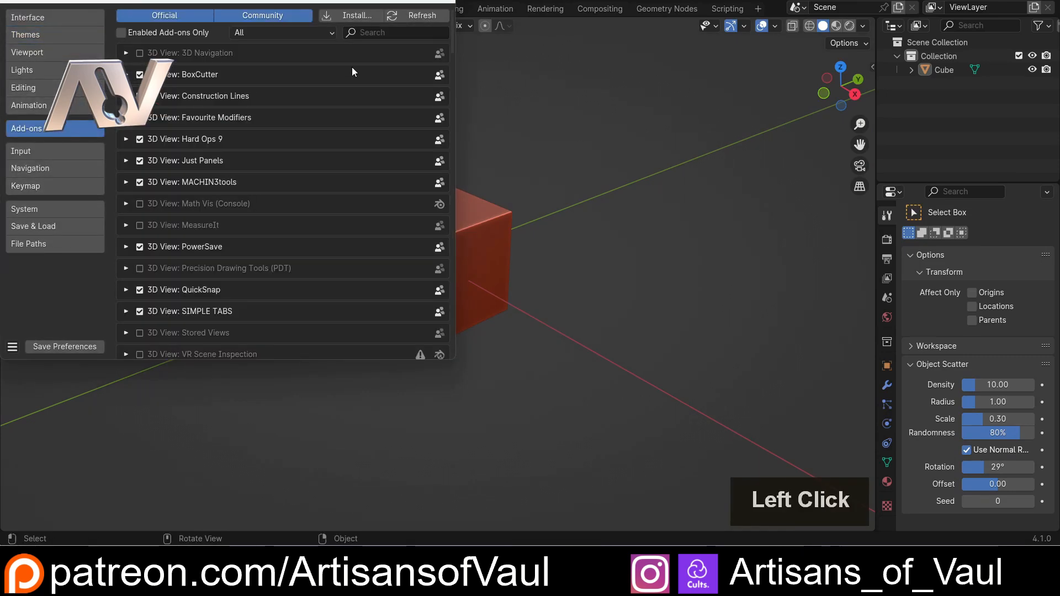
left_click(378, 32)
type("mach")
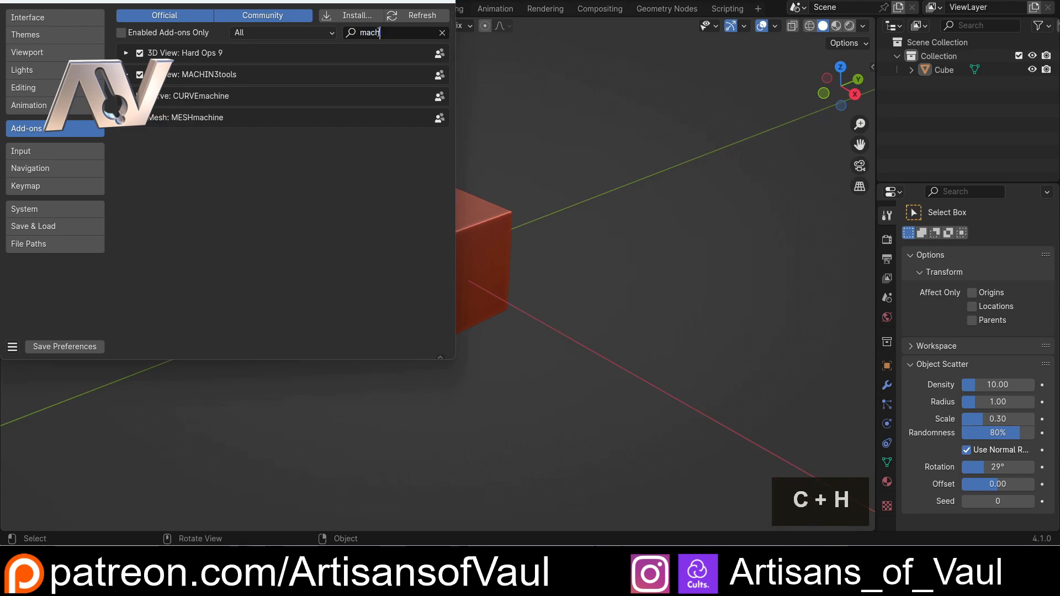
left_click(126, 74)
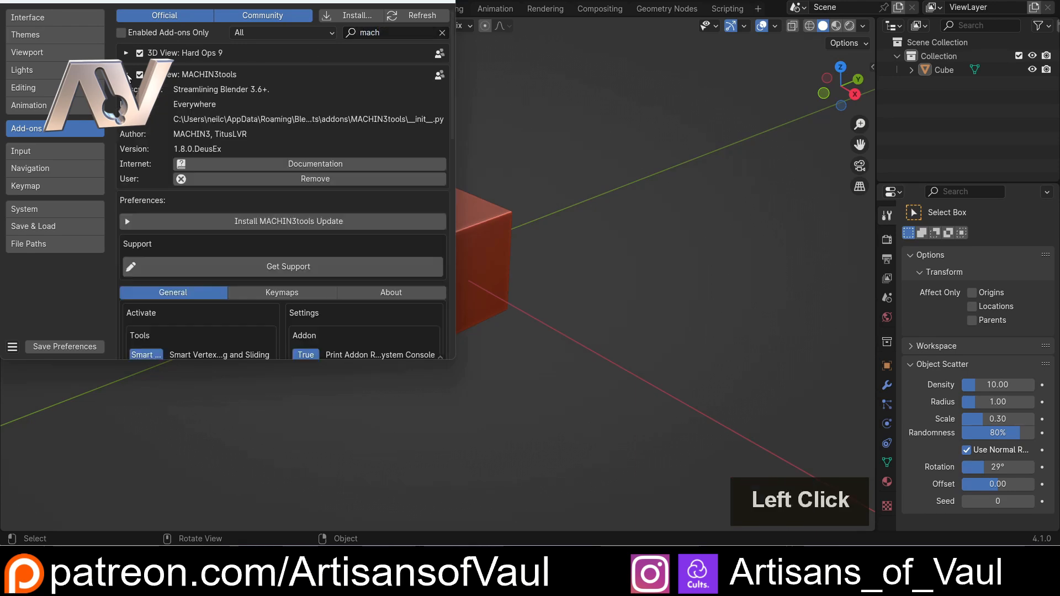
scroll(243, 207, "down", 2)
scroll(243, 206, "down", 7)
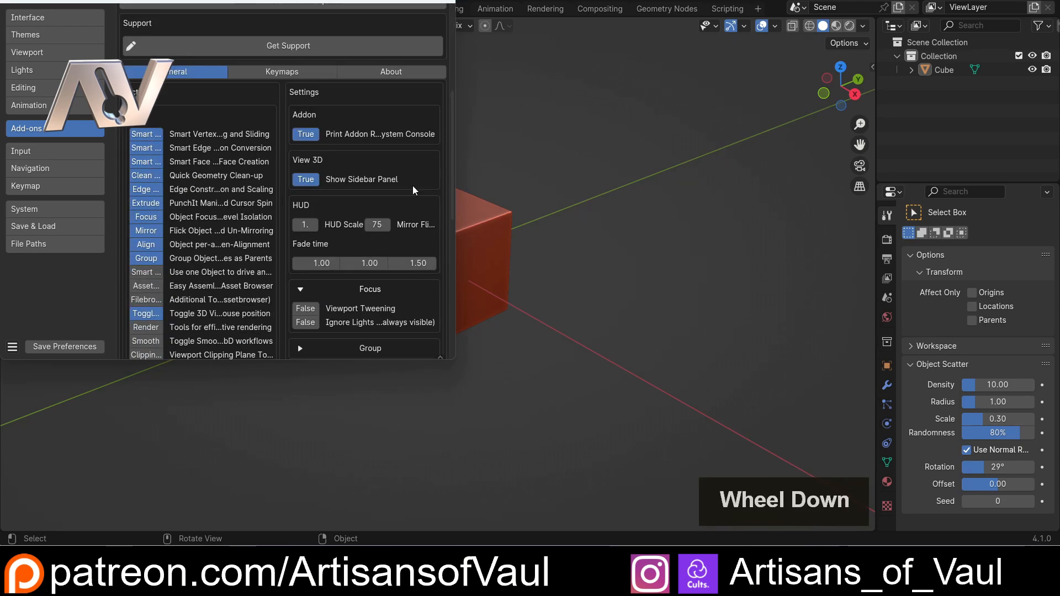
Widen the preferences window, move it beside the cube, and bring the MACHIN3tools Pie Menus list into view
left_click_drag(456, 173, 554, 173)
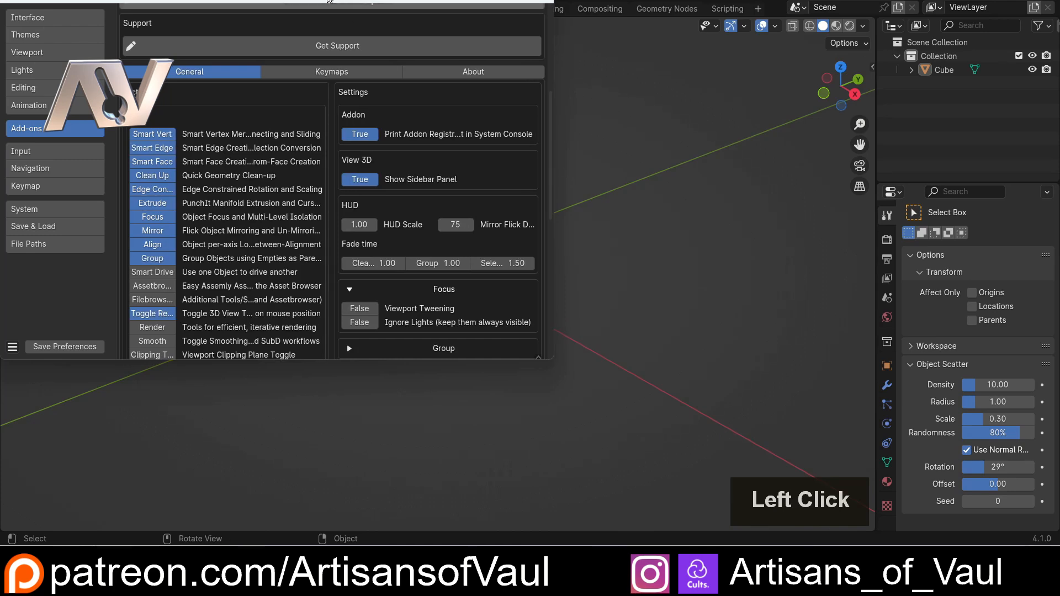
left_click_drag(343, 2, 655, 62)
scroll(598, 163, "down", 2)
scroll(598, 162, "down", 1)
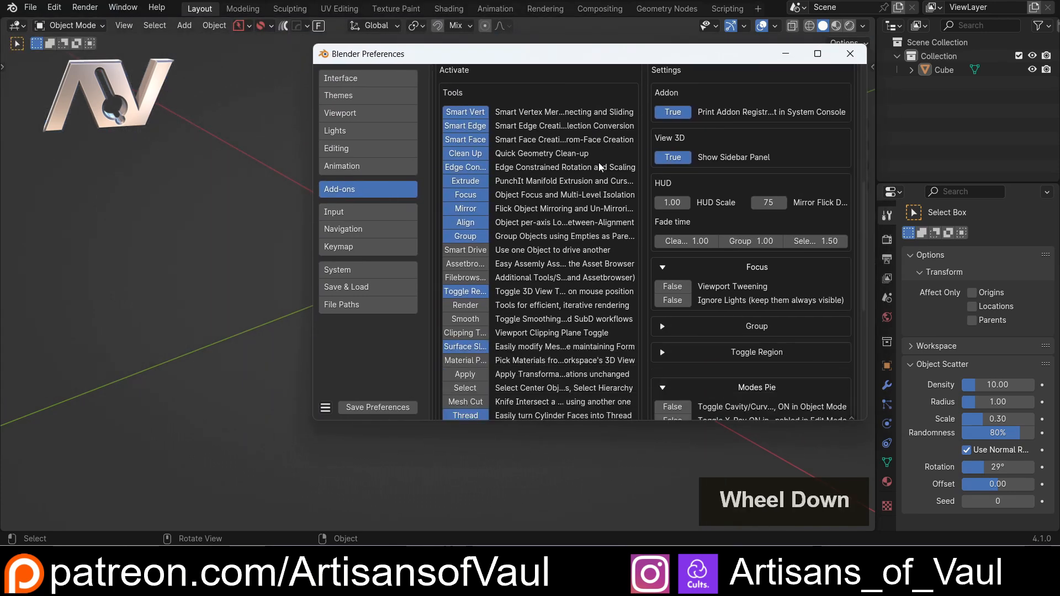
left_click_drag(575, 61, 979, 68)
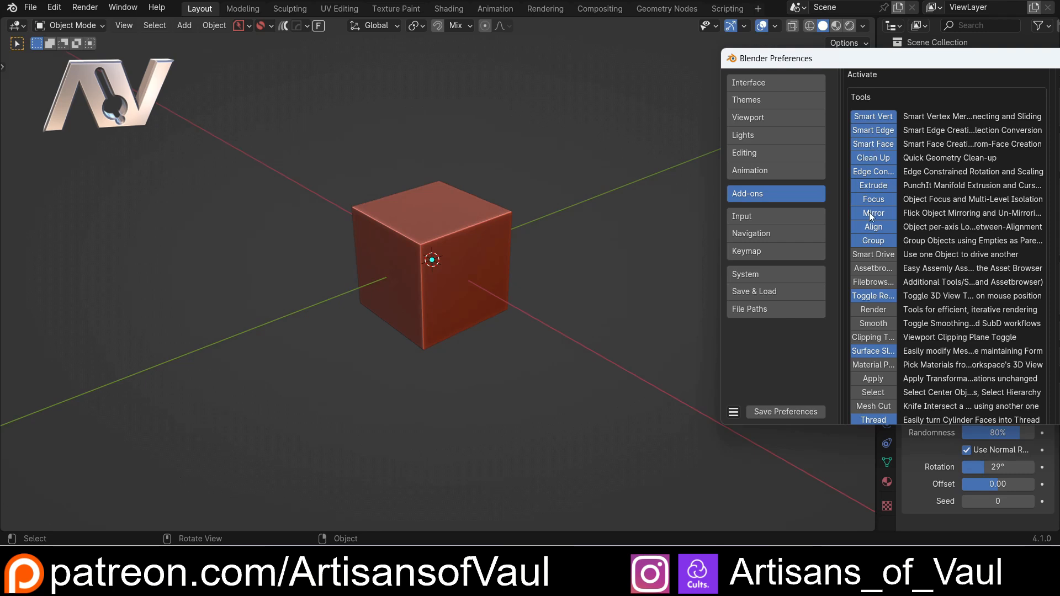
scroll(877, 279, "down", 5)
scroll(877, 279, "down", 1)
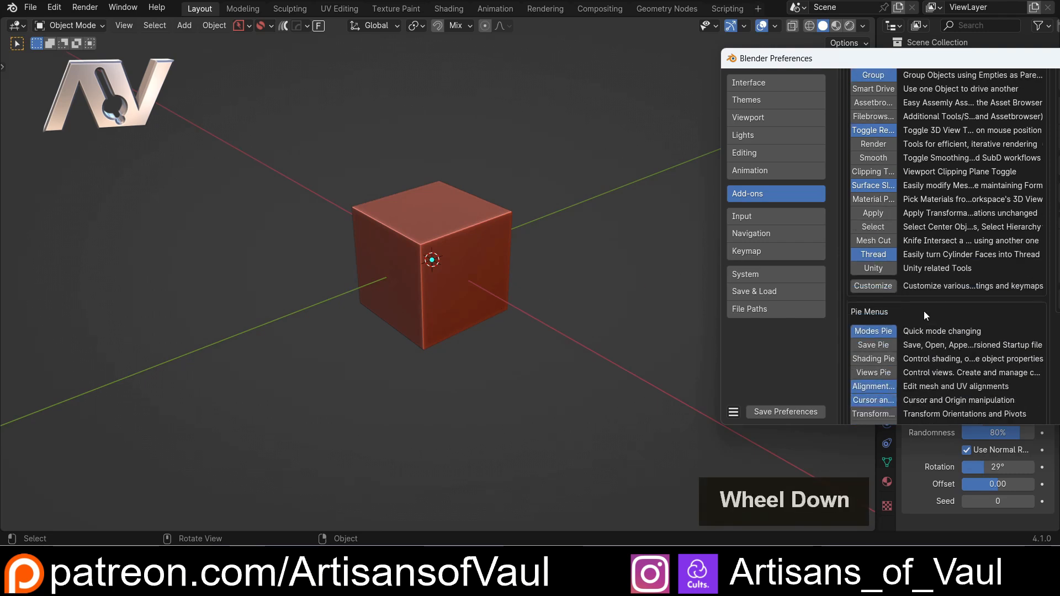
Select the cube, preview the Modes pie, and put the cube in Edit Mode with face selection
left_click(490, 282)
key("Tab")
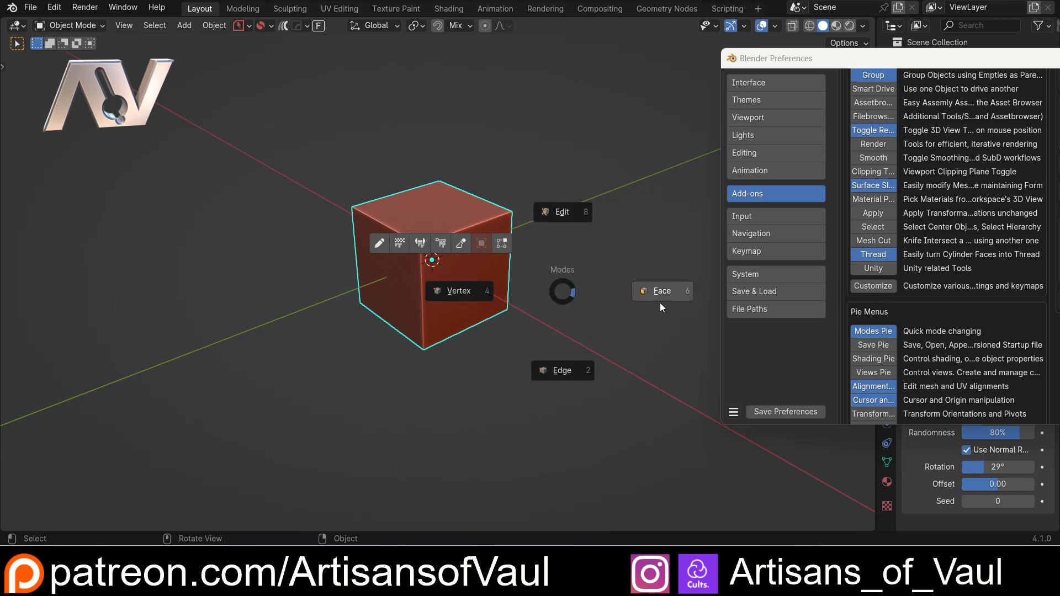
key("Escape")
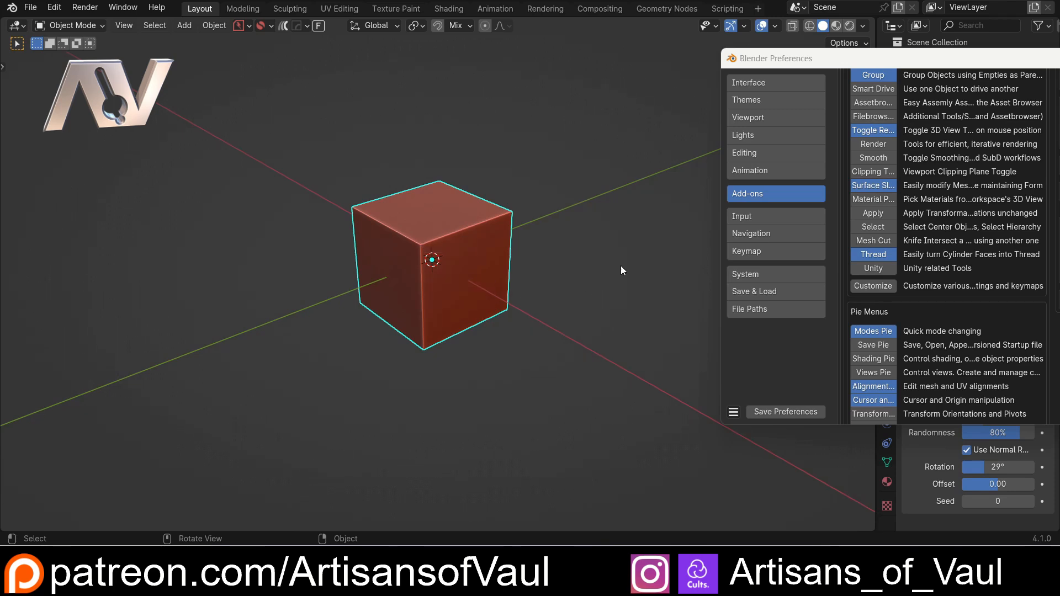
key("Tab")
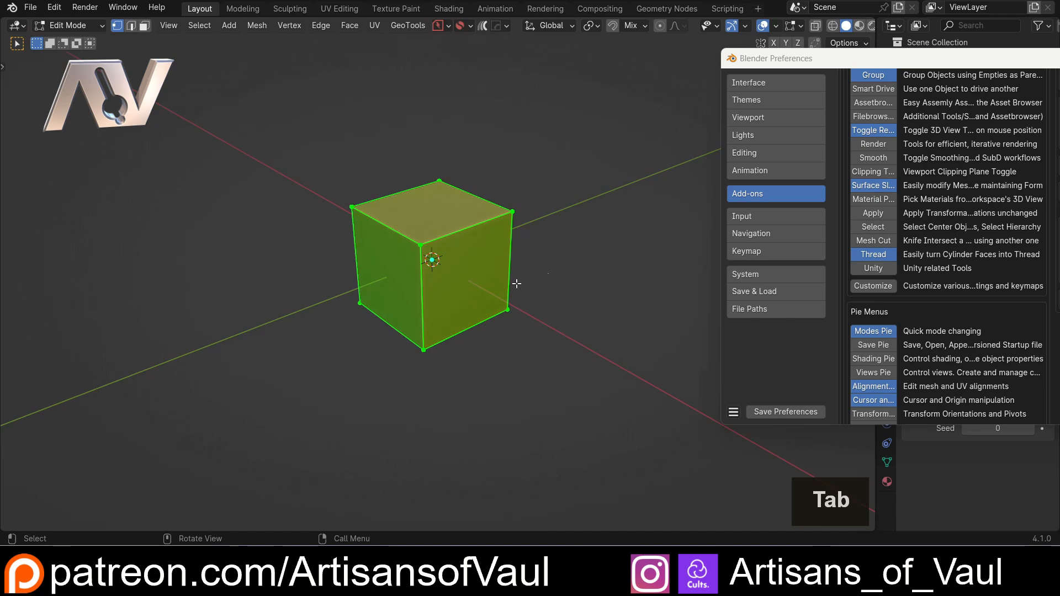
key("2")
key("3")
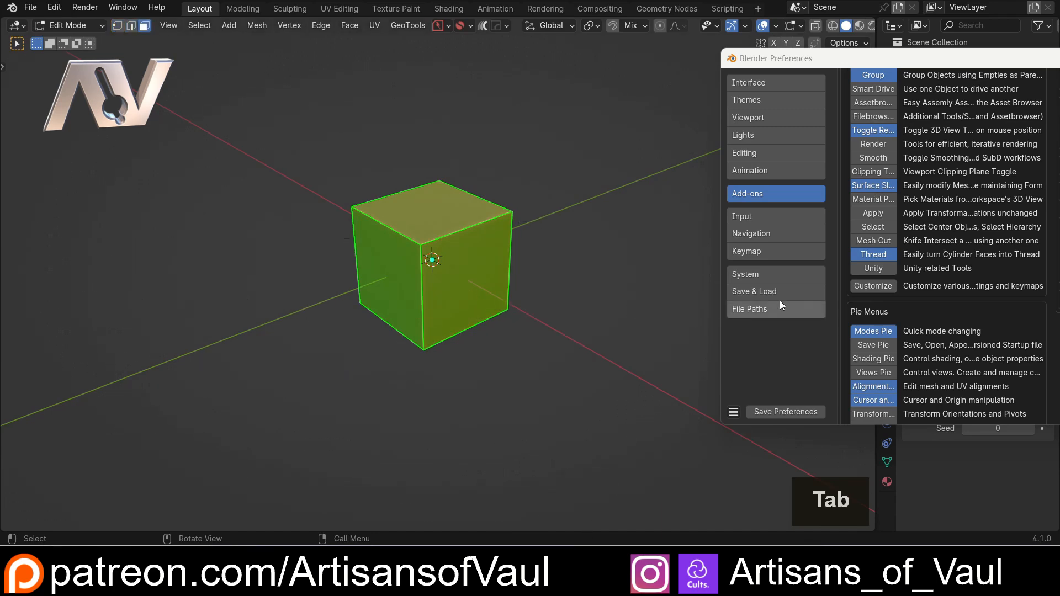
Select the cube's front right-hand face and return to Object Mode
left_click(460, 242)
key("Tab")
key("Tab")
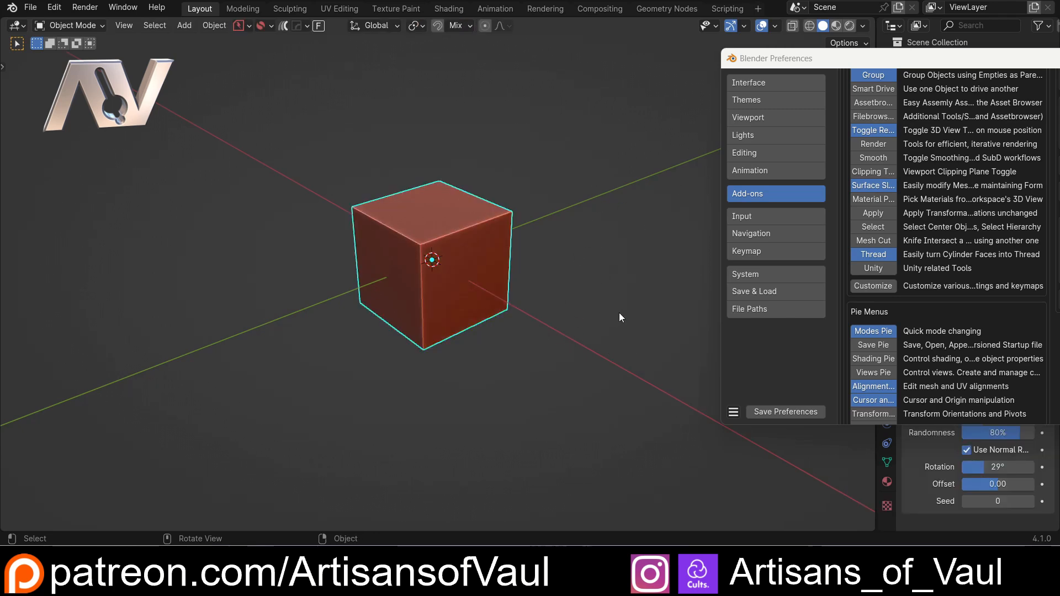
Enter Edit Mode on the cube with vertex selection using the Modes pie
key("Tab")
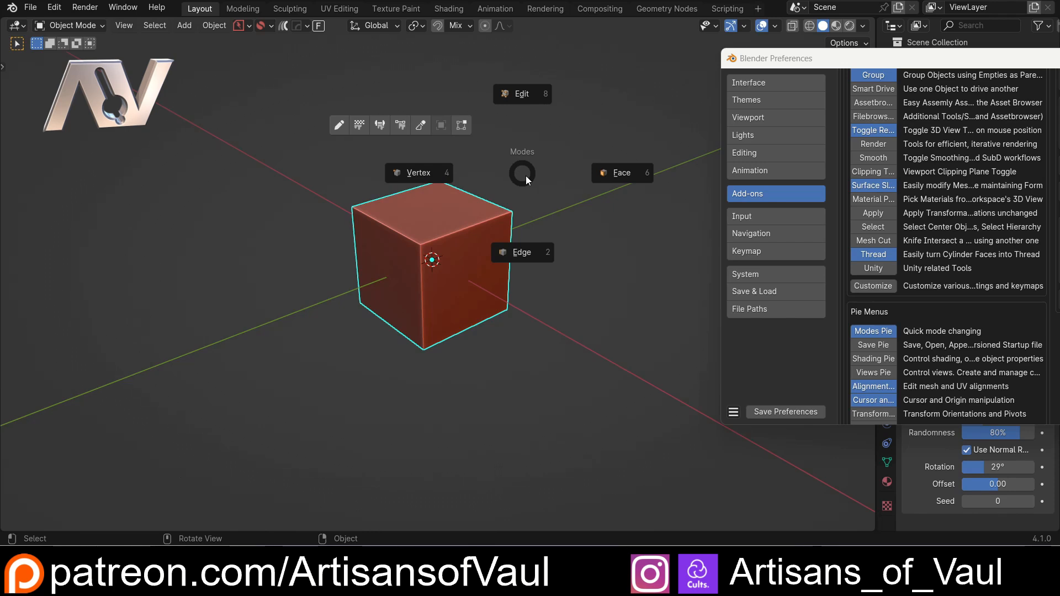
key("Escape")
scroll(482, 233, "up", 1)
key("Tab")
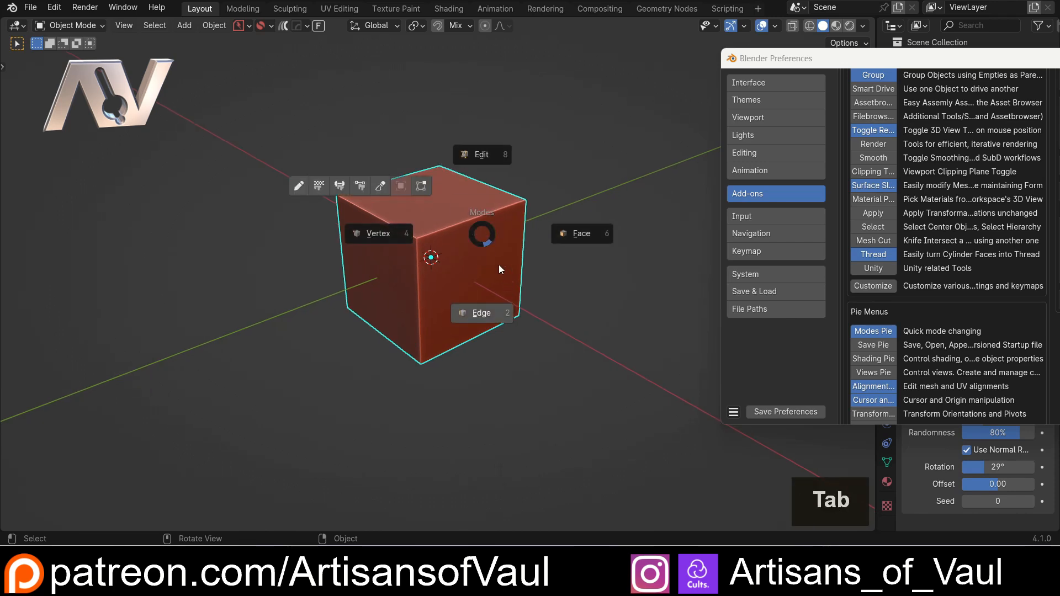
scroll(425, 249, "up", 1)
middle_click_drag(425, 249, 518, 239)
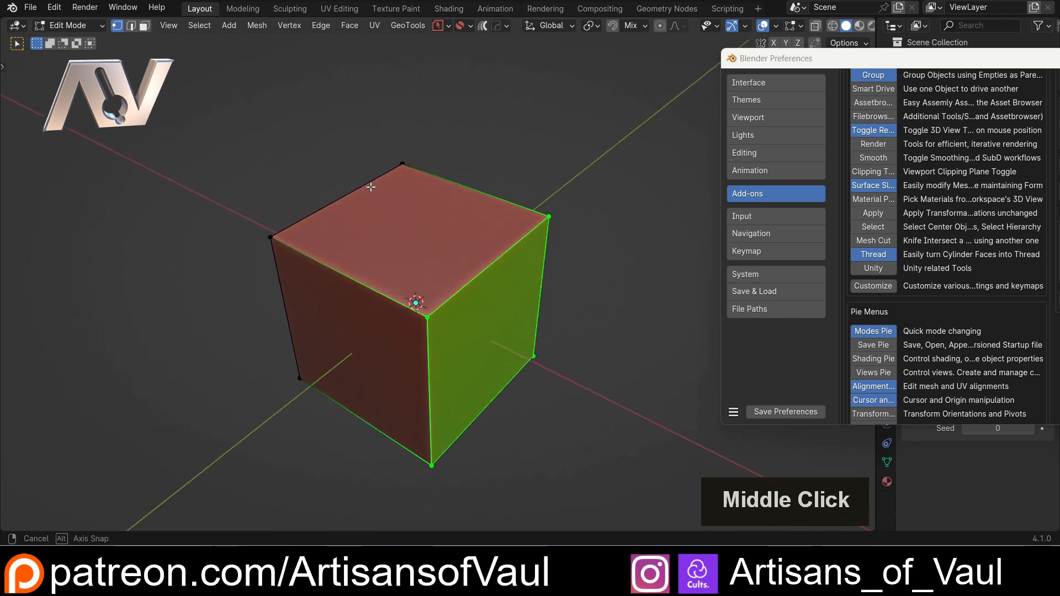
Bring the start of the MACHIN3tools Tools list into view and deselect all of the cube's geometry
scroll(846, 247, "up", 10)
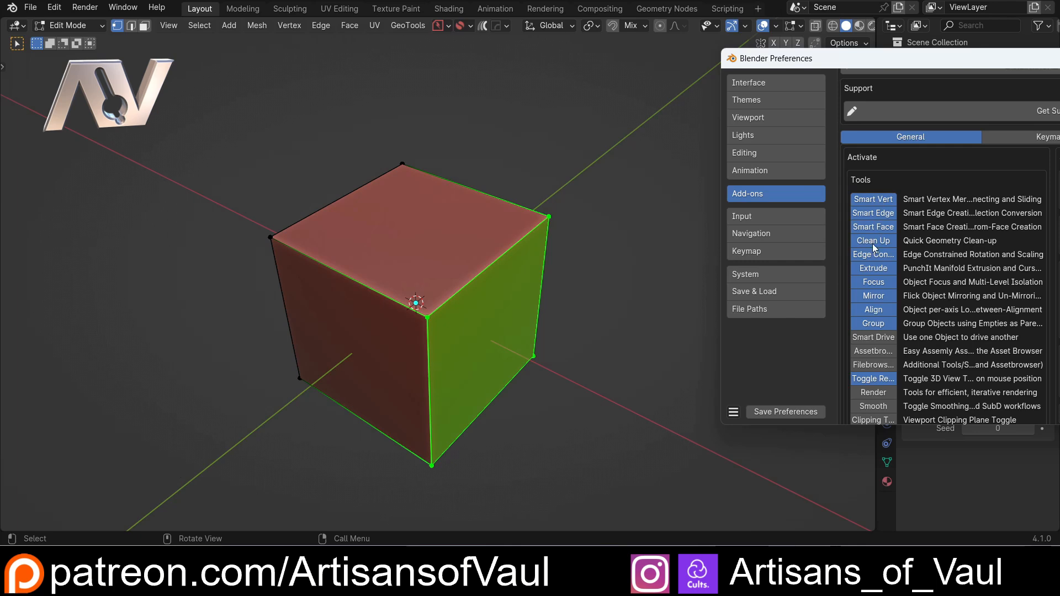
left_click(578, 260)
middle_click_drag(577, 260, 603, 248, "shift")
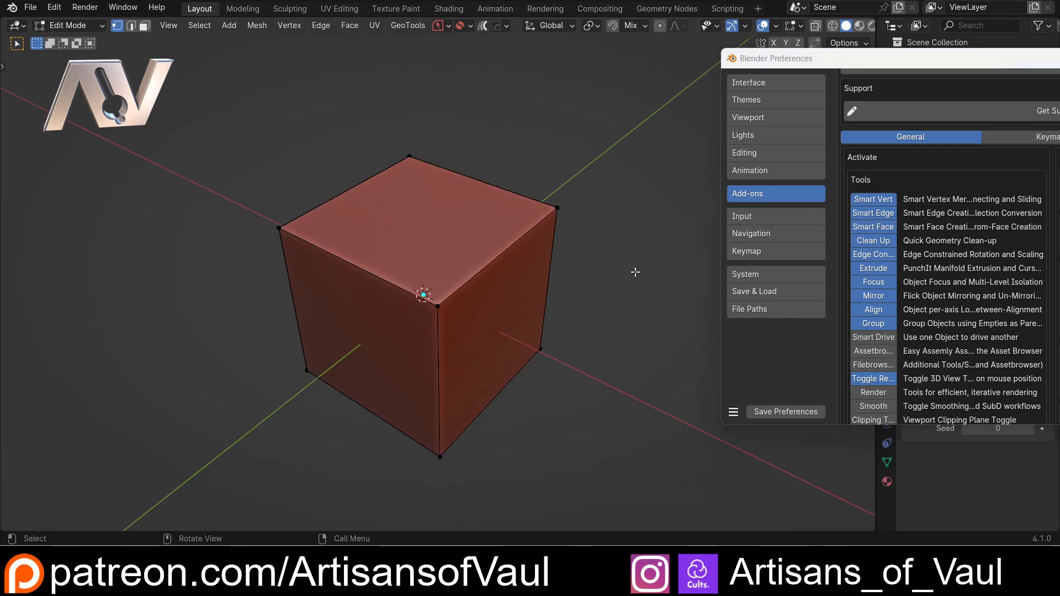
mouse_move(635, 272)
middle_mouse_down()
mouse_move(616, 278)
mouse_move(635, 278)
middle_mouse_up()
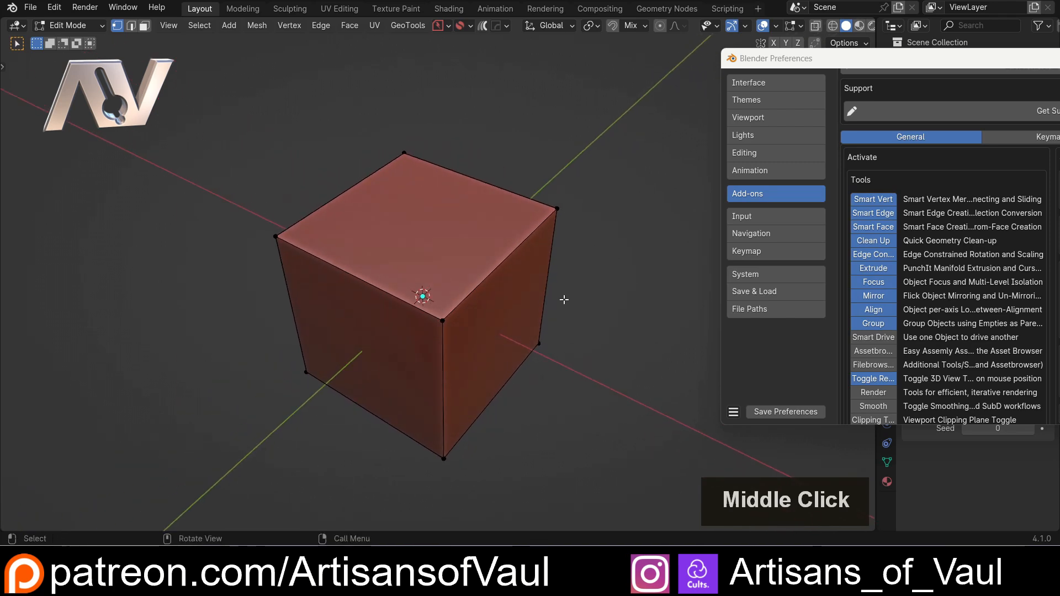
Select the near and right top vertices of the cube and view Blender's standard Merge options
left_click(447, 320)
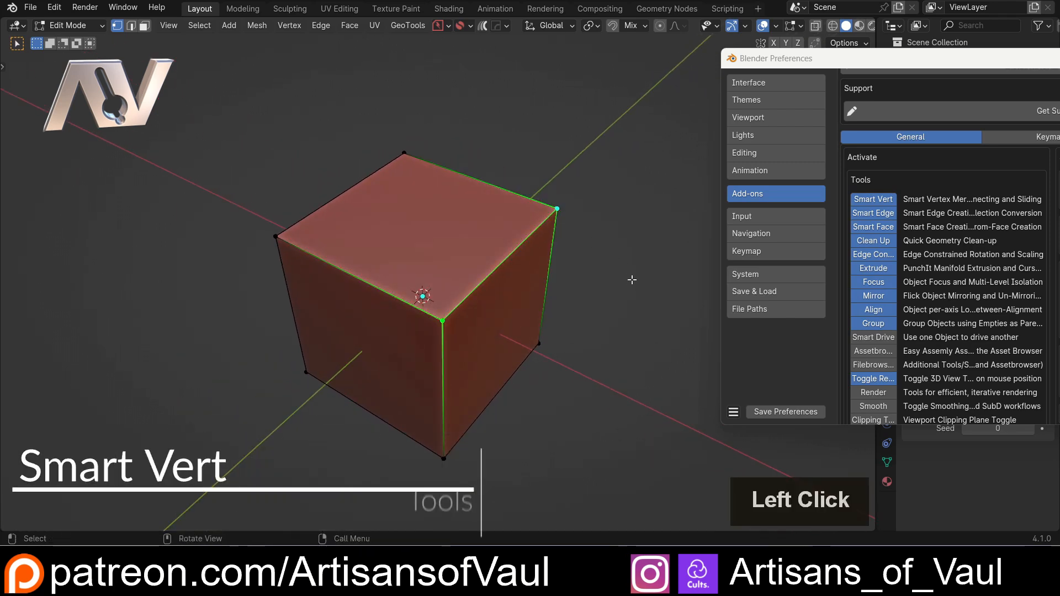
left_click(556, 209, "shift")
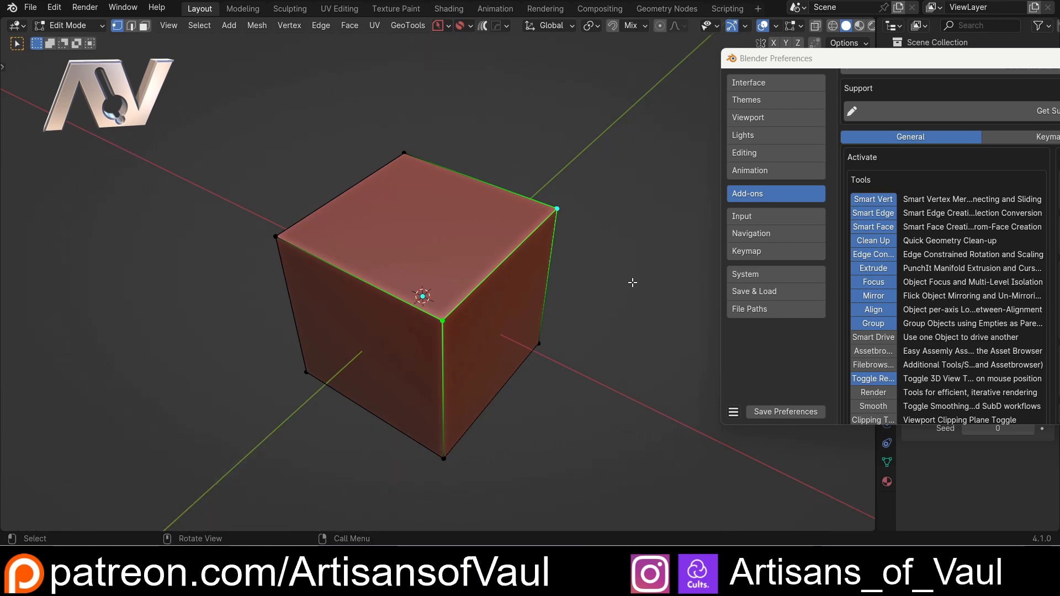
key("m")
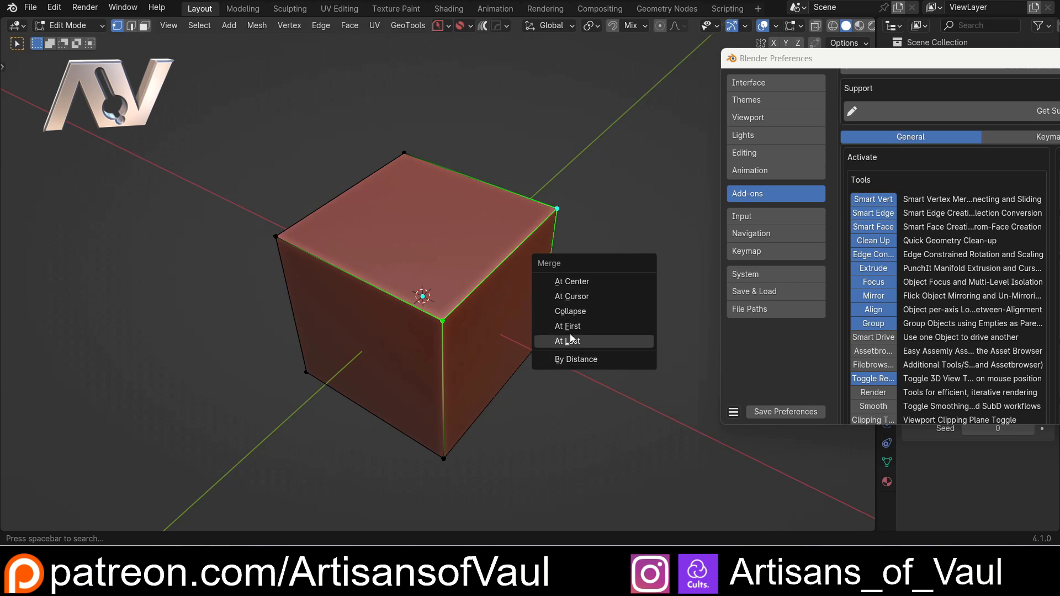
key("Escape")
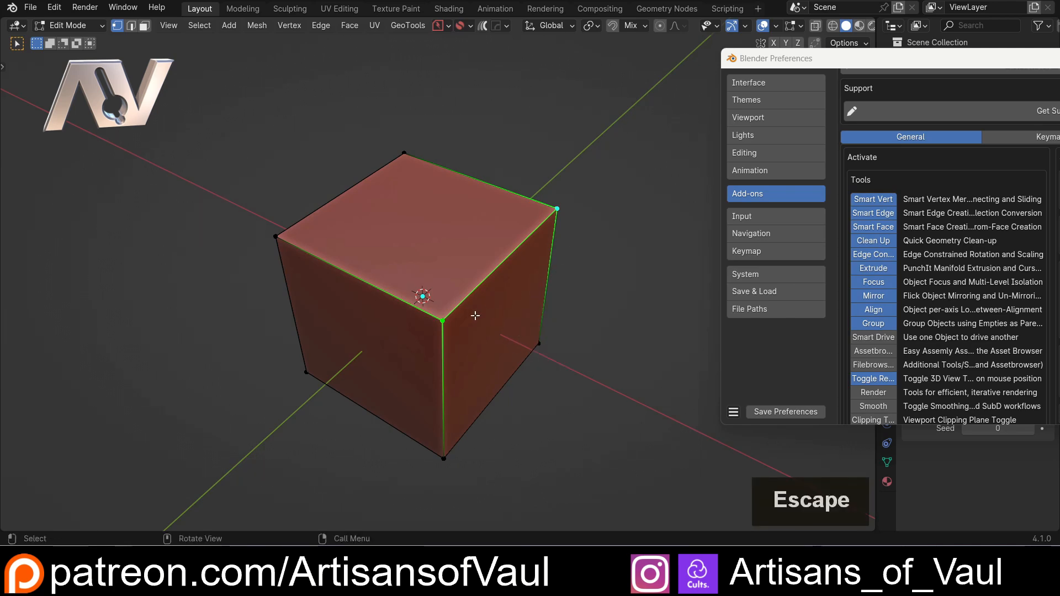
Merge the cube's near top vertex into the right top vertex with Smart Vert, using Merge at Last
left_click(443, 323)
left_click(556, 219, "shift")
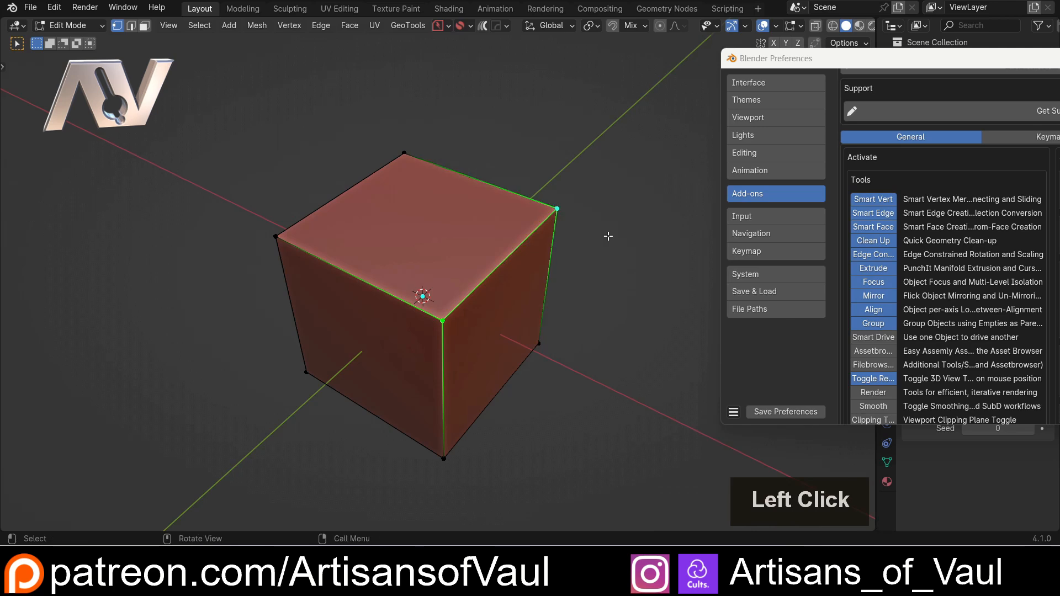
key("1")
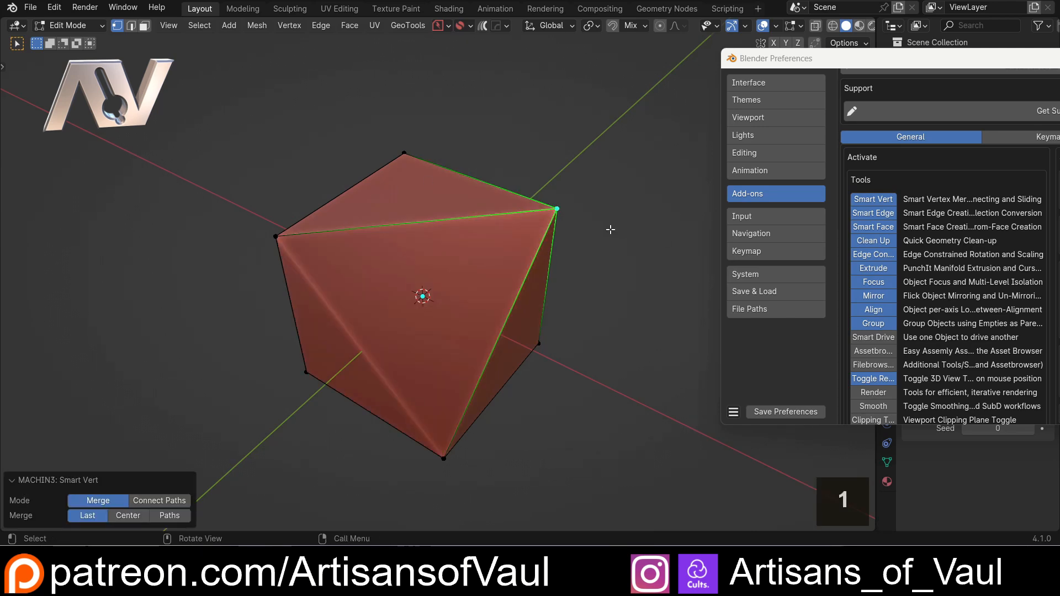
Merge the left and back top vertices at their center with Smart Vert
left_click(258, 233)
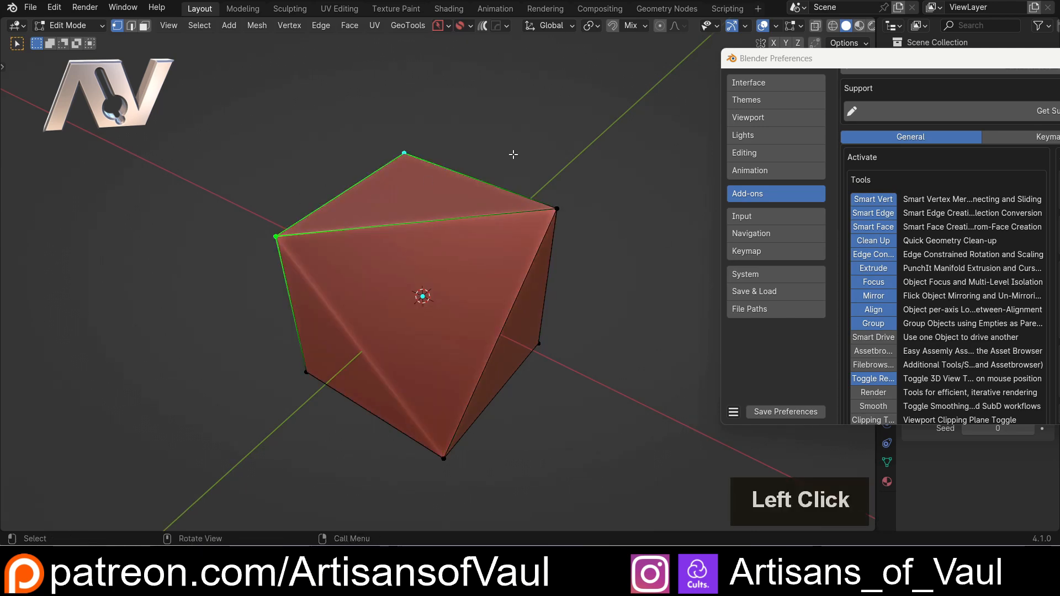
key("shift+1")
middle_click_drag(400, 199, 444, 248)
scroll(451, 186, "down", 2)
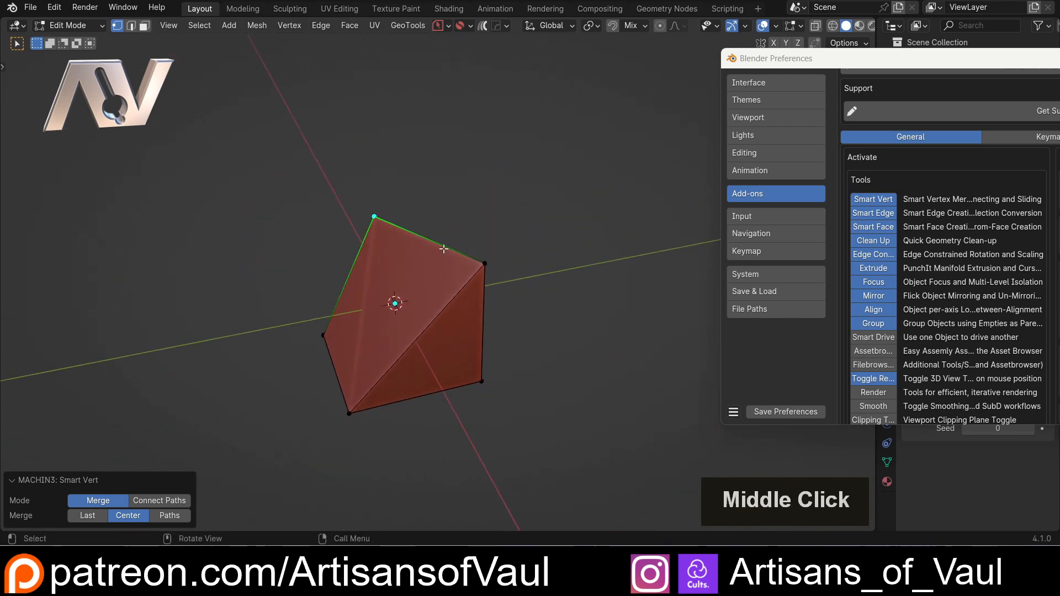
Apply Smart Vert to the upper and lower vertices on the right side of the mesh
left_click(355, 407)
left_click(482, 270, "shift")
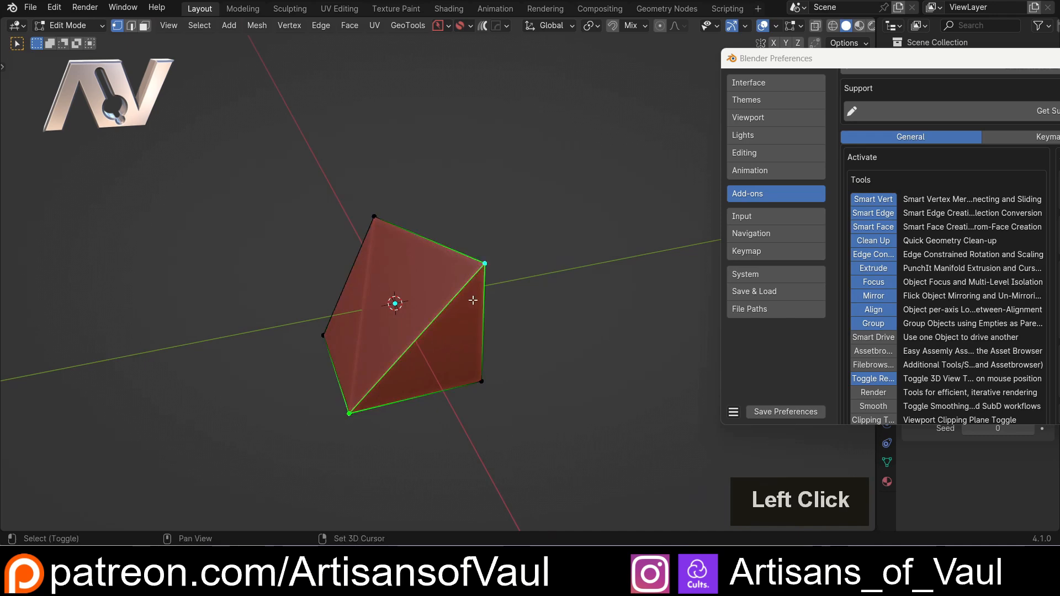
left_click(485, 277)
left_click(486, 379, "shift")
key("1")
middle_click_drag(497, 385, 439, 260)
Return to Object Mode, delete the deformed mesh and add a new cube
key("Tab")
key("Delete")
key("shift+a")
left_click(464, 236)
left_click(548, 257)
scroll(474, 313, "up", 4)
Bevel the new cube's upper left edge with a width of about 0.906 and 5 segments
key("Tab")
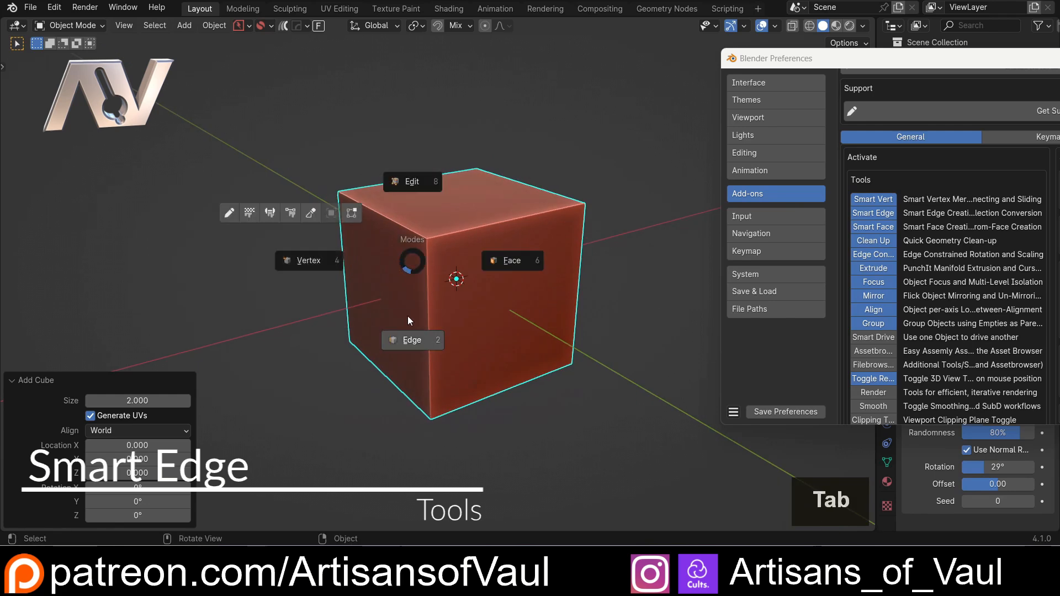
left_click(402, 239)
key("ctrl+b")
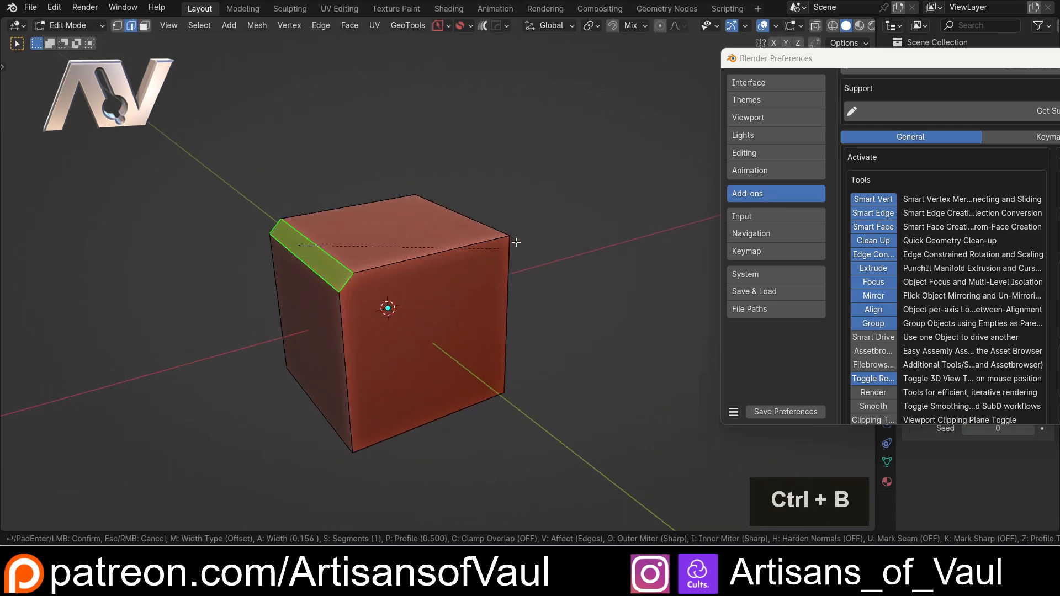
scroll(469, 287, "up", 4)
left_click(546, 265)
Connect two diagonally opposite vertices of the cube's unbeveled square side face with Smart Edge, and clear the selection
middle_click_drag(545, 264, 437, 236)
key("Tab")
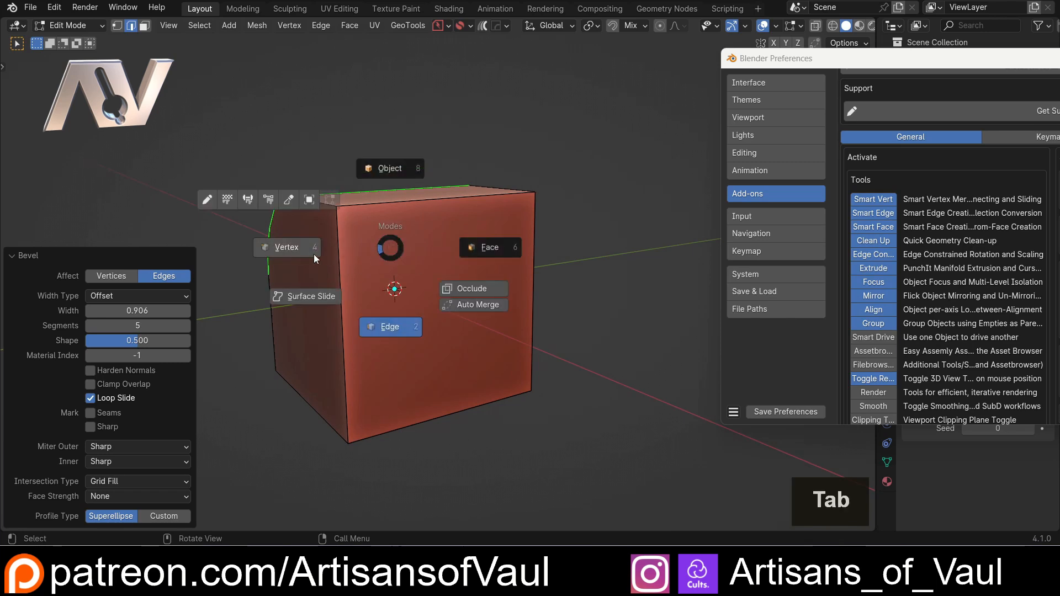
left_click(310, 252)
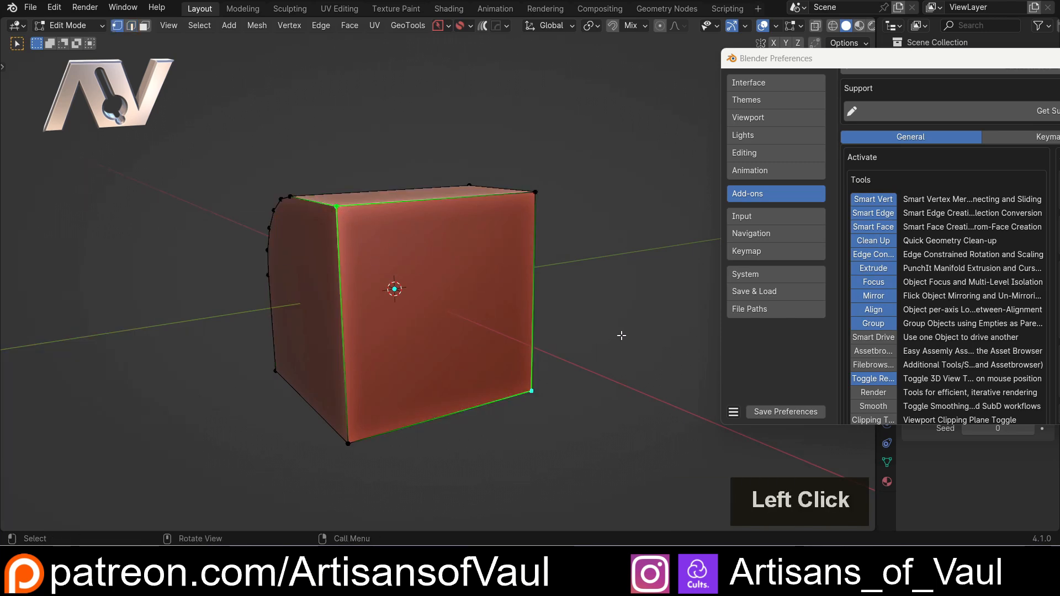
key("2")
middle_click_drag(390, 291, 373, 294)
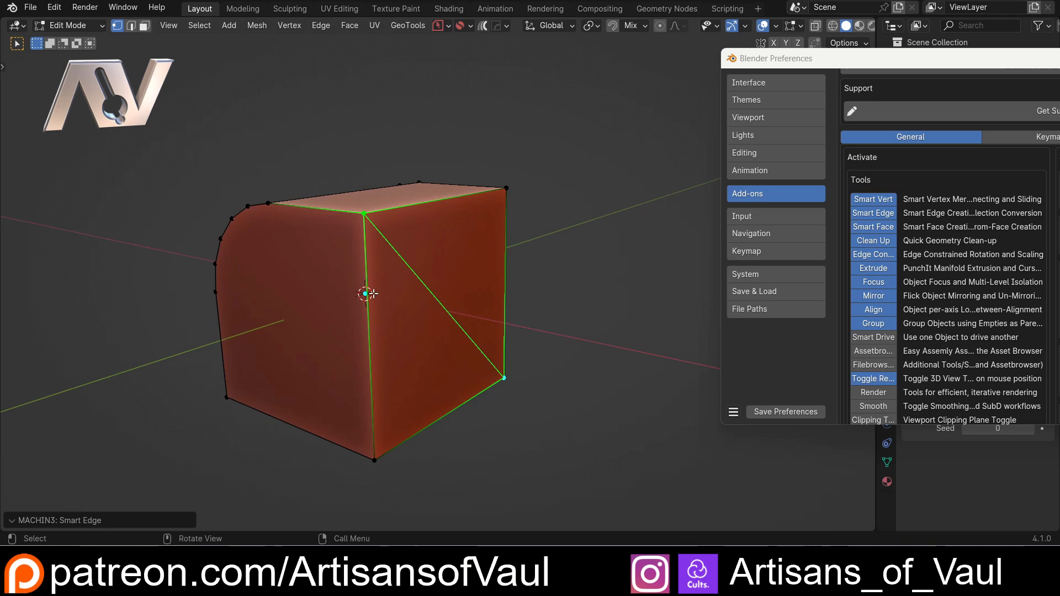
mouse_move(404, 320)
middle_mouse_down()
mouse_move(449, 333)
mouse_move(400, 328)
middle_mouse_up()
left_click(562, 243)
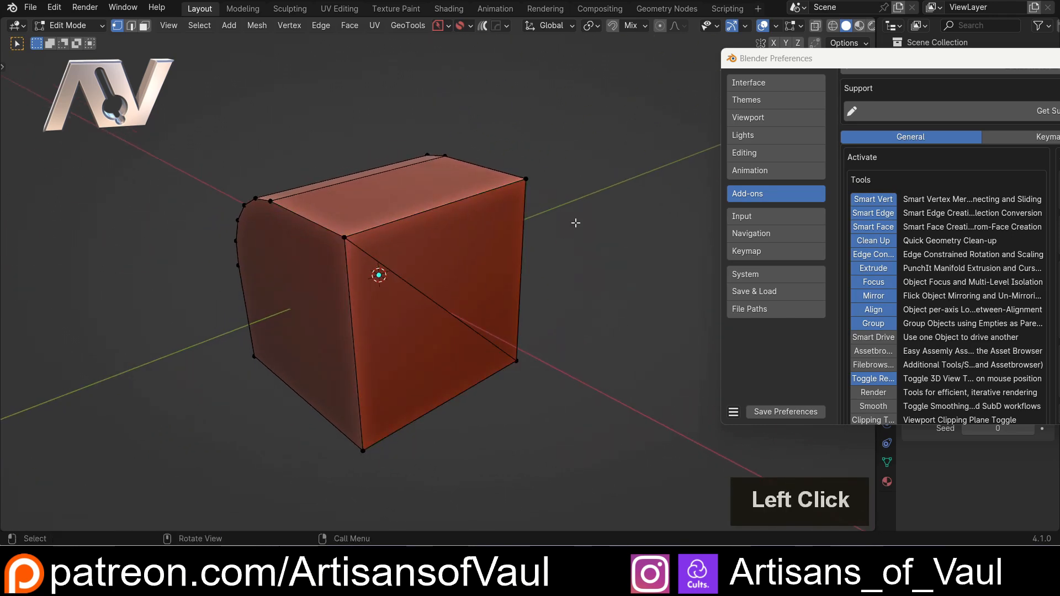
Cut across the cube's diagonally split side face with Smart Edge's knife, from one vertical edge over the diagonal to the other
middle_click_drag(562, 243, 561, 236)
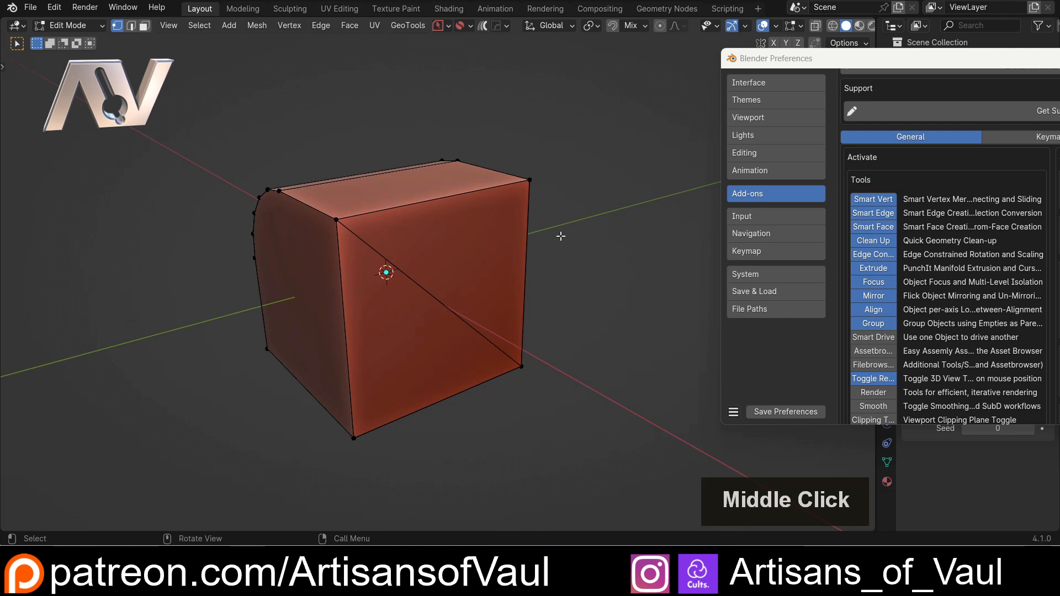
key("2")
left_click(526, 266)
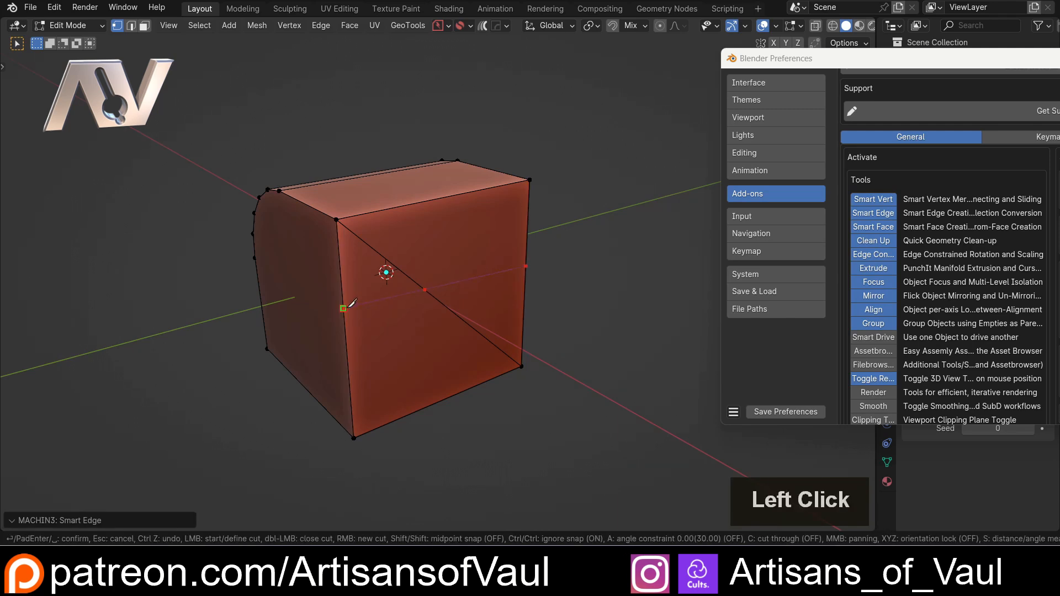
key("space")
Connect the vertices along the rounded corner to the face's opposite lower corner with Smart Edge, and clear the selection
middle_click_drag(270, 270, 309, 331)
left_click(287, 331)
double_click(338, 219, "shift")
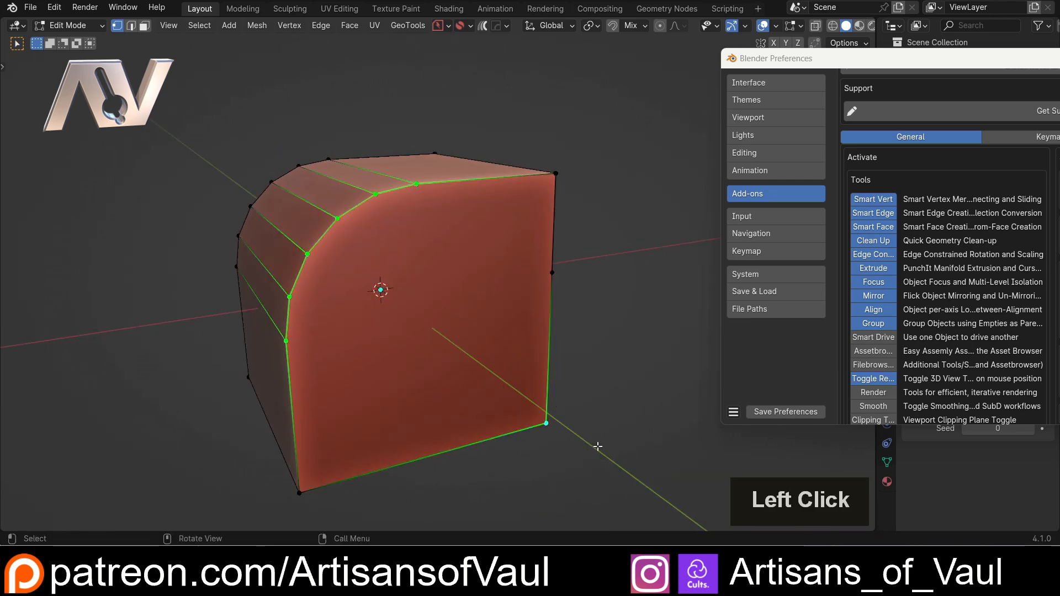
key("2")
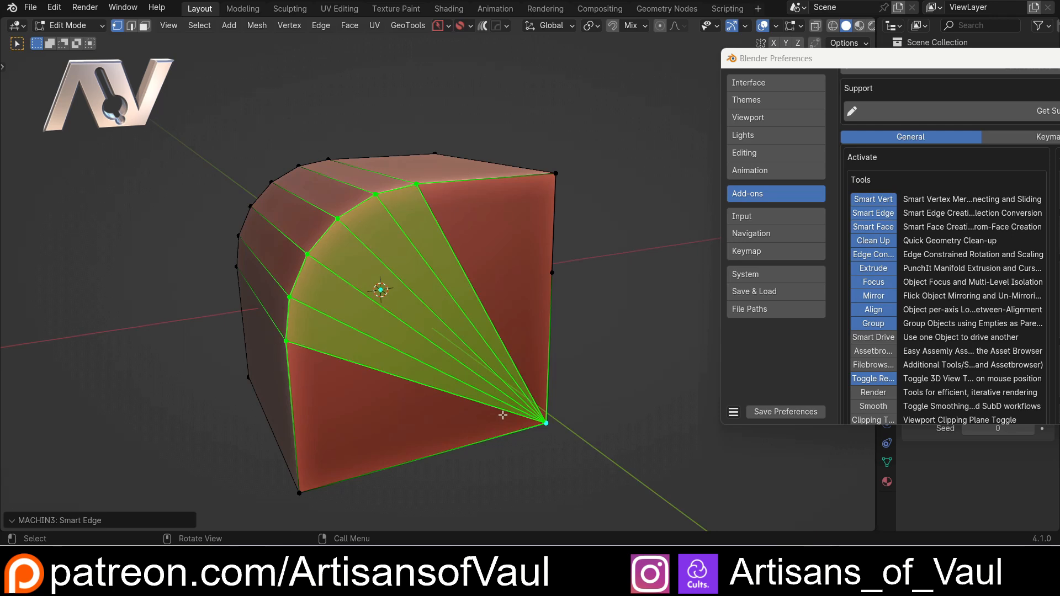
scroll(502, 414, "down", 2)
middle_click_drag(502, 414, 450, 406)
left_click(450, 406)
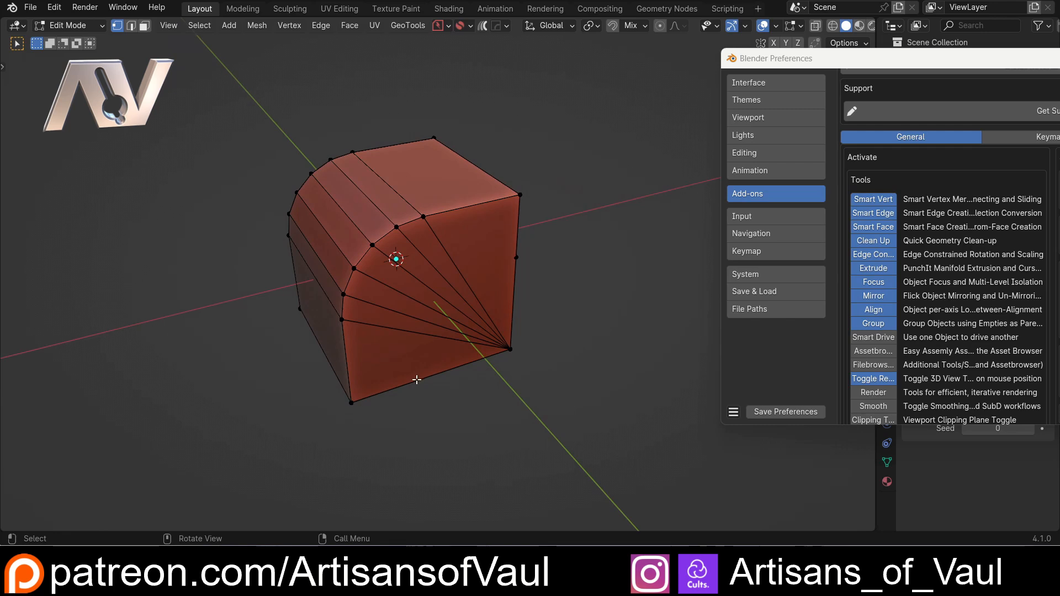
Return to Object Mode, delete the cube and add a Quad Sphere
scroll(415, 379, "up", 2)
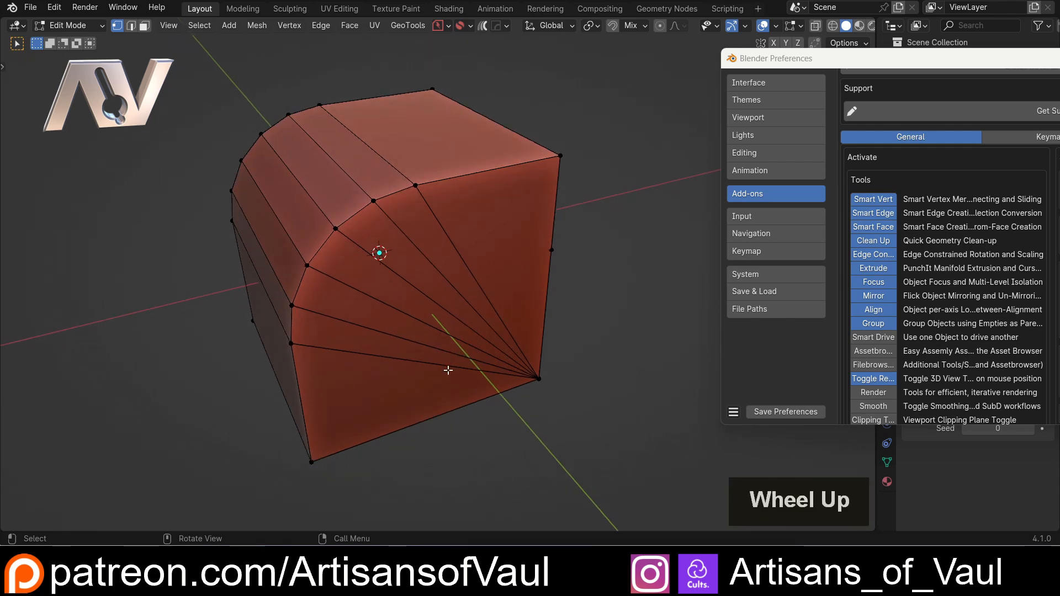
key("Tab")
key("Delete")
key("shift+a")
mouse_move(485, 229)
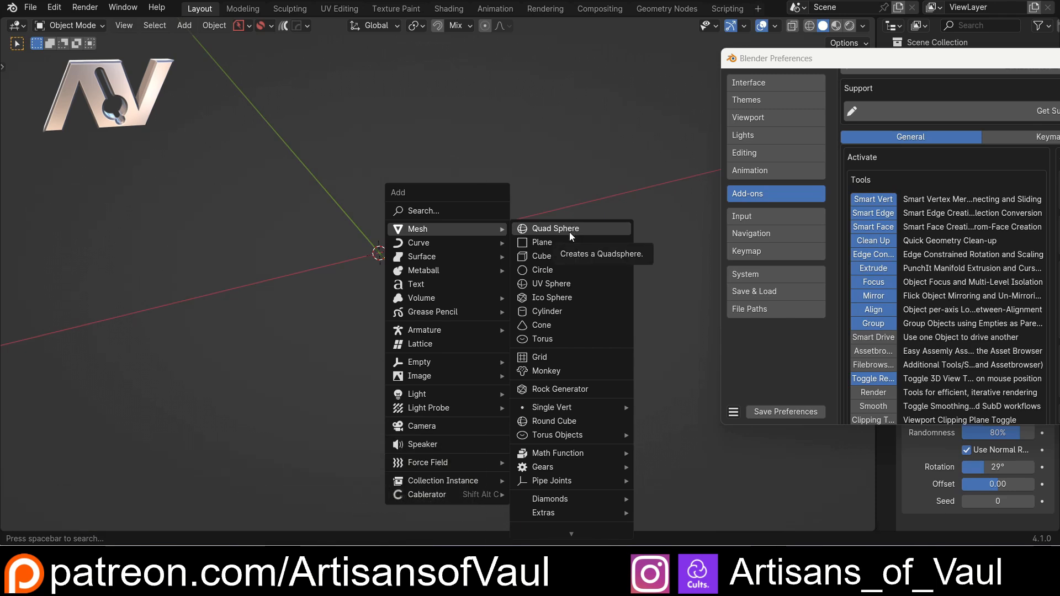
left_click(554, 228)
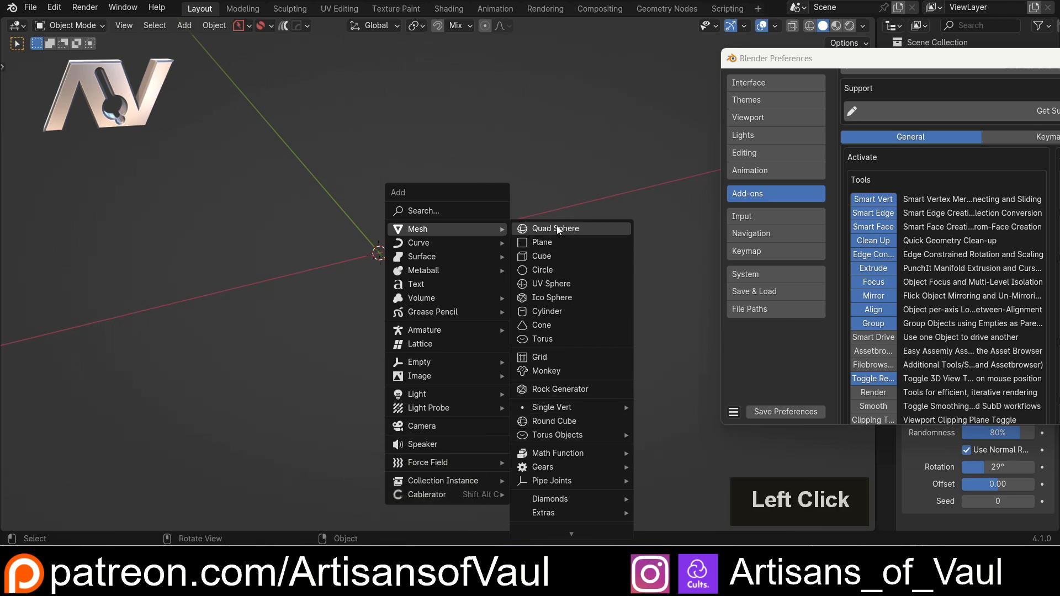
Shade the quad sphere flat
scroll(439, 280, "up", 3)
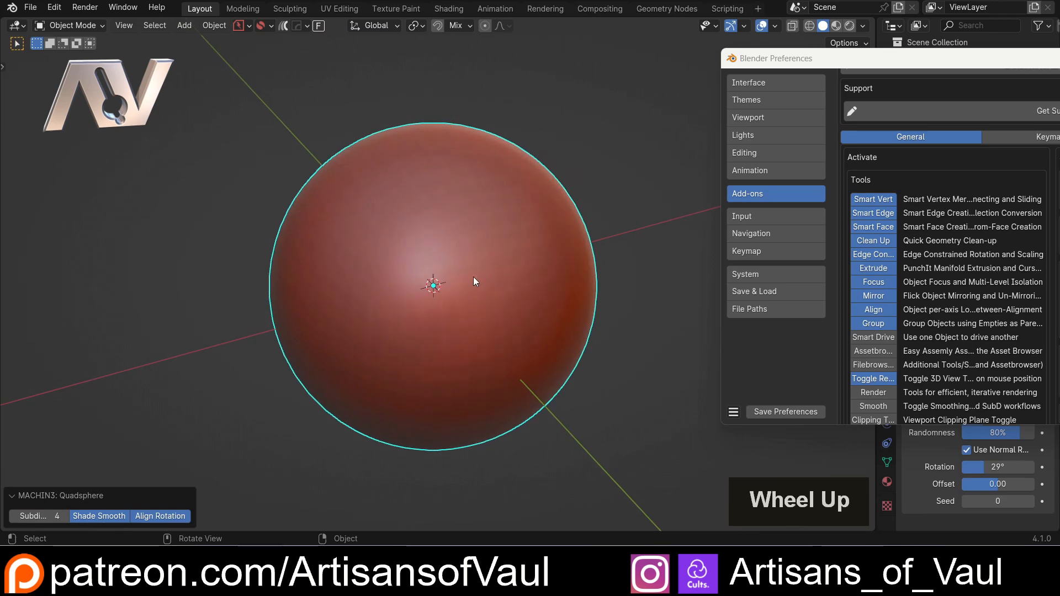
right_click(468, 279)
left_click(467, 278)
scroll(519, 283, "up", 2)
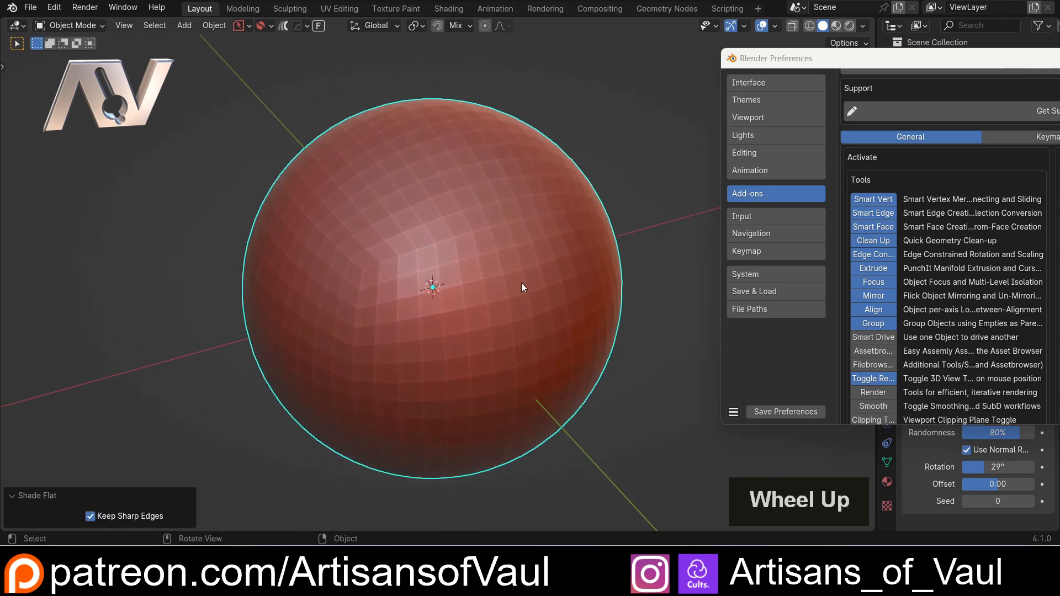
middle_click_drag(521, 283, 498, 264)
scroll(492, 253, "up", 2)
In Edge mode, outline a patch on the sphere's front with shortest-path selection and convert it to a face region with Smart Edge
key("Tab")
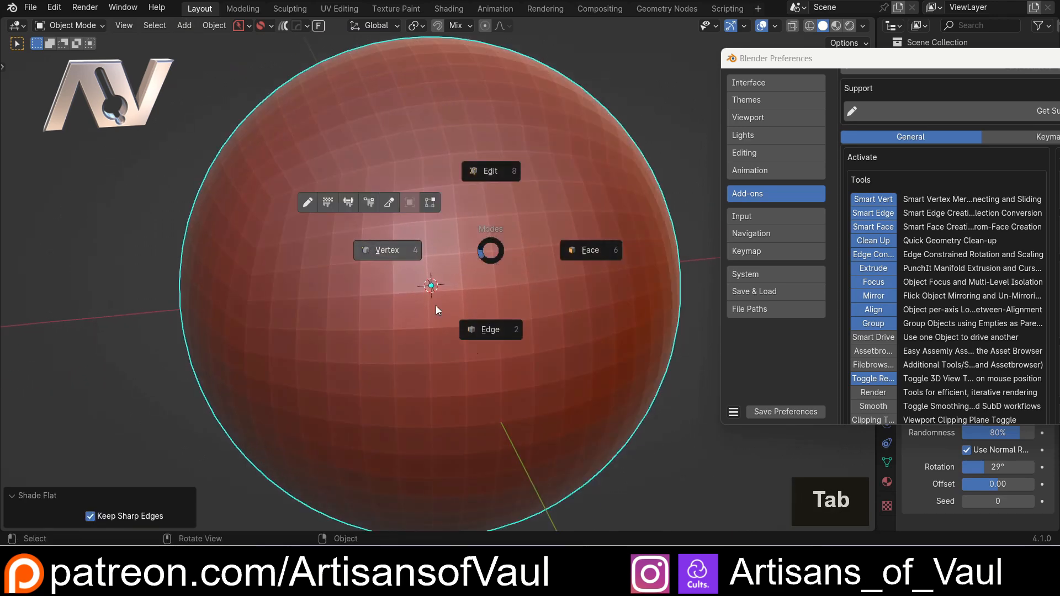
left_click(435, 306)
left_click(516, 151, "ctrl")
left_click(594, 273, "ctrl")
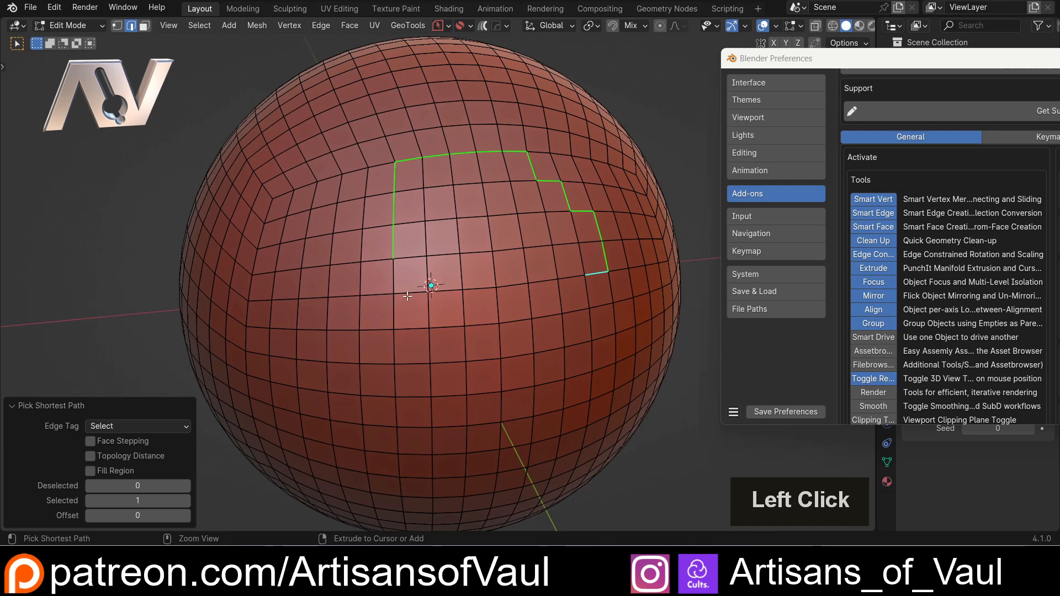
key("2")
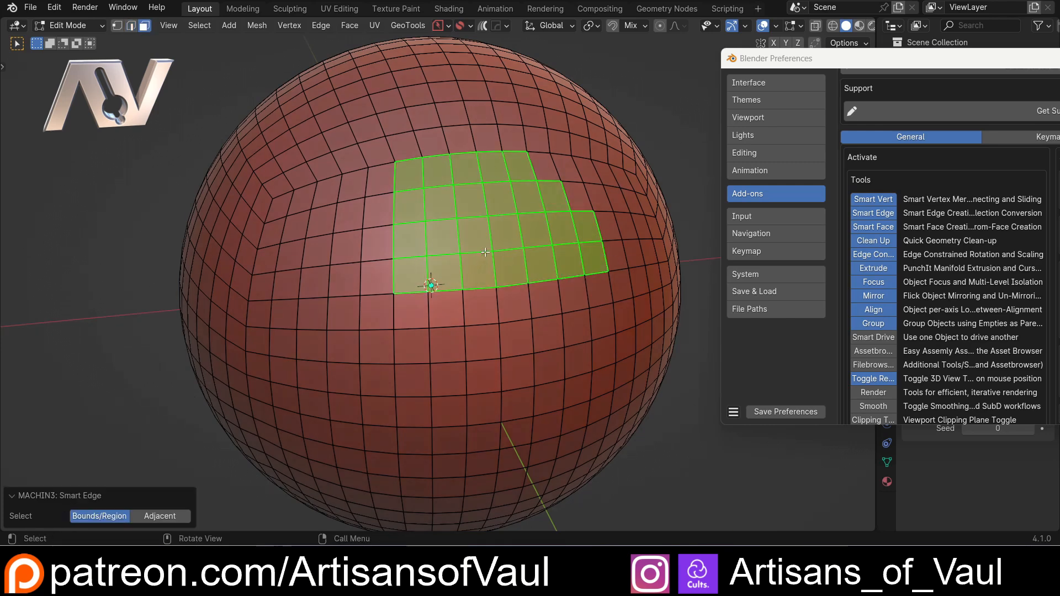
Select a larger patch of faces on the sphere's front and convert it to its boundary edges with Smart Edge
middle_click_drag(487, 255, 398, 221)
left_click(320, 201)
double_click(320, 202)
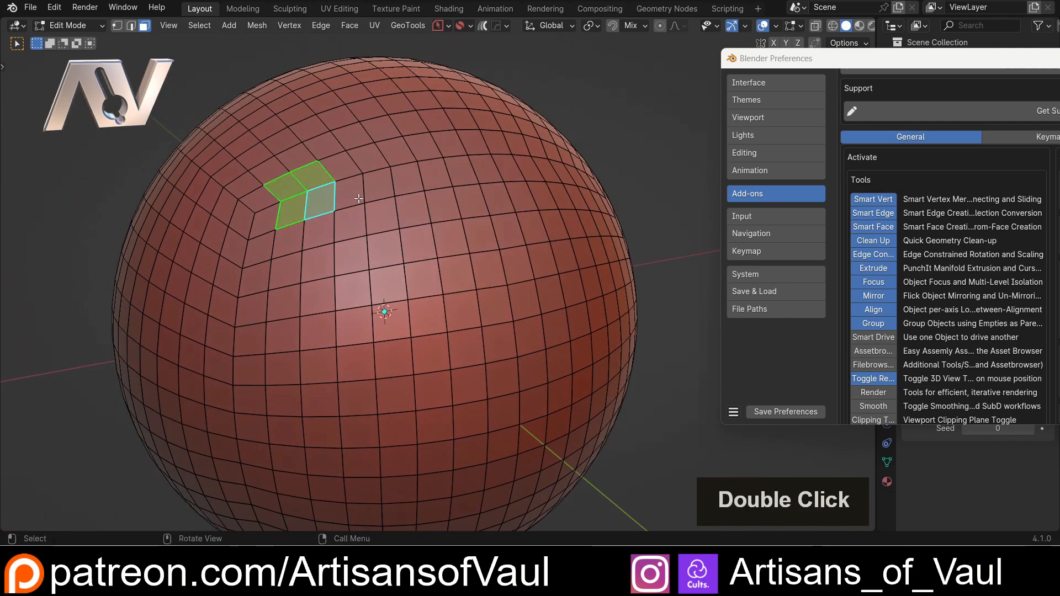
left_click_drag(359, 198, 561, 368)
middle_click_drag(561, 368, 444, 210)
key("2")
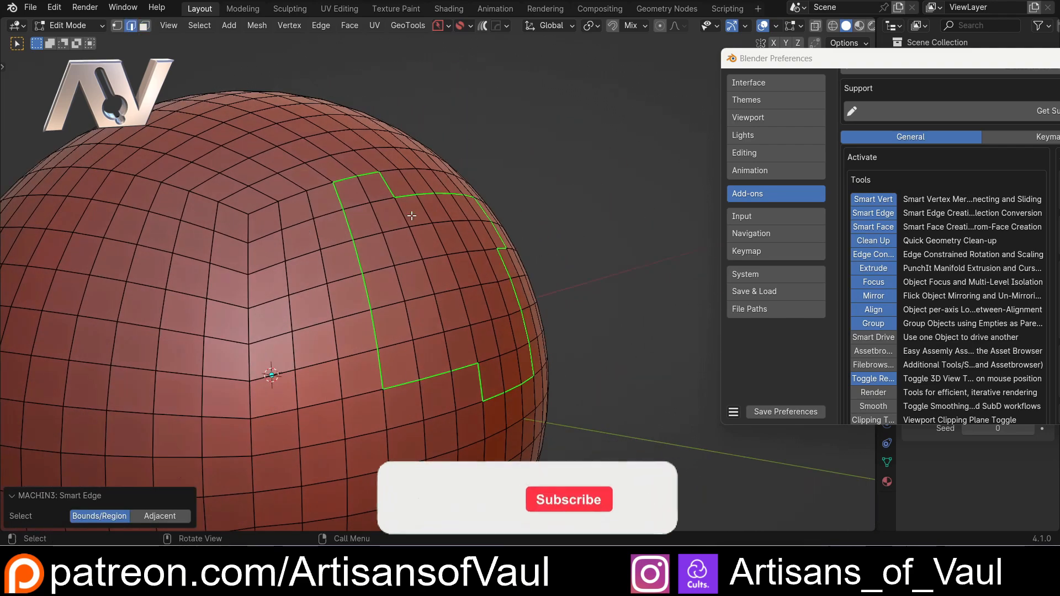
Convert the outline back to its enclosed faces with Smart Edge and delete them, ending in vertex selection
middle_click_drag(520, 315, 372, 302)
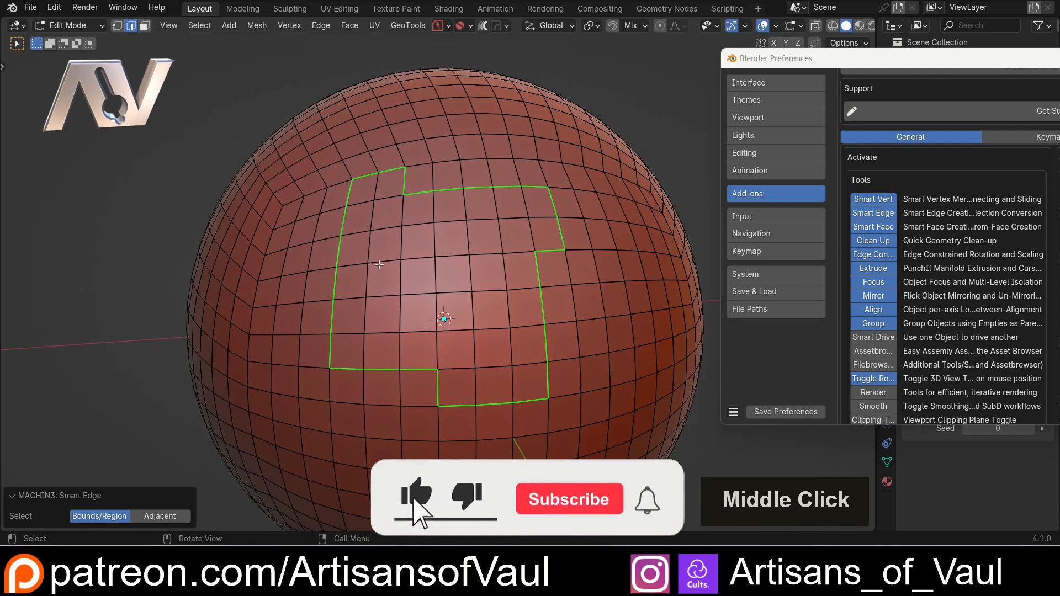
middle_click_drag(438, 312, 427, 303, "shift")
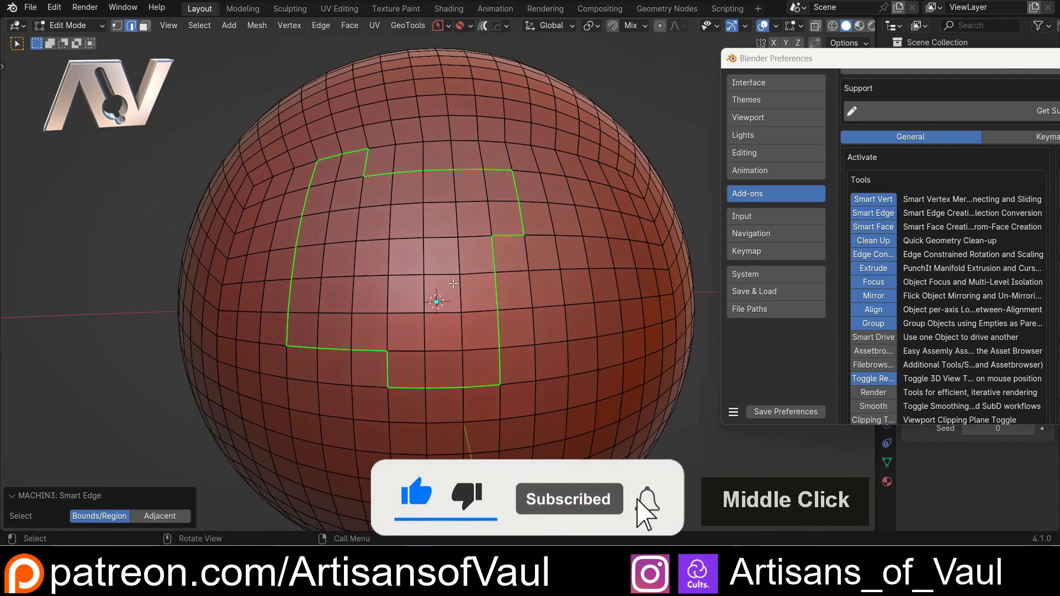
middle_click_drag(406, 243, 508, 271)
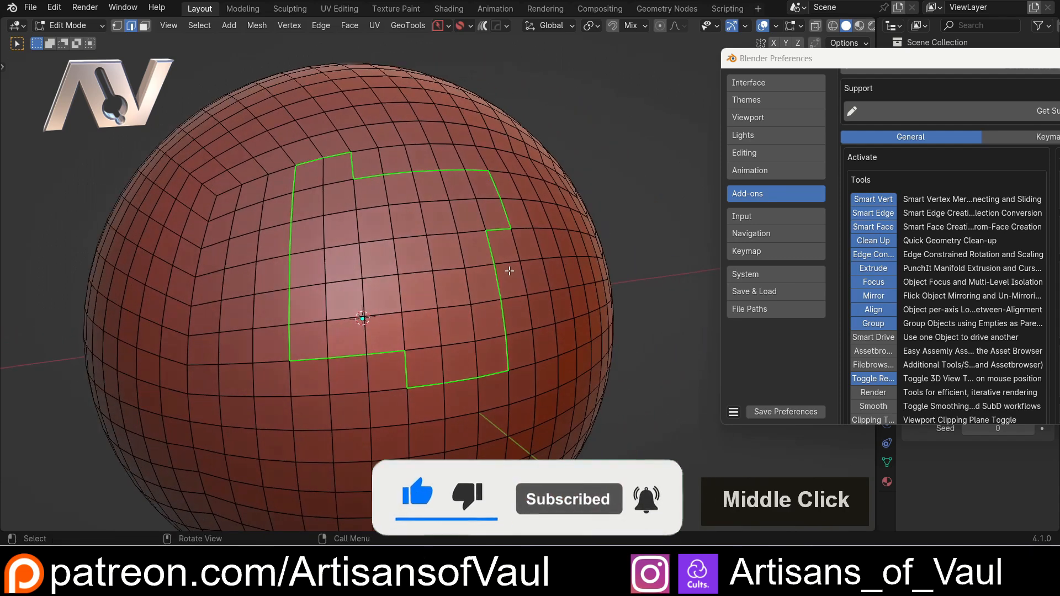
key("2")
key("x")
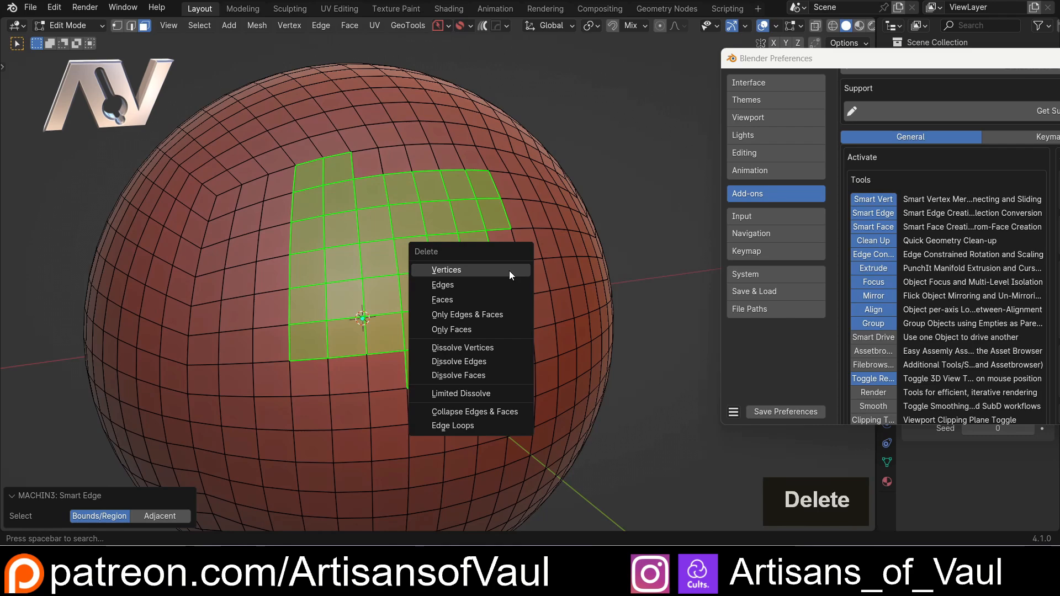
left_click(448, 299)
middle_click_drag(448, 299, 452, 326)
scroll(428, 286, "down", 3)
key("Tab")
scroll(432, 314, "up", 3)
Try to fill a face at the hole's lower stepped corner from its neighbouring boundary vertices with the standard Fill
left_click(429, 331)
left_click(488, 334, "shift")
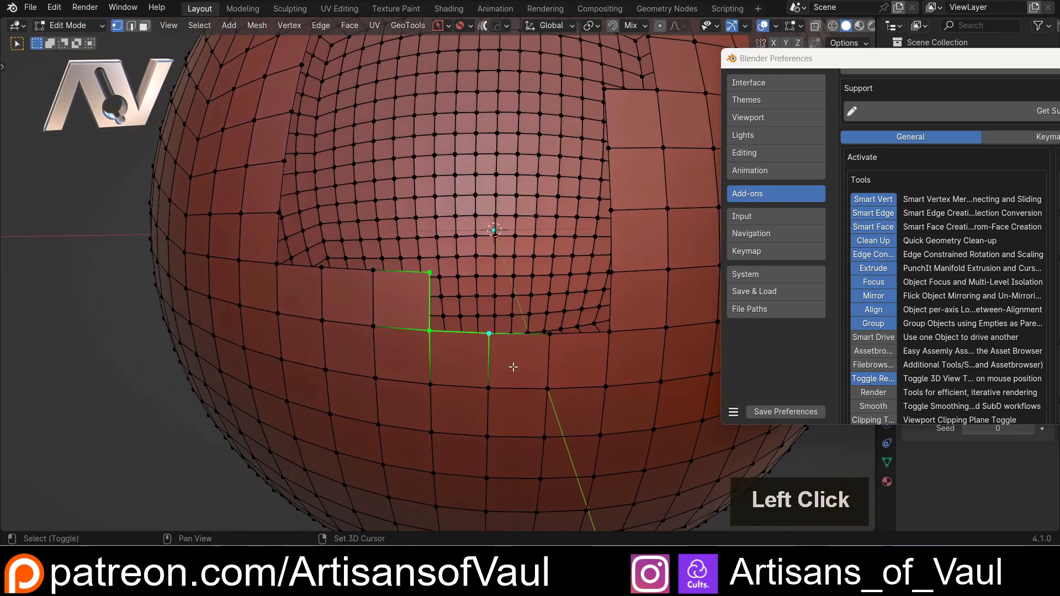
key("f")
middle_click_drag(486, 360, 530, 185)
key("ctrl+z")
Fill a row of faces from the hole's lower stepped corner by applying Smart Face repeatedly to the corner vertex
left_click(457, 334)
key("4")
key("4")
key("4")
key("4")
scroll(268, 413, "down", 3)
scroll(530, 184, "up", 4)
Fill the faces down the hole's right side with repeated Smart Face, starting from its upper right corner vertex
left_click(469, 221)
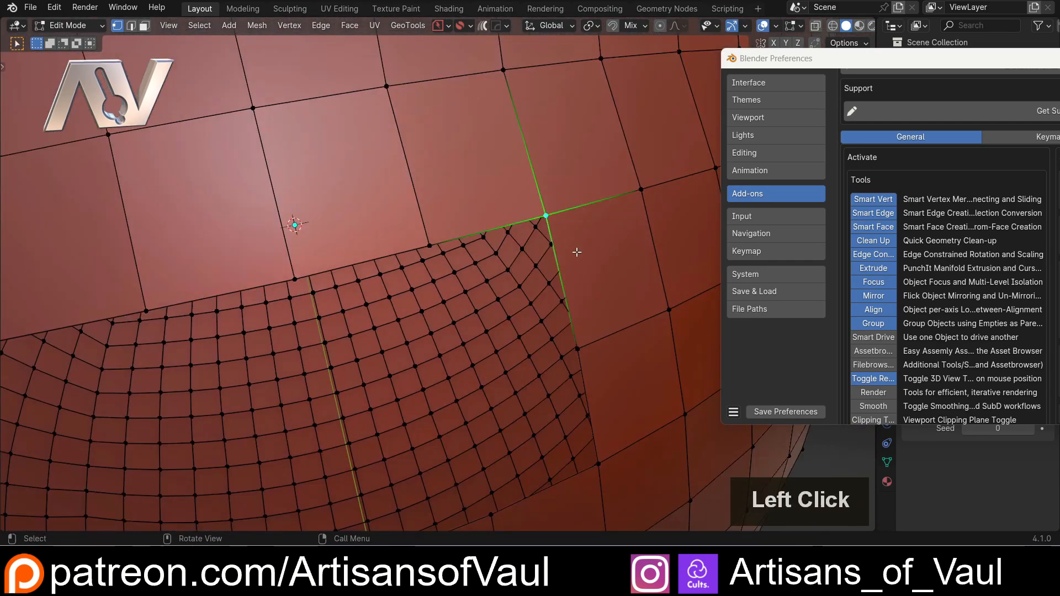
middle_click_drag(518, 230, 550, 210, "shift")
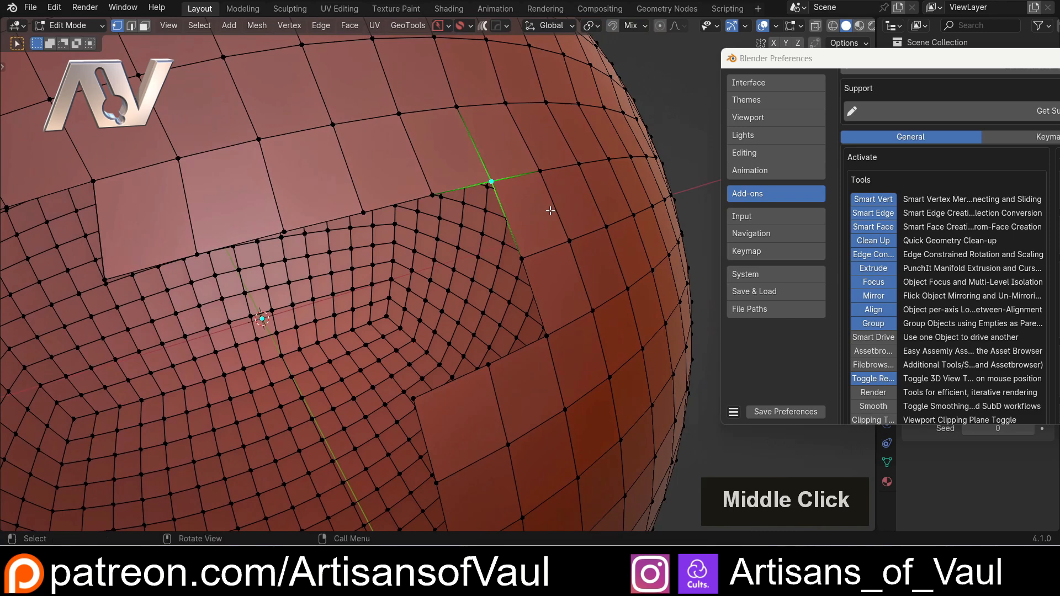
key("4")
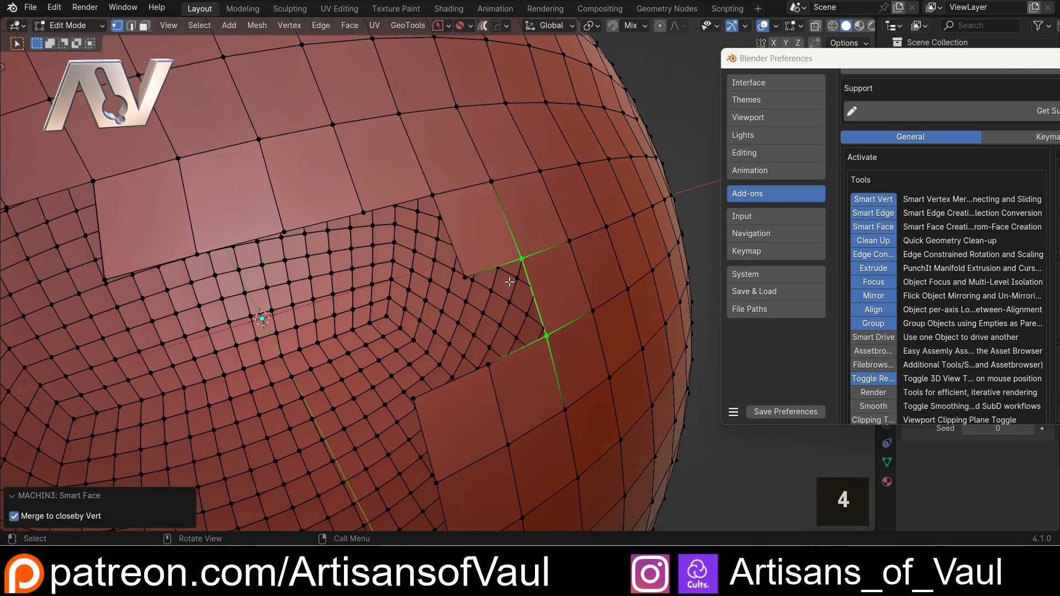
key("4")
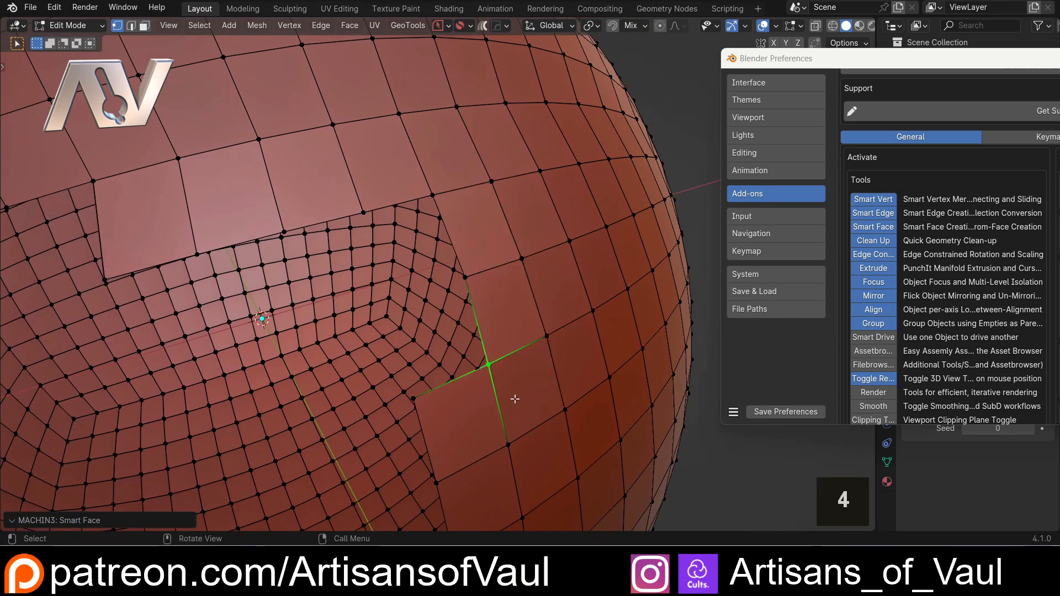
key("4")
scroll(463, 372, "down", 3)
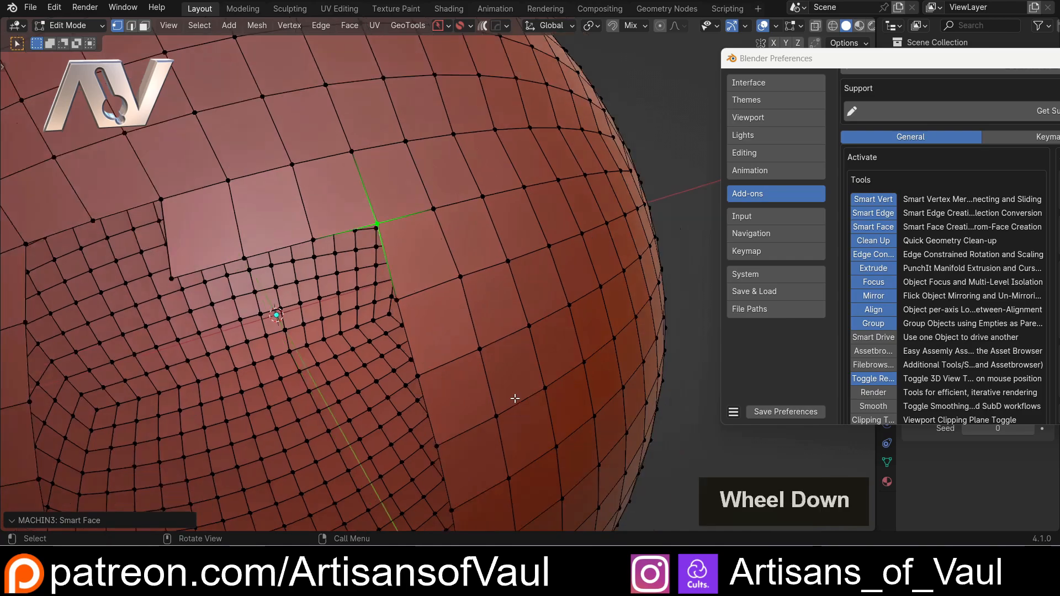
Fill the notch at the hole's upper left corner with Smart Face so the opening's upper edge is straight
middle_click_drag(463, 373, 449, 204, "shift")
scroll(411, 237, "up", 2)
middle_click_drag(331, 213, 392, 220)
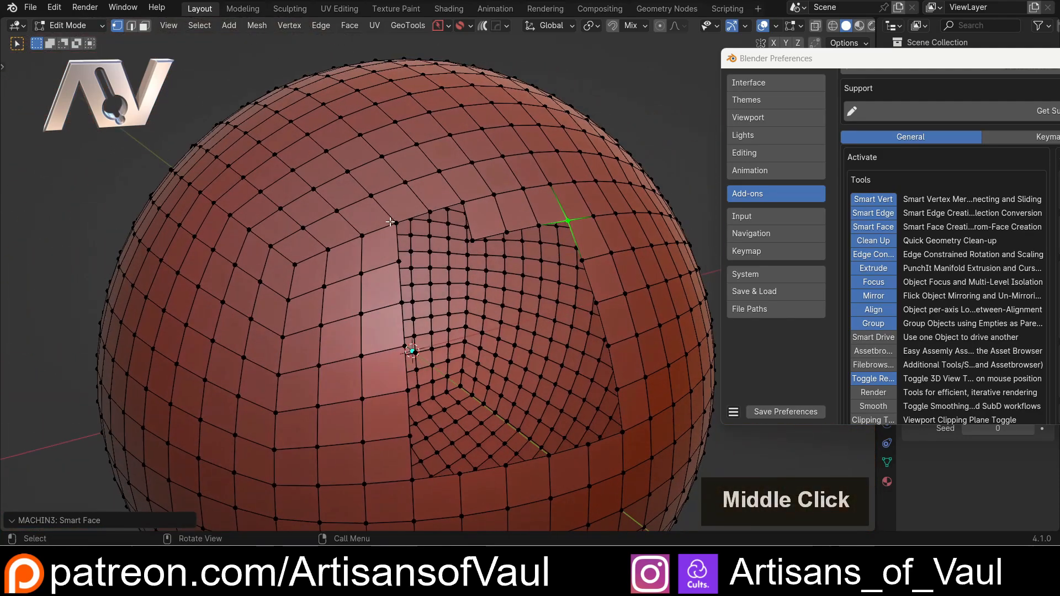
left_click(394, 222)
key("4")
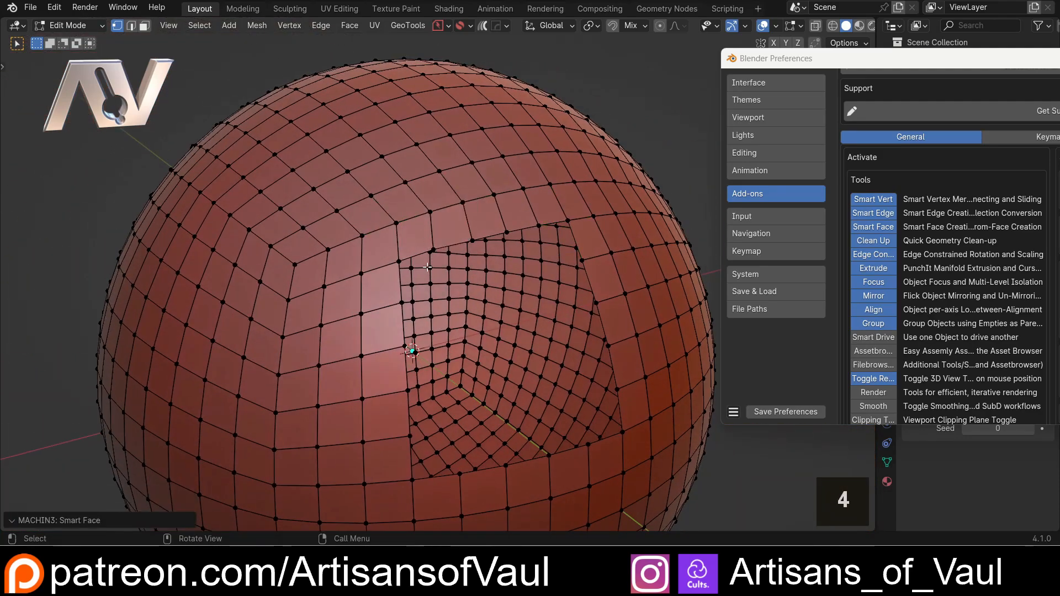
Select the hole's upper and lower boundary vertex rows and close the opening with Grid Fill
left_click(397, 261)
left_click(567, 221, "ctrl")
left_click(623, 431, "shift")
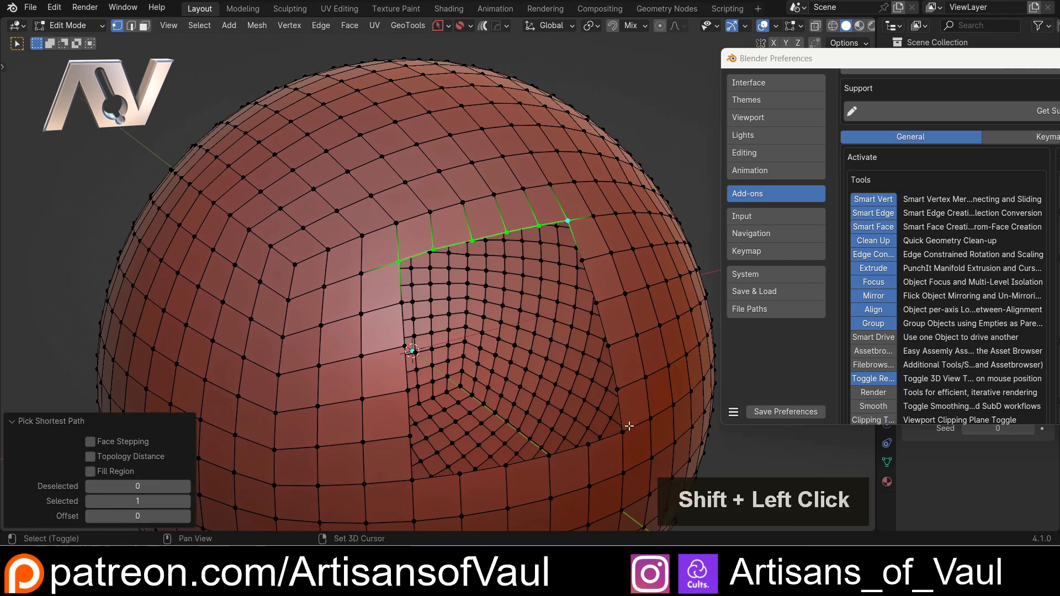
left_click(414, 476, "ctrl")
key("ctrl+f")
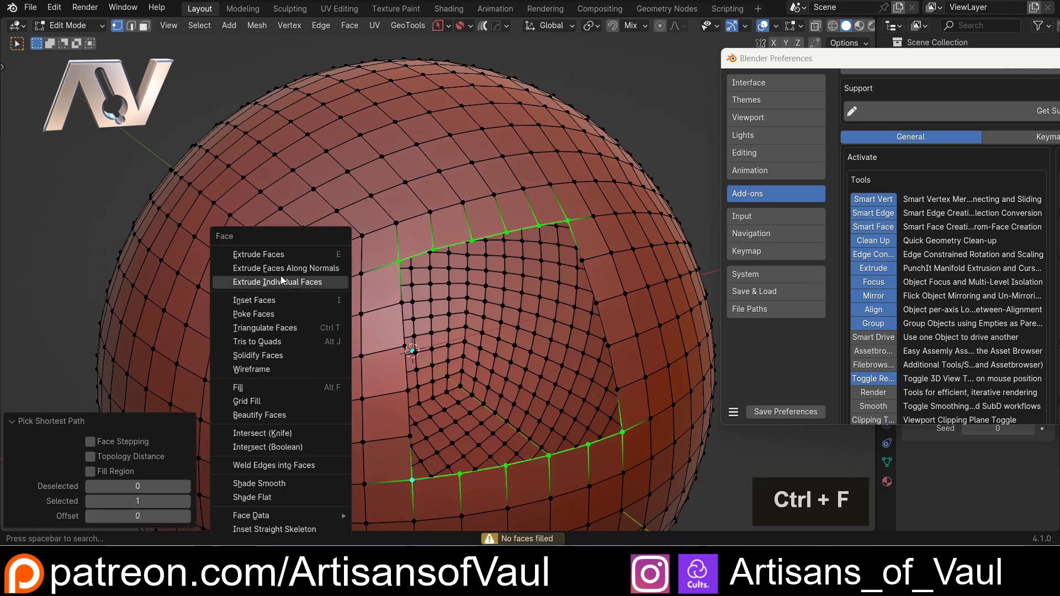
left_click(280, 401)
scroll(386, 353, "down", 3)
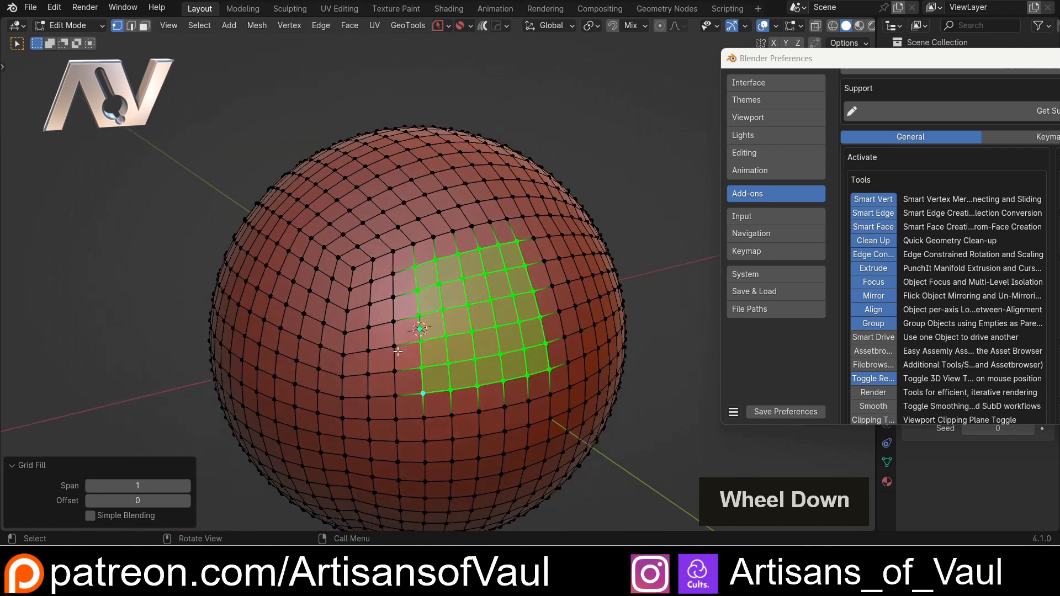
middle_click_drag(386, 353, 545, 190)
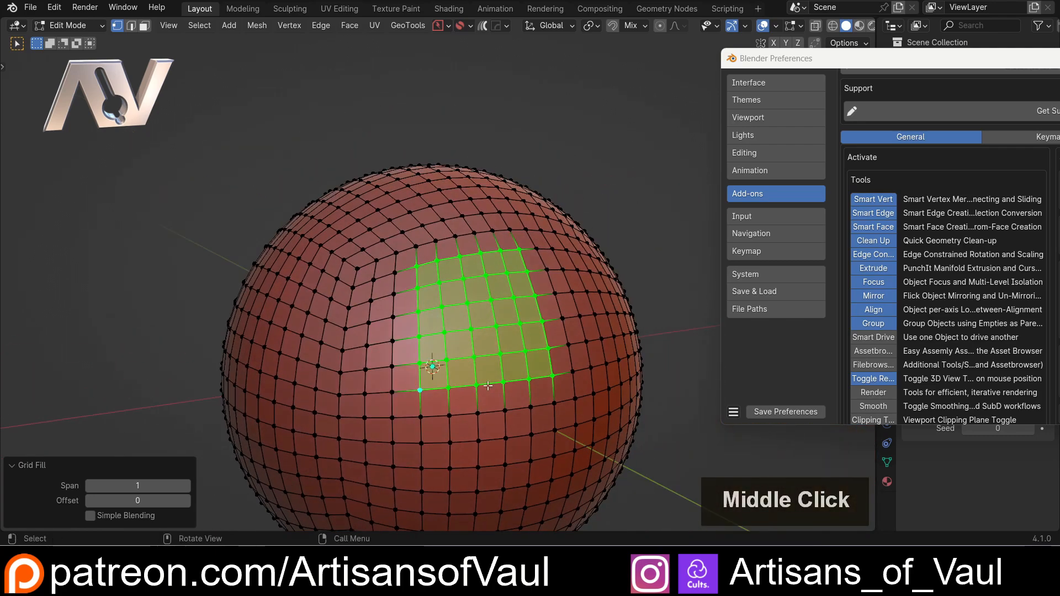
Switch to Face mode through Object Mode and select a patch of faces on the sphere's upper front
key("Tab")
key("Tab")
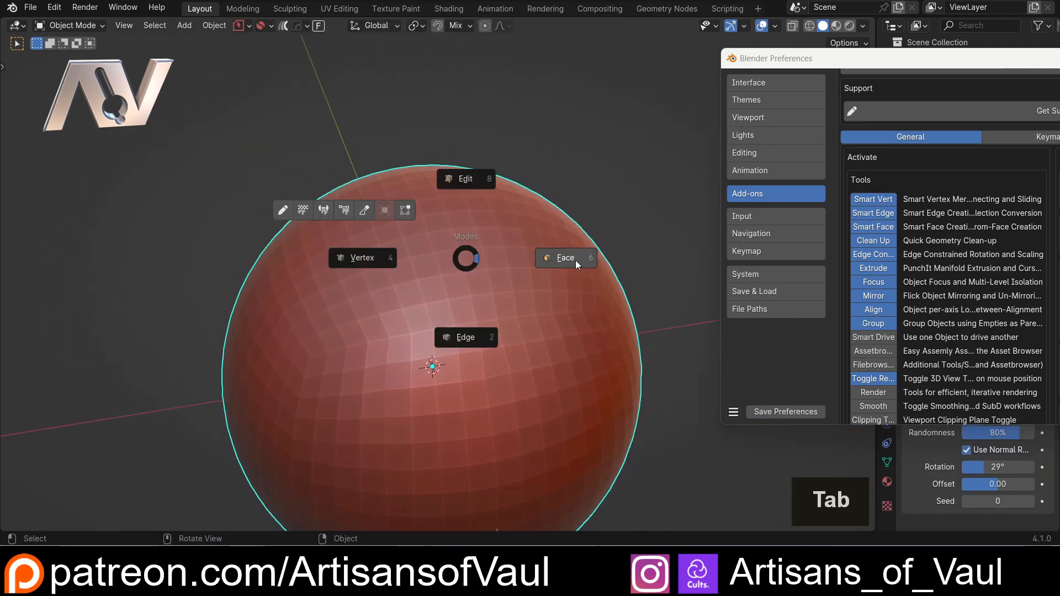
left_click(575, 261)
middle_click_drag(544, 238, 474, 270)
left_click_drag(424, 234, 566, 343)
middle_click_drag(567, 343, 386, 348, "shift")
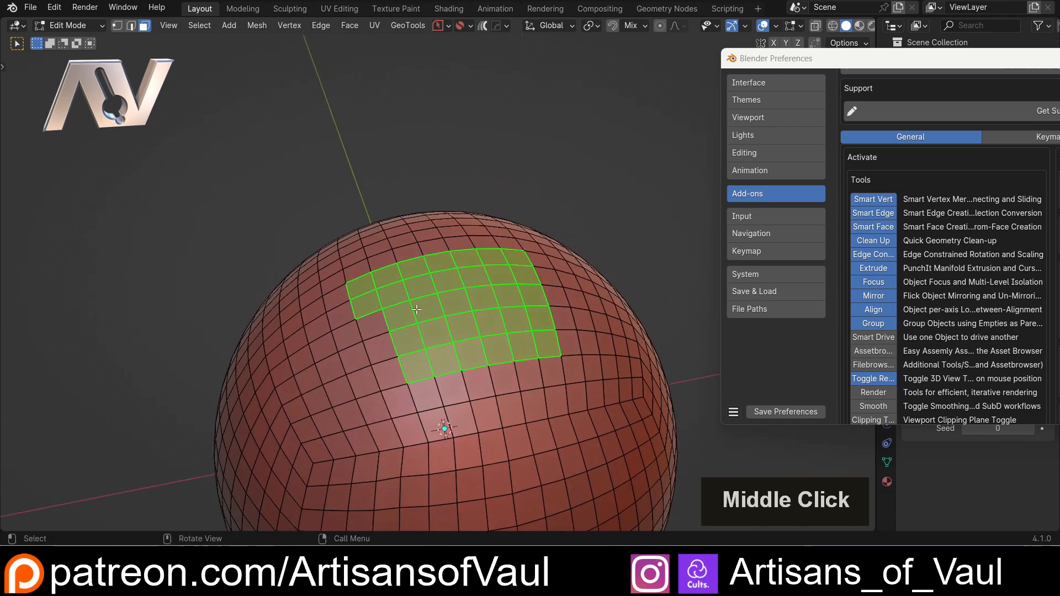
left_click(381, 342, "shift")
Duplicate the selected sphere faces in place and separate the selection into its own object
middle_click_drag(491, 330, 385, 248)
scroll(386, 279, "up", 2)
middle_click_drag(482, 260, 529, 250)
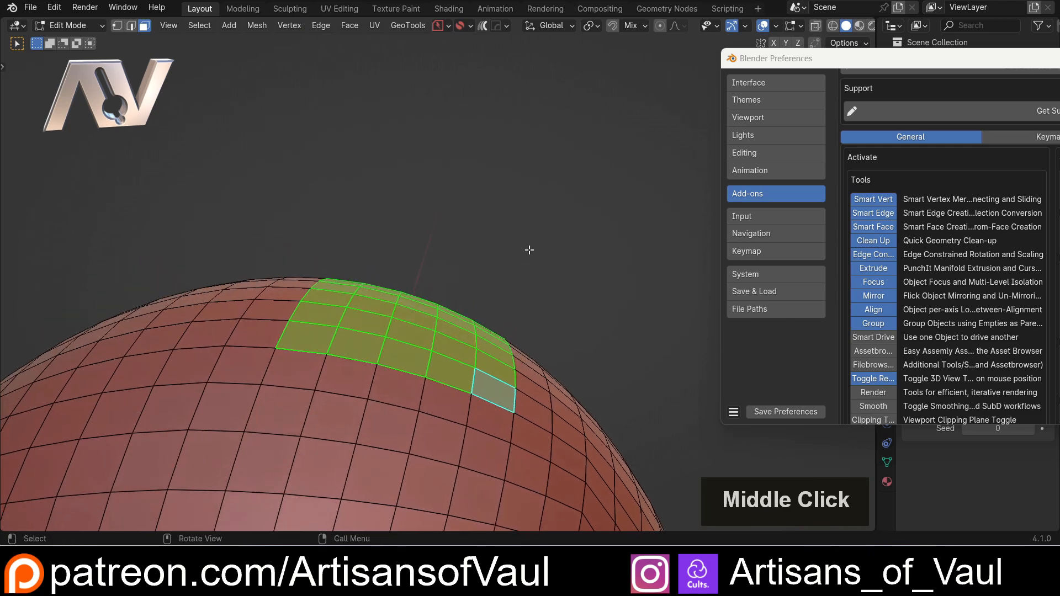
key("shift+d")
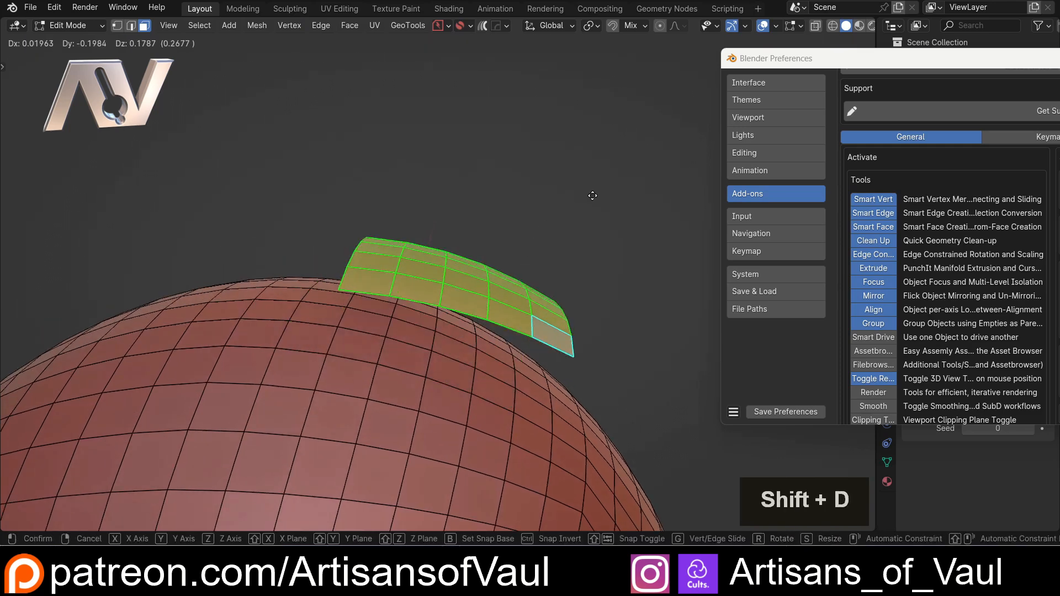
key("Escape")
key("p")
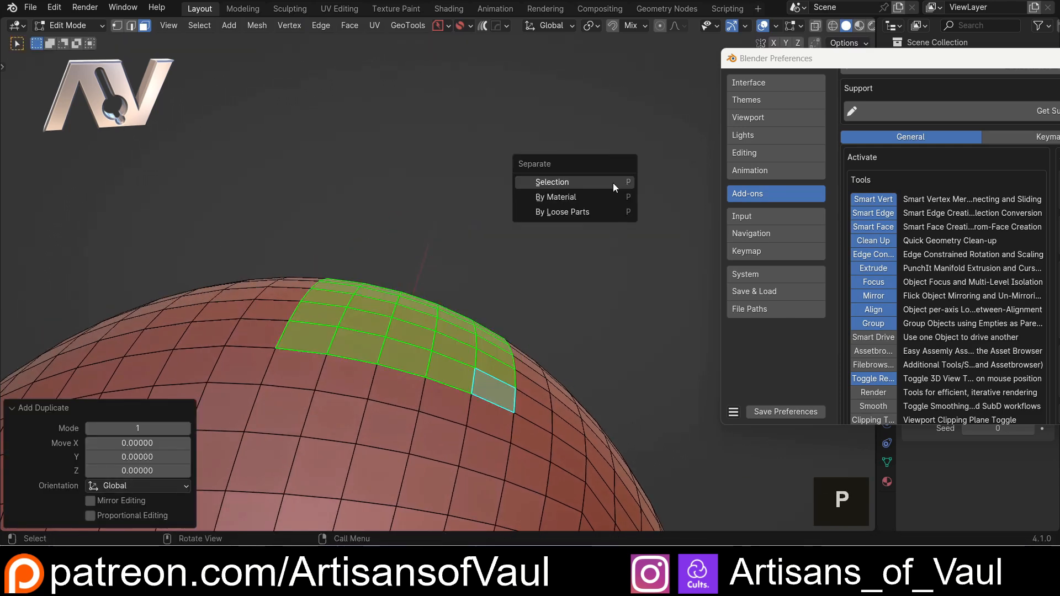
left_click(612, 182)
Return to Object Mode, delete the separated face patch and select the sphere
key("Tab")
left_click(425, 317)
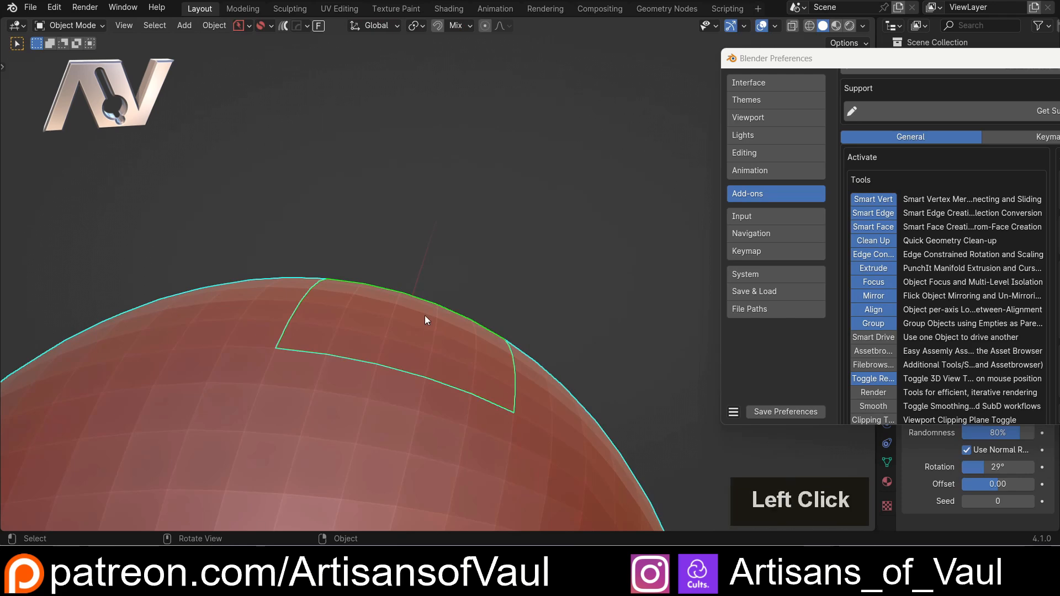
key("Delete")
left_click(425, 316)
Select a rectangular patch of faces on the sphere's upper front in Face mode and extract it as a separate object with Smart Face
key("Tab")
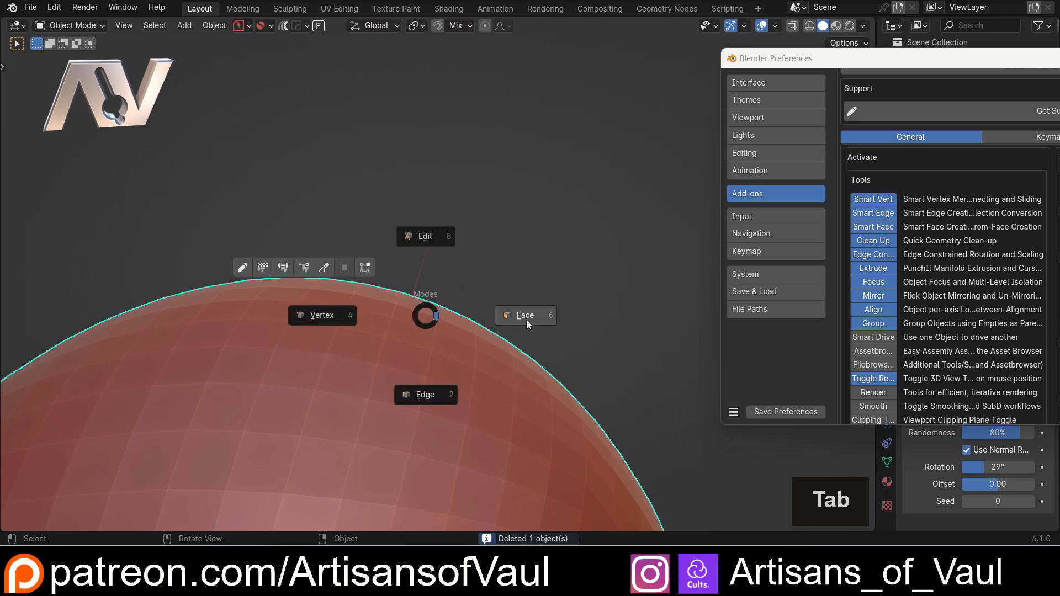
middle_click_drag(504, 303, 377, 251)
left_click_drag(377, 251, 547, 354)
double_click(509, 233, "shift")
middle_click_drag(508, 233, 417, 330)
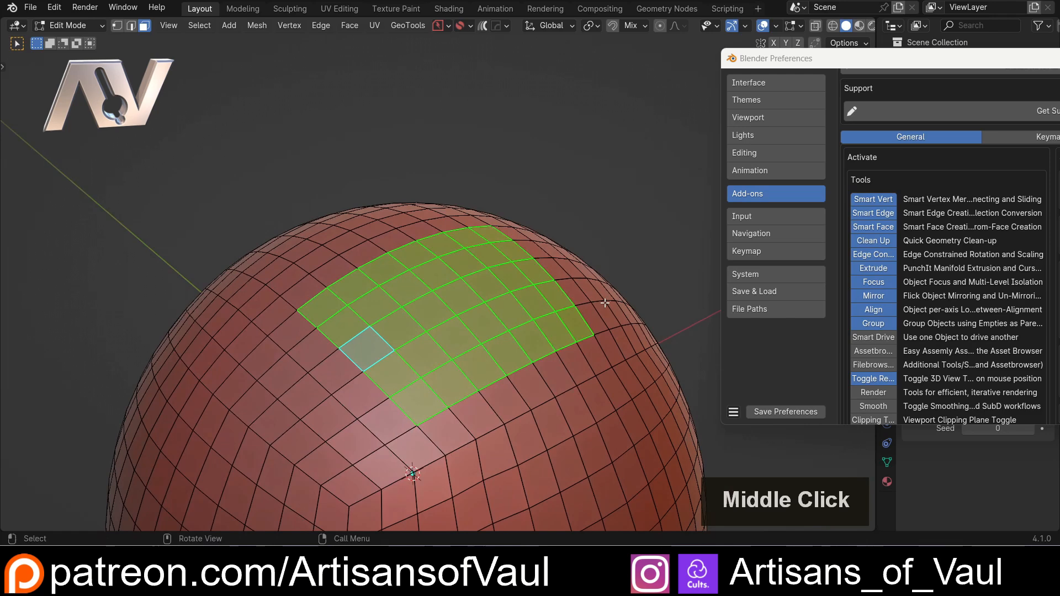
key("4")
middle_click_drag(605, 303, 290, 333)
middle_click_drag(503, 298, 424, 266, "shift")
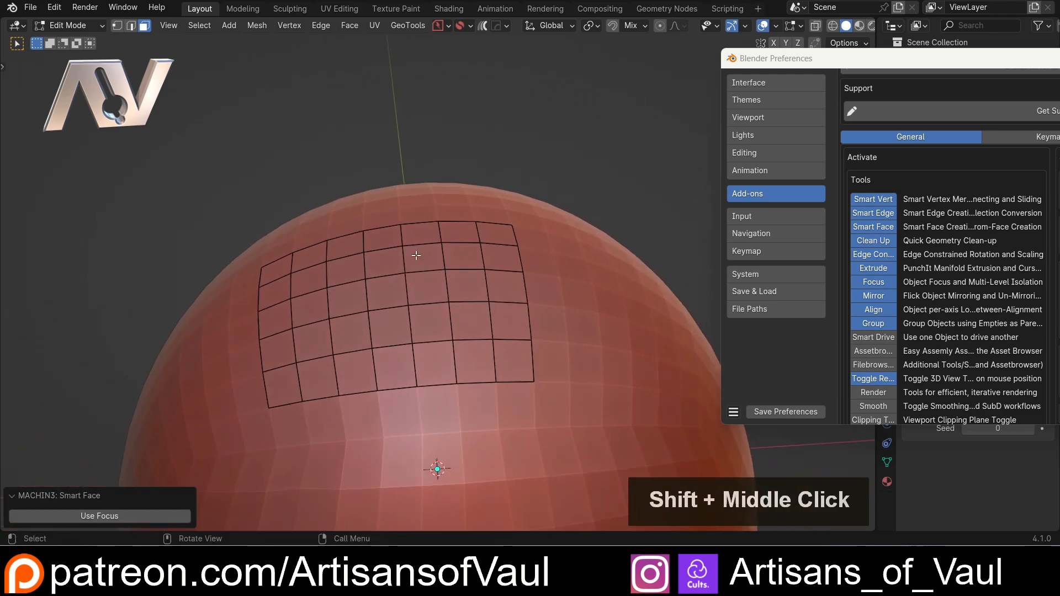
Select individual faces across the extracted patch
left_click(417, 255)
double_click(345, 267)
left_click(307, 307)
middle_click_drag(307, 307, 446, 298)
left_click(446, 297)
Switch back to Object Mode, grab the extracted patch and delete it
key("Tab")
left_click(362, 205)
middle_click_drag(364, 220, 430, 278)
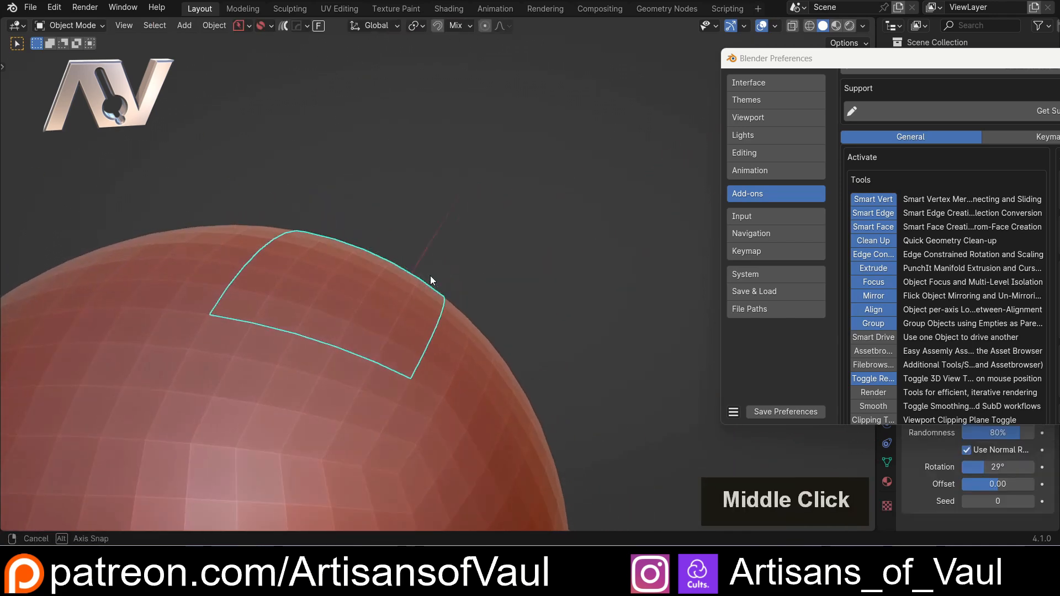
key("g")
left_click(511, 240)
key("Delete")
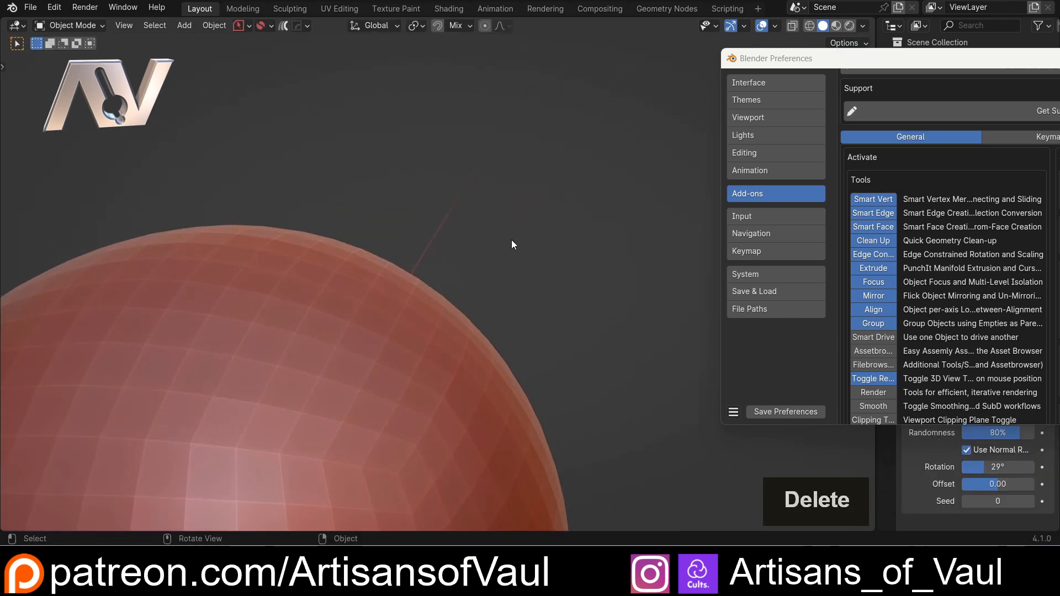
Delete the sphere and add a cube with a size of 2
middle_click_drag(475, 232, 614, 291)
key("Delete")
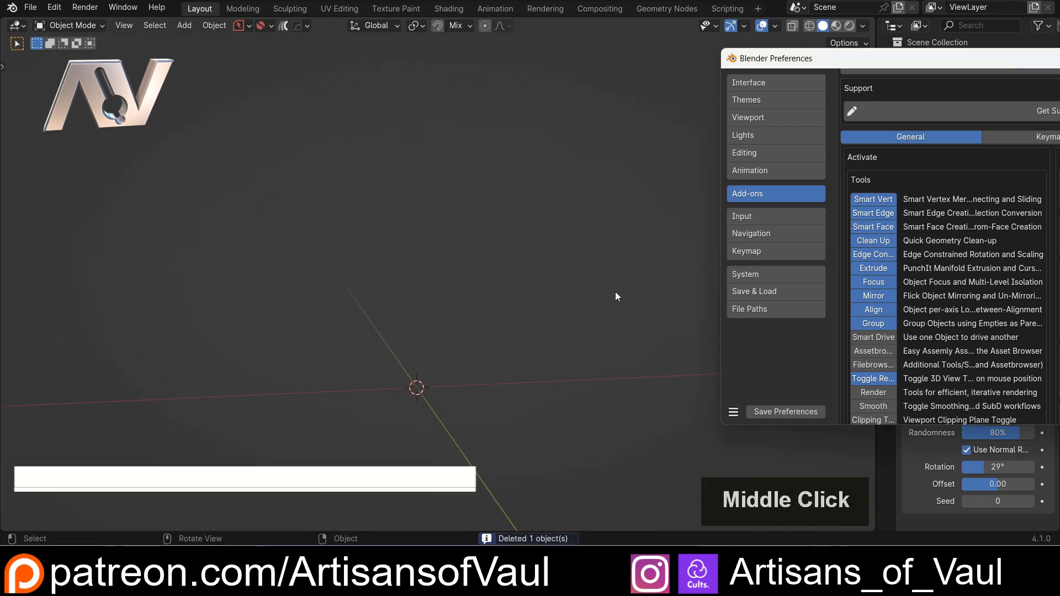
key("shift+a")
mouse_move(502, 267)
left_click(583, 289)
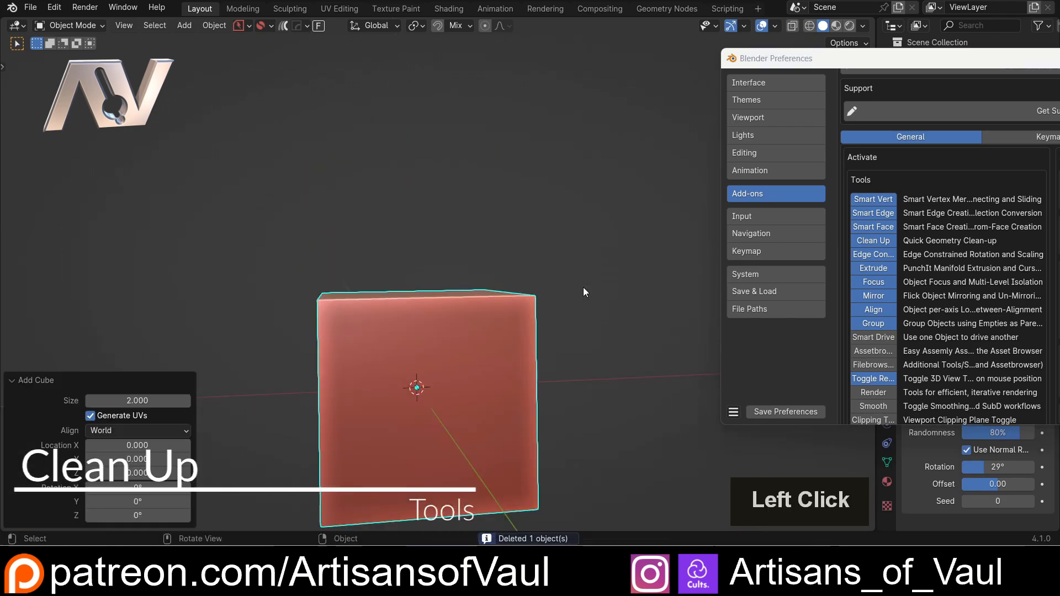
In Edge mode, bevel two opposite top edges of the cube with 5 segments and Clamp Overlap on, forming a rounded top
scroll(419, 325, "up", 3)
middle_click_drag(419, 325, 449, 300)
key("Tab")
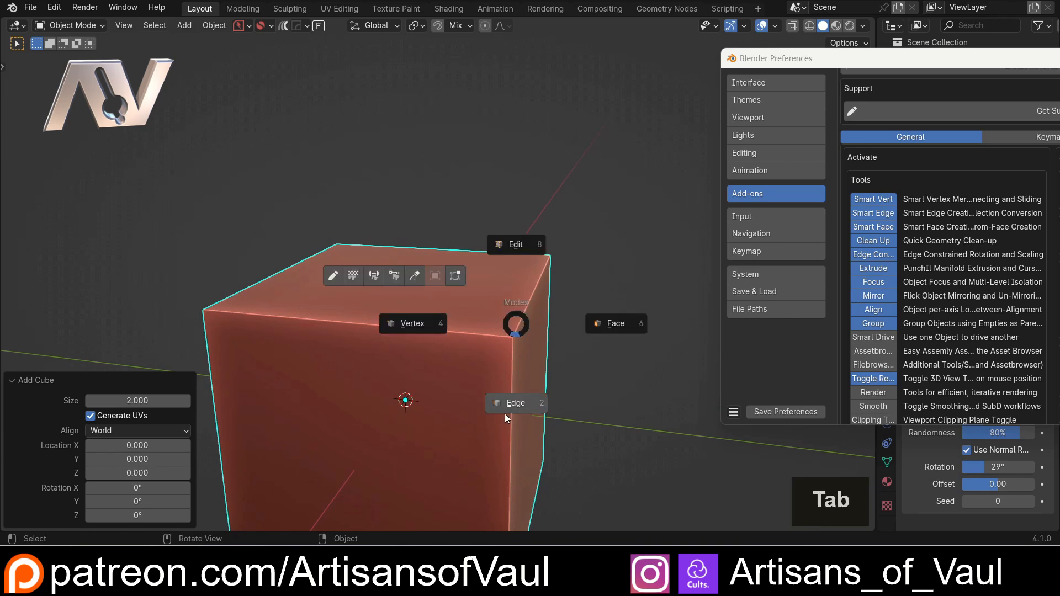
left_click(505, 413)
scroll(525, 347, "down", 3)
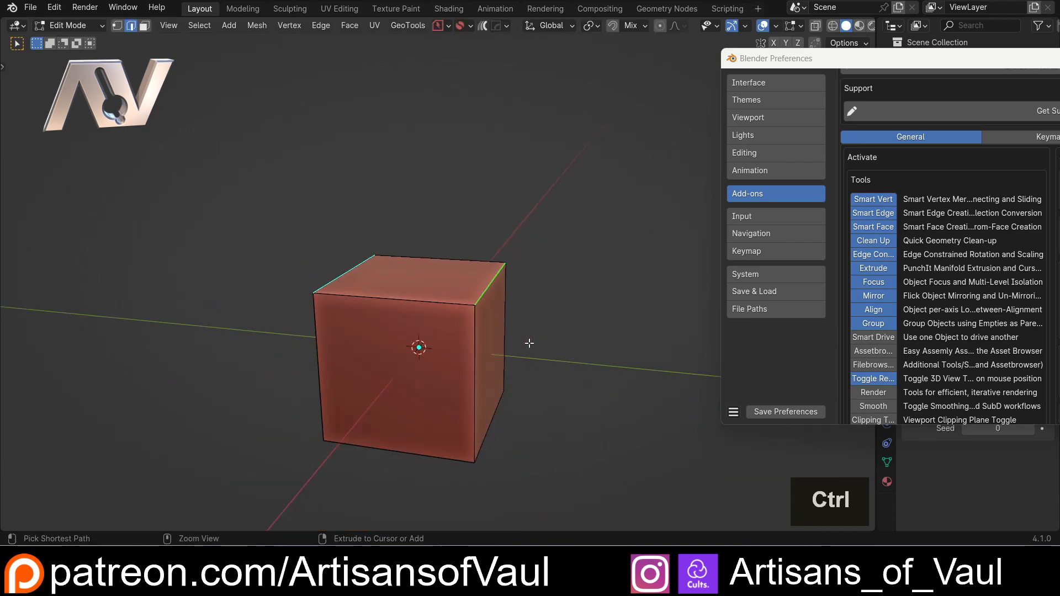
key("ctrl+b")
key("c")
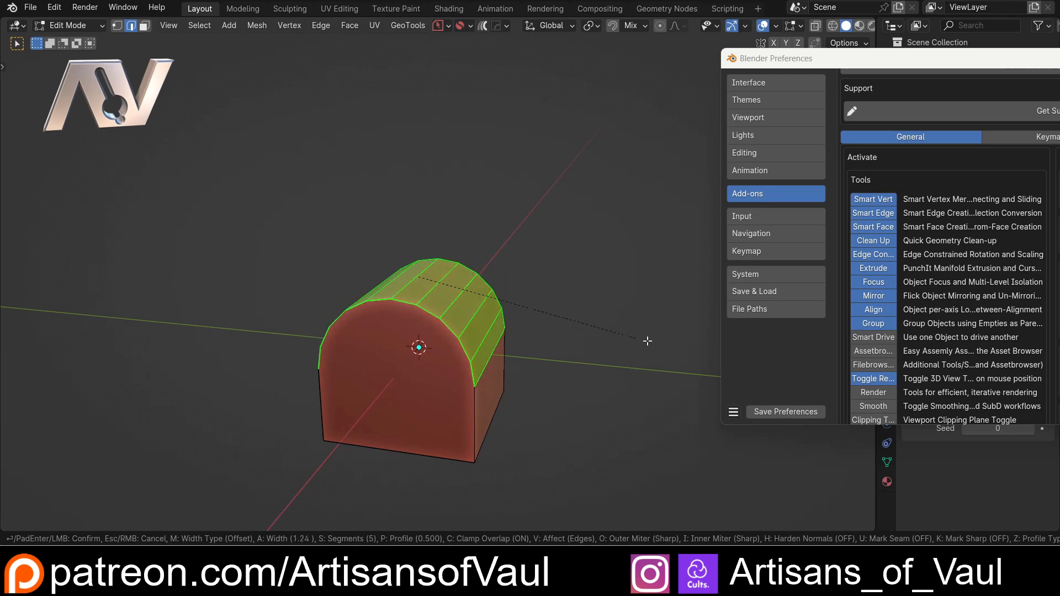
left_click(624, 331)
Switch to Vertex mode and try moving the vertex at the peak of the block's front arch
scroll(443, 284, "up", 3)
key("Tab")
left_click(348, 284)
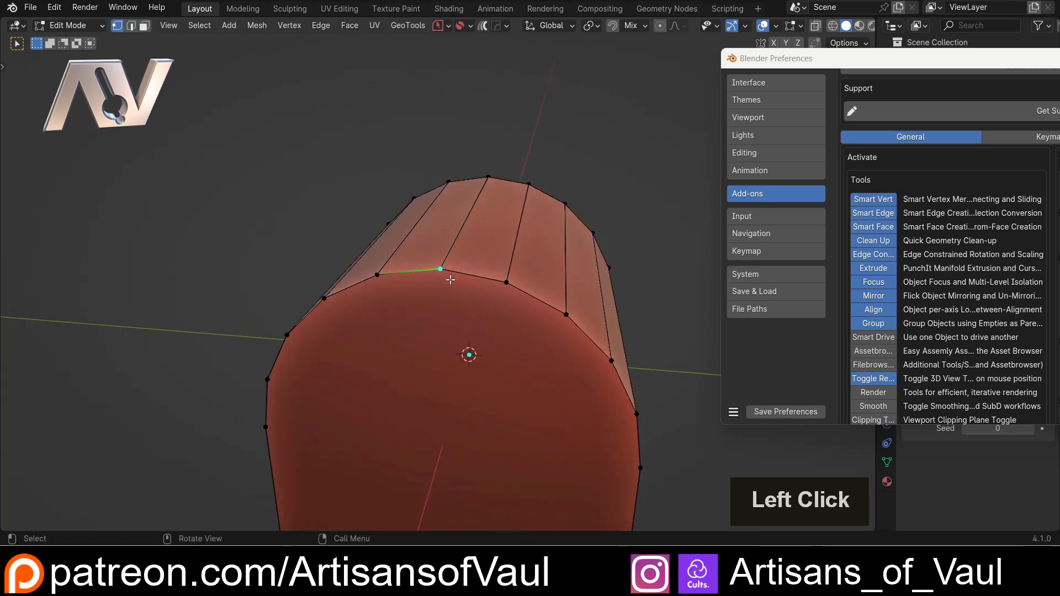
middle_click_drag(349, 284, 224, 461)
key("g")
key("Escape")
scroll(453, 250, "down", 5)
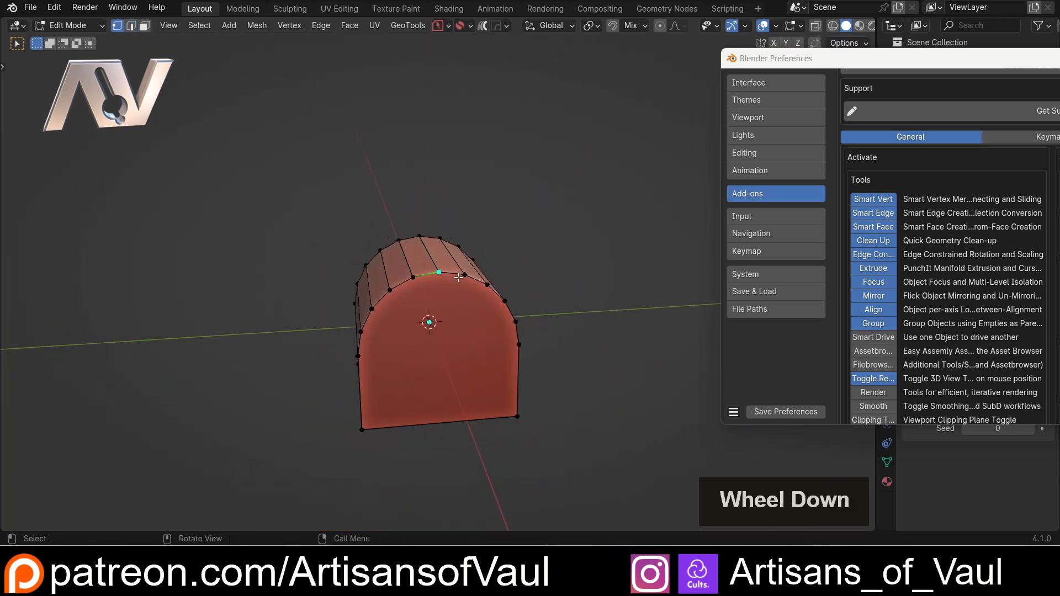
middle_click_drag(453, 250, 402, 261)
left_click(438, 333)
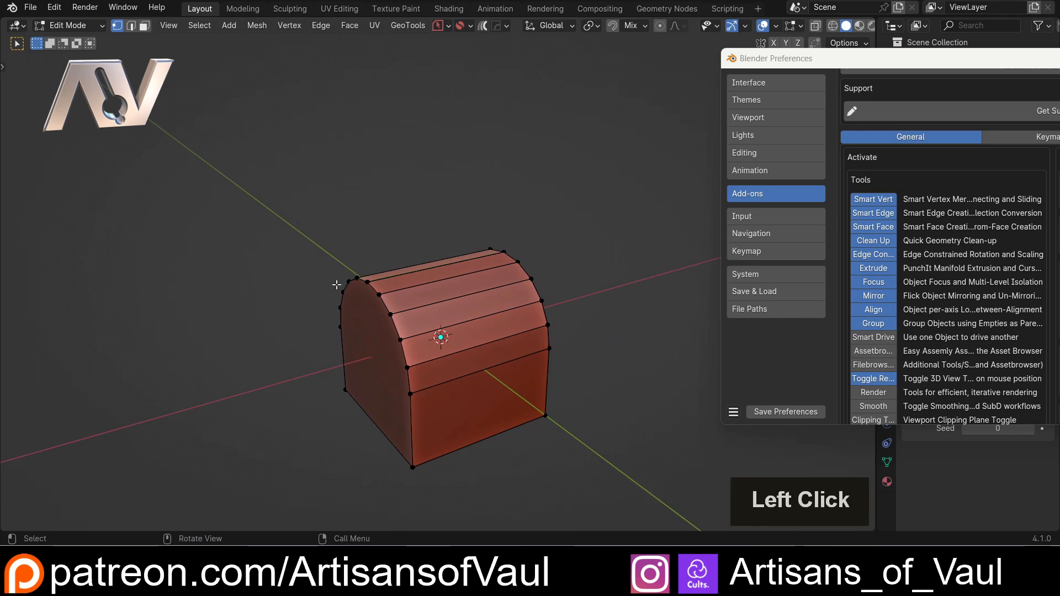
middle_click_drag(438, 333, 545, 244)
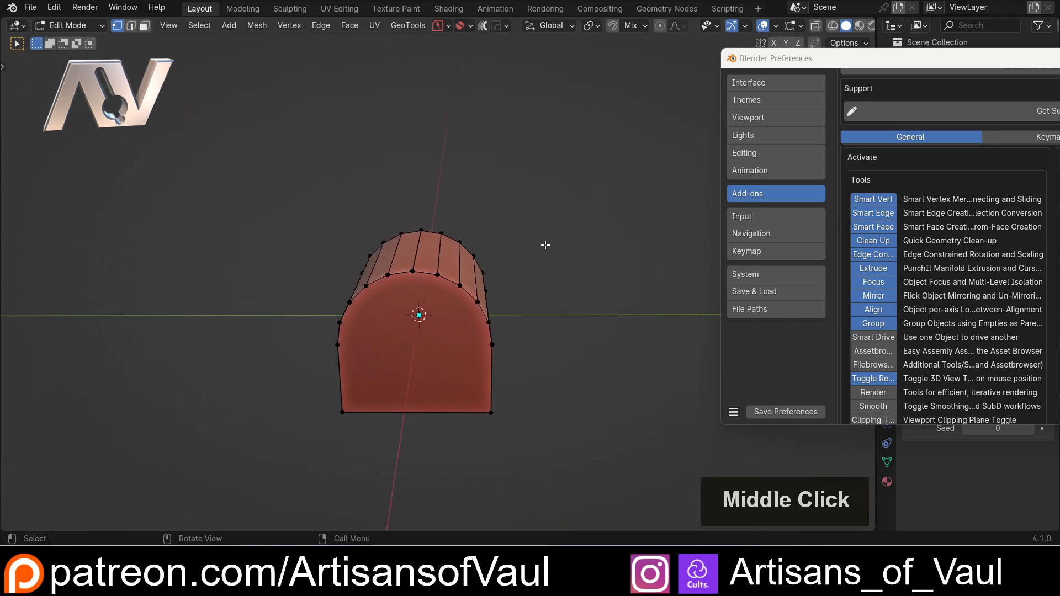
Run Clean Up on the arched block's mesh and return to Object Mode
key("3")
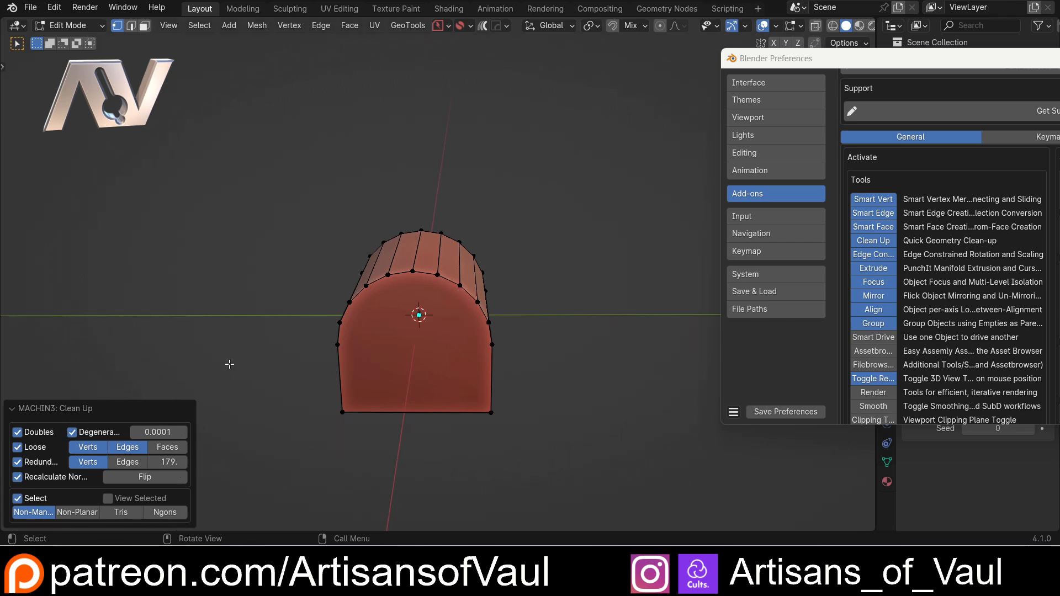
middle_click_drag(416, 258, 454, 408)
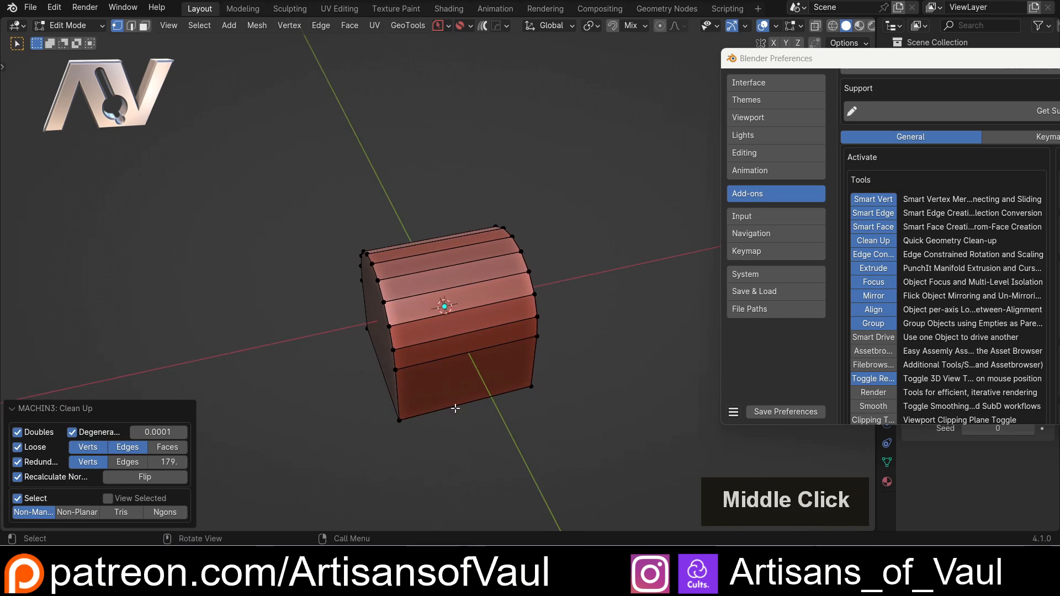
middle_click_drag(409, 282, 441, 276)
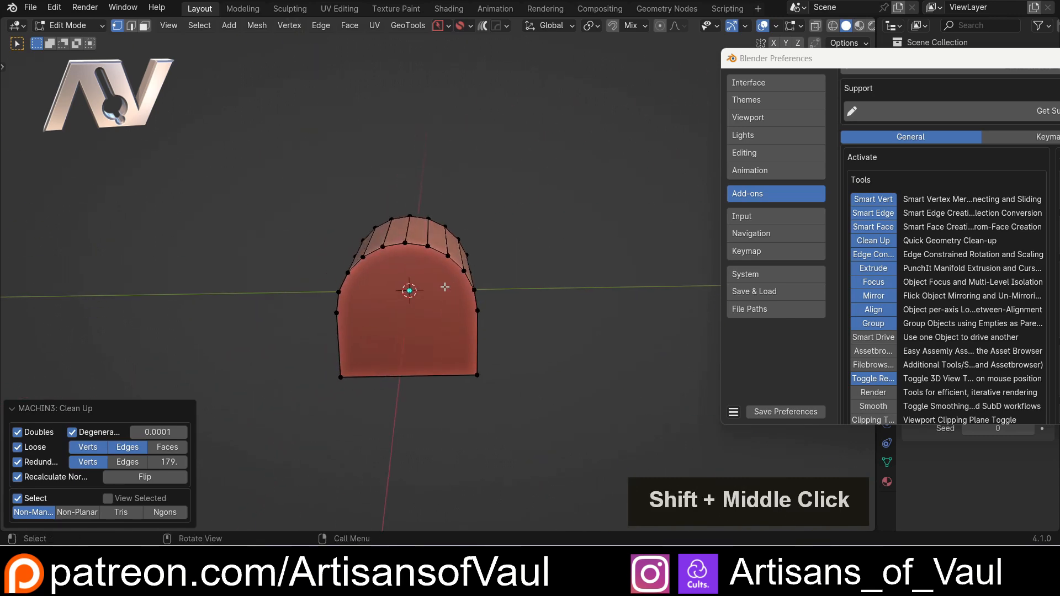
scroll(448, 266, "up", 2)
key("Tab")
middle_click_drag(465, 173, 503, 250)
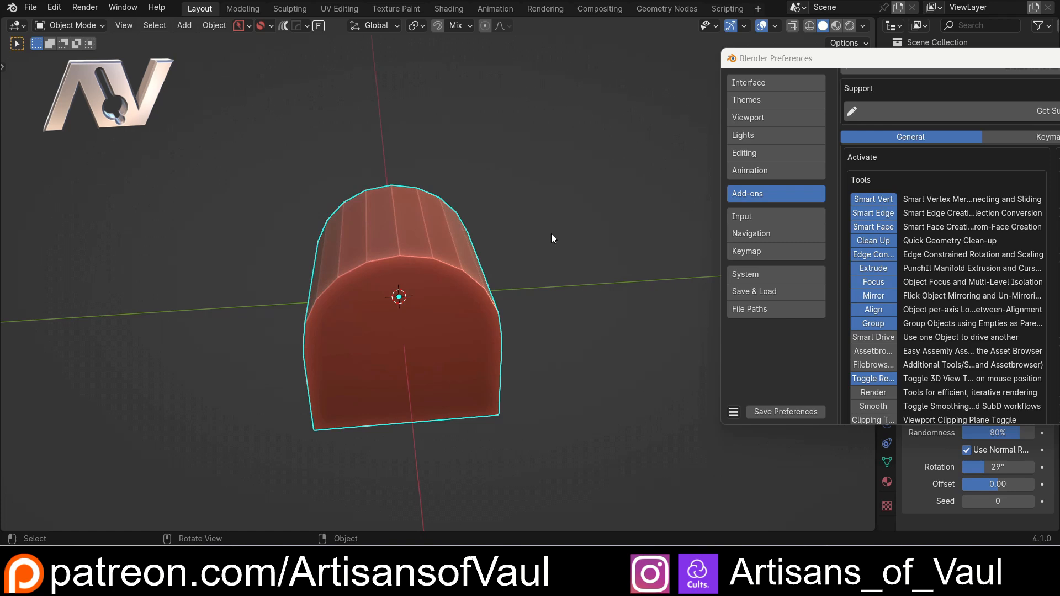
Delete the arched block and add a new cube with a size of 2
middle_click_drag(536, 241, 424, 254)
key("Delete")
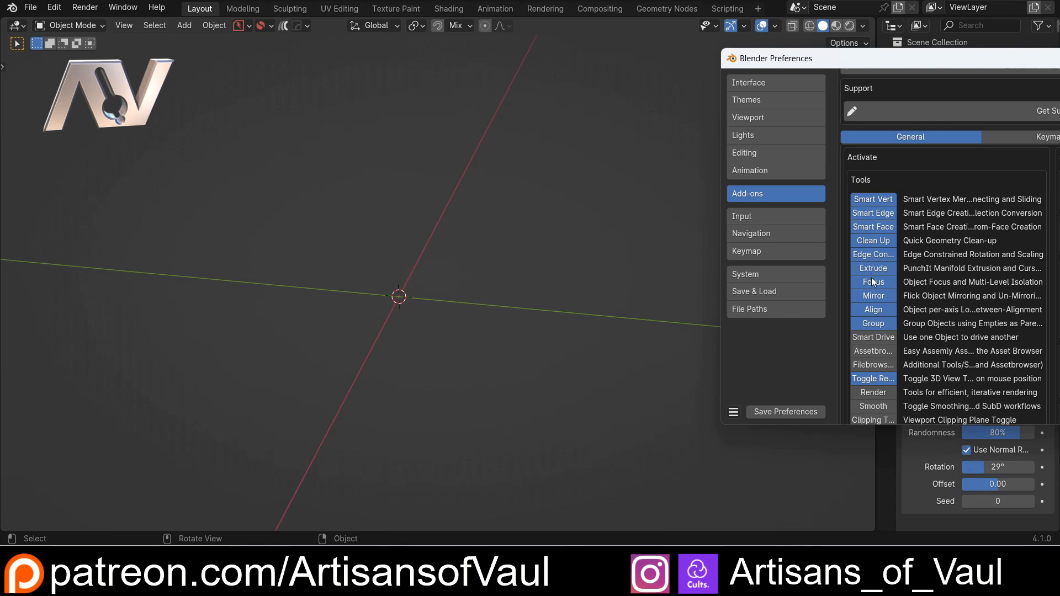
key("shift+a")
mouse_move(470, 194)
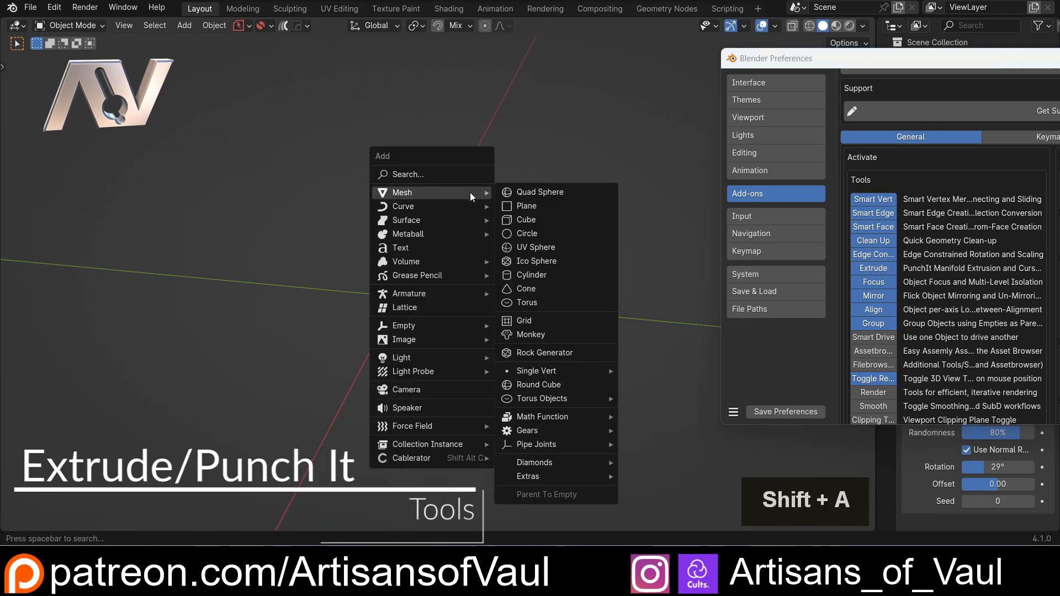
left_click(532, 218)
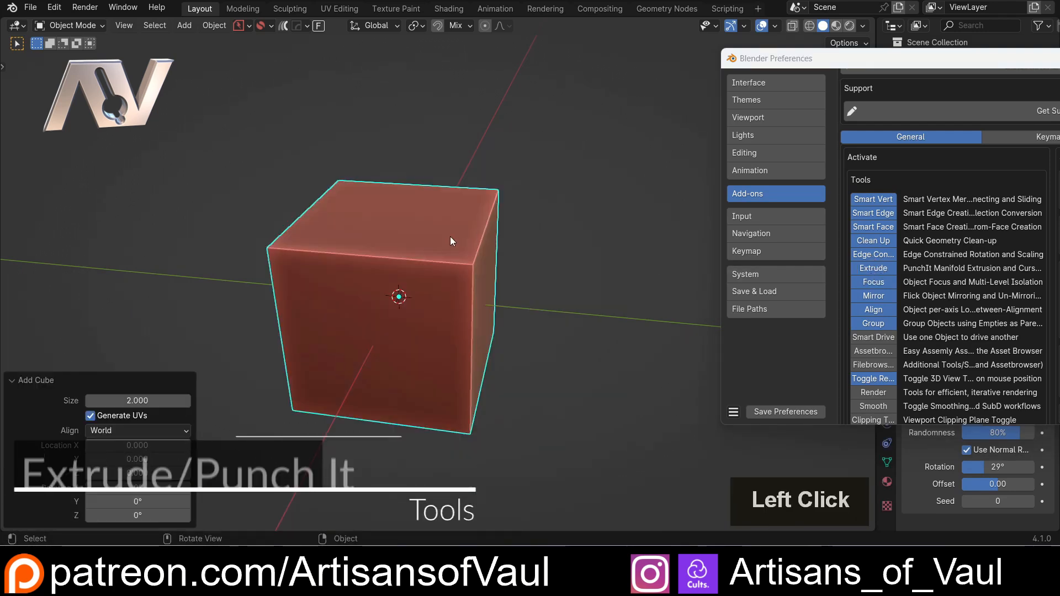
Subdivide all of the cube's edges in Edge mode with 2 cuts and clear the selection
key("Tab")
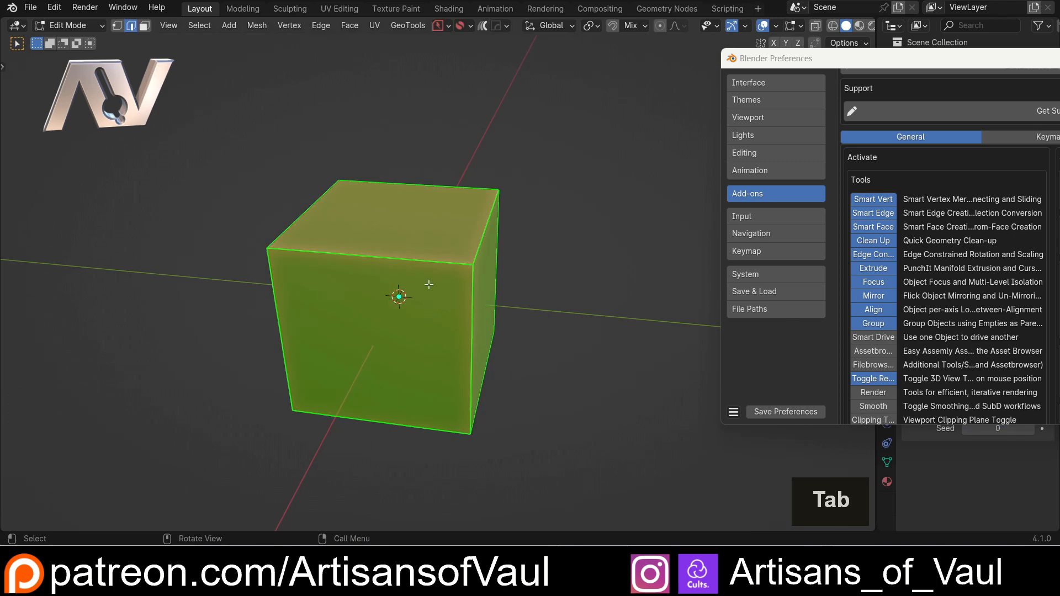
key("ctrl+e")
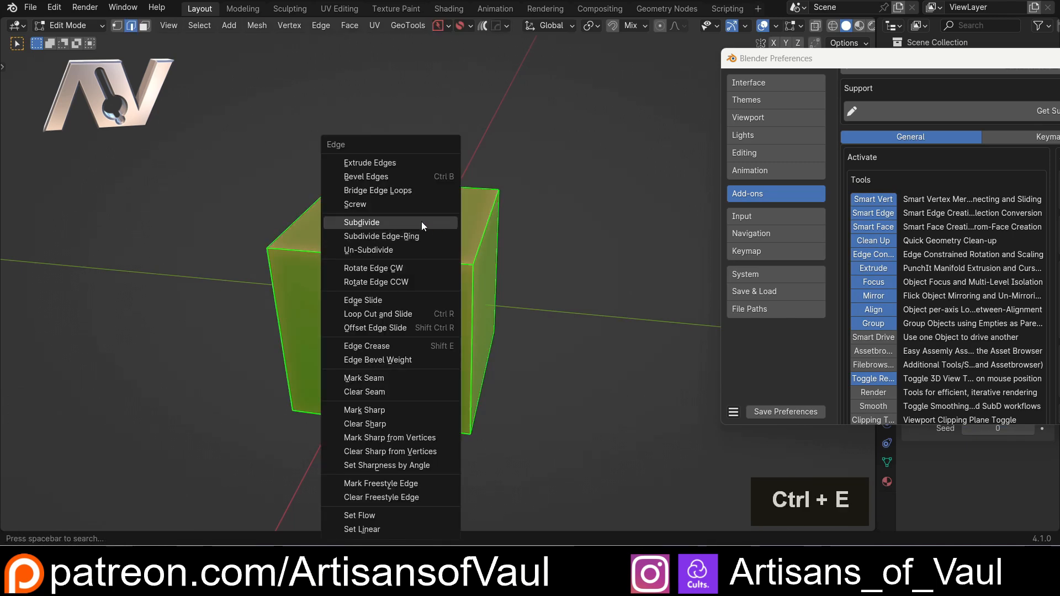
left_click(422, 221)
left_click(187, 426)
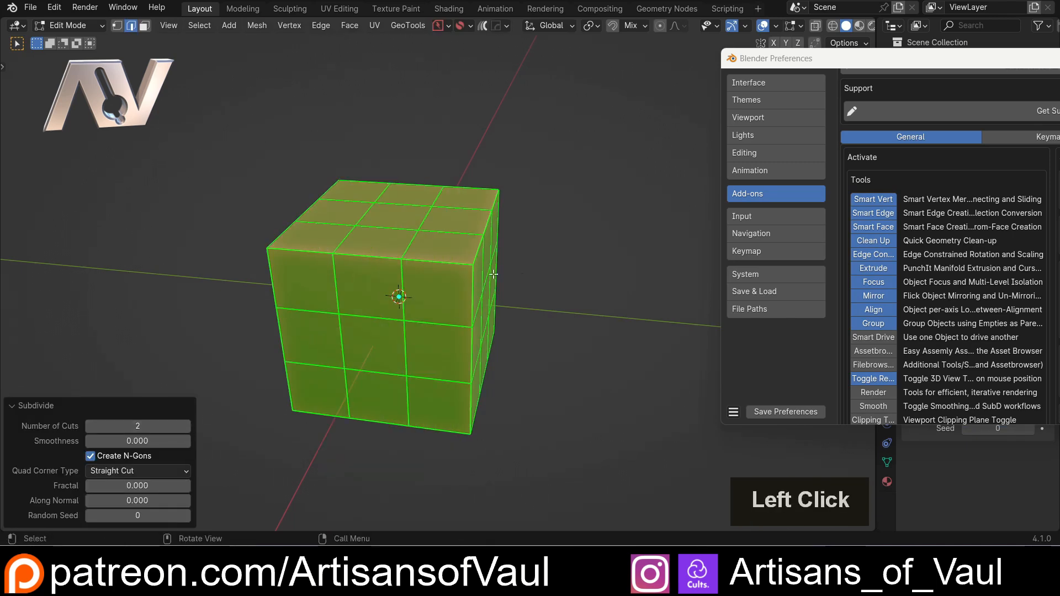
left_click(599, 261)
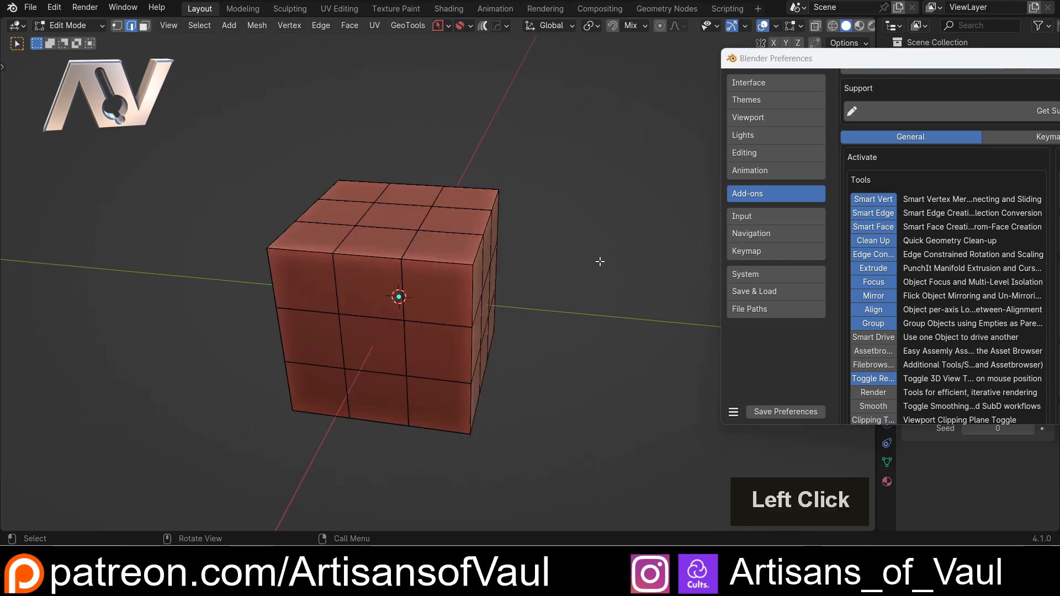
Switch to Face mode and select a corner face on top of the subdivided cube
middle_click_drag(474, 253, 309, 262)
left_click(288, 262)
middle_click_drag(438, 282, 485, 285, "shift")
key("Tab")
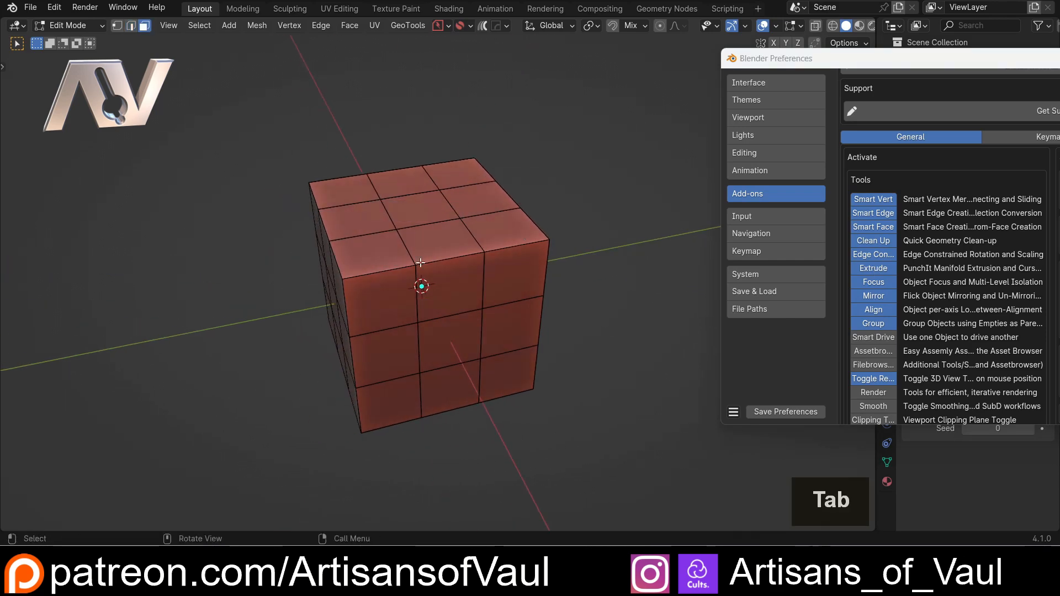
left_click(380, 255)
middle_click_drag(381, 255, 412, 243)
scroll(463, 243, "up", 3)
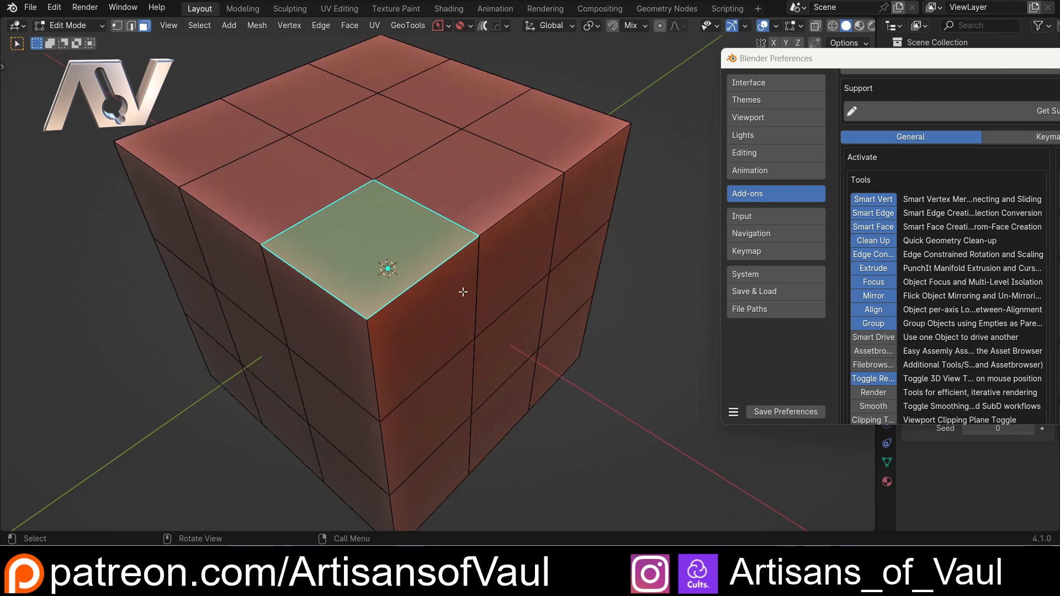
middle_click_drag(464, 291, 537, 267)
scroll(442, 273, "up", 1)
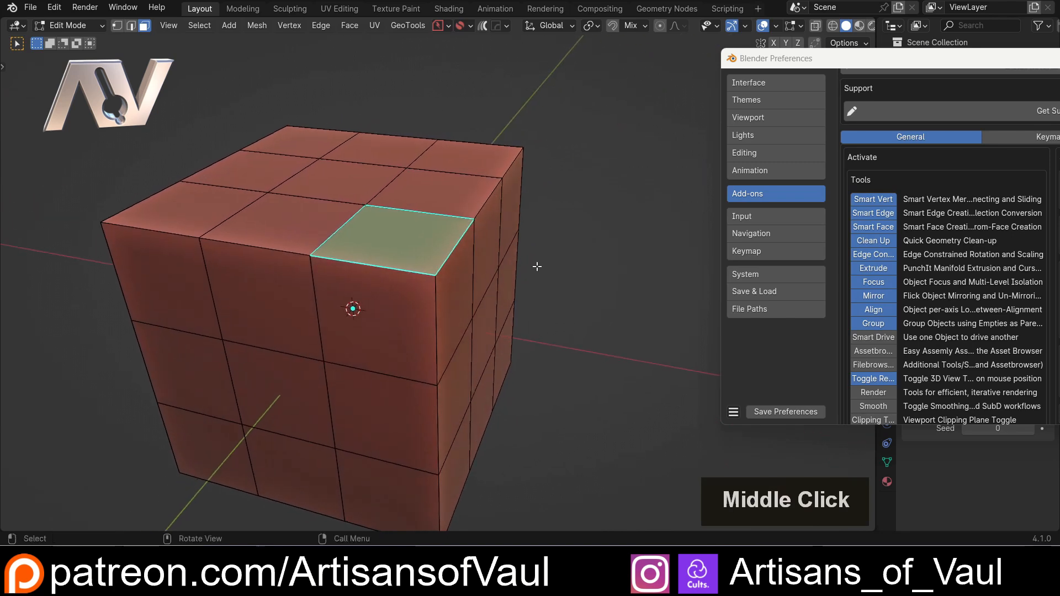
Sink the selected corner face about 0.44 into the cube using Punch It in Averaged mode
key("alt+e")
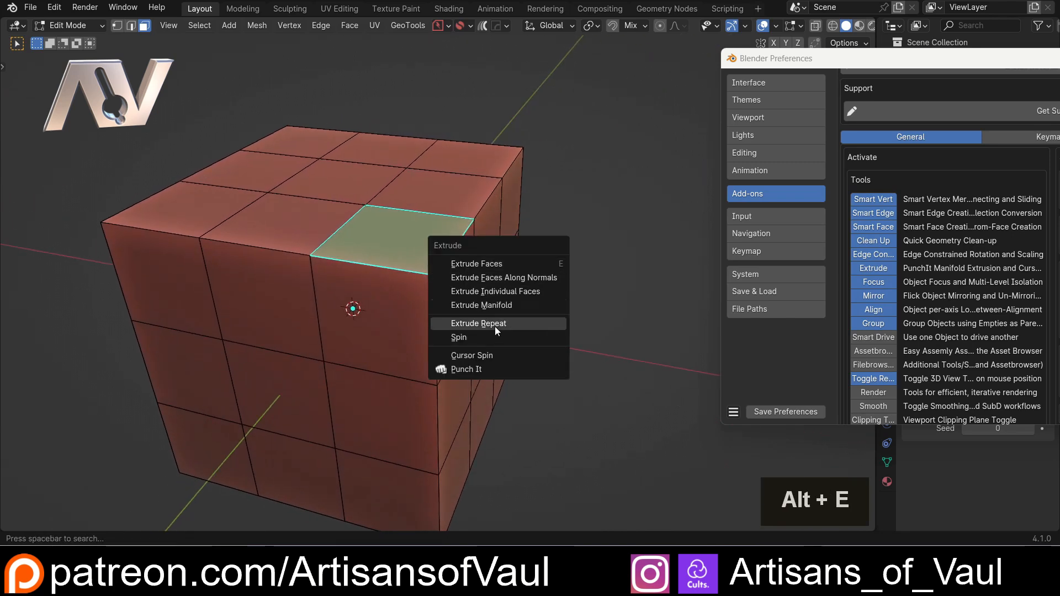
left_click(477, 367)
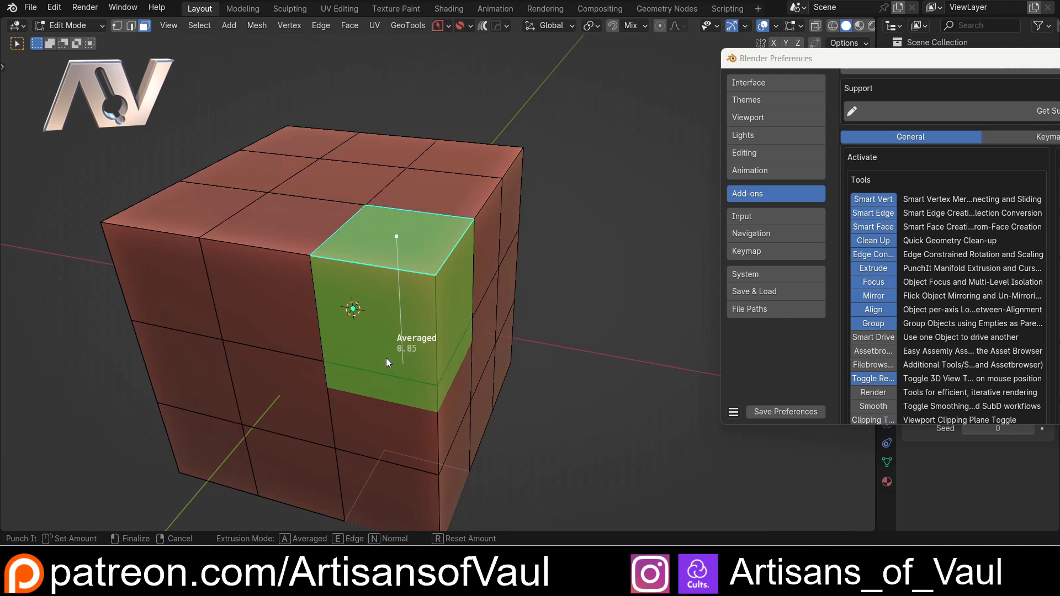
left_click(393, 290)
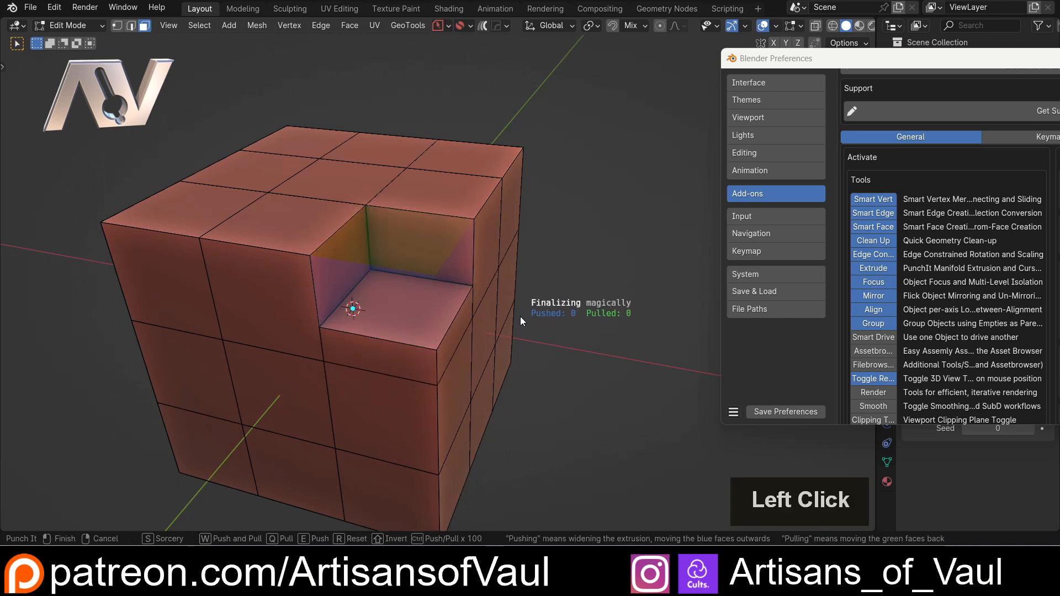
middle_click_drag(513, 313, 434, 307)
scroll(434, 306, "up", 2)
scroll(425, 307, "up", 1)
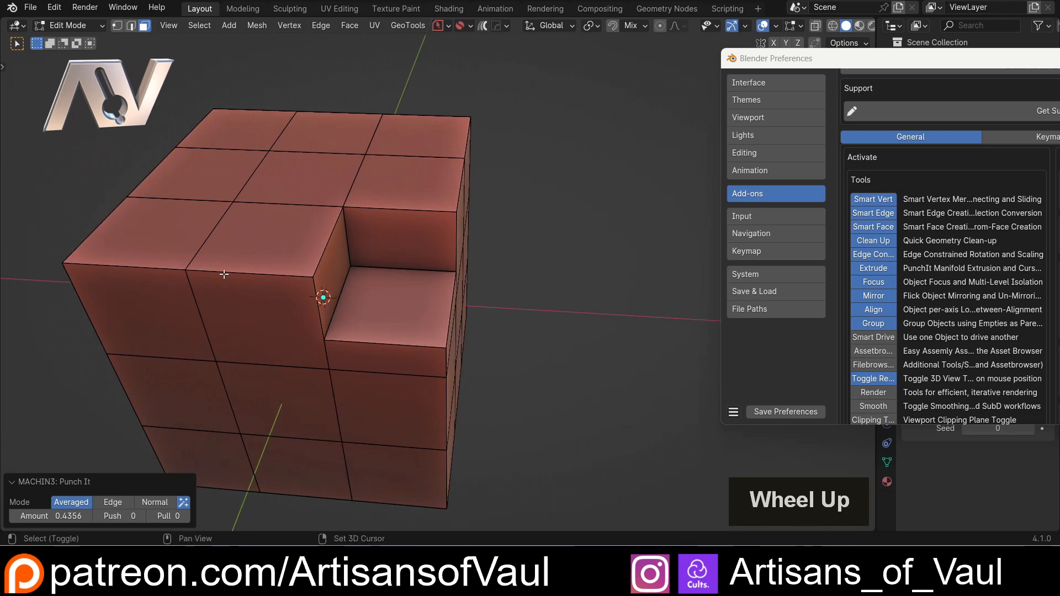
In Edge mode, select the row of three upper horizontal edges on another side of the cube and nudge it minutely along global X
middle_click_drag(224, 274, 301, 353, "shift")
key("2")
middle_click_drag(301, 353, 314, 279)
scroll(314, 280, "up", 2)
left_click(314, 279)
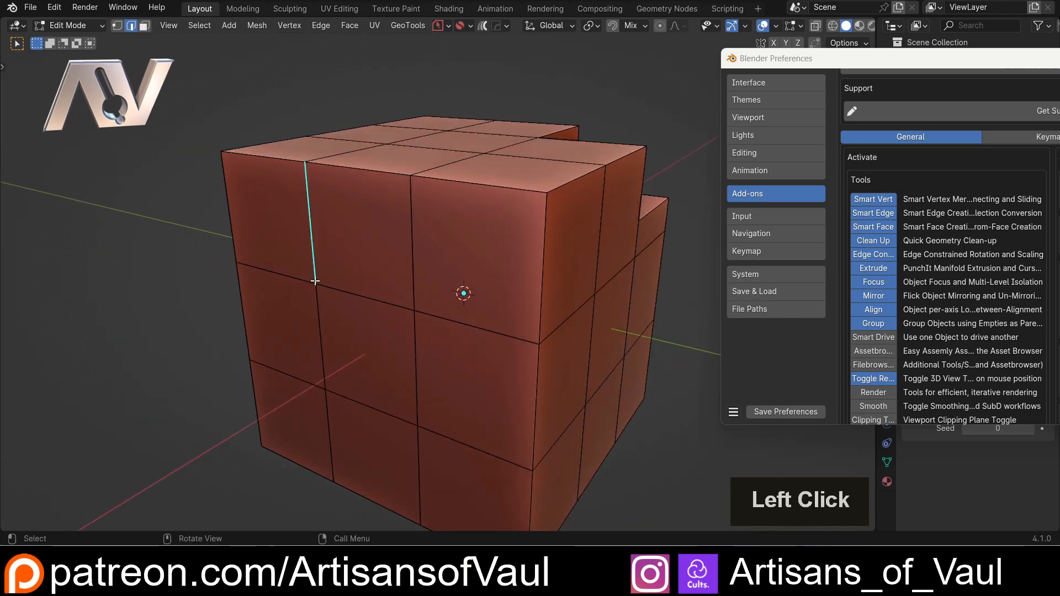
left_click(301, 280)
left_click(367, 293, "shift")
left_click(466, 315, "shift")
middle_click_drag(528, 309, 465, 300)
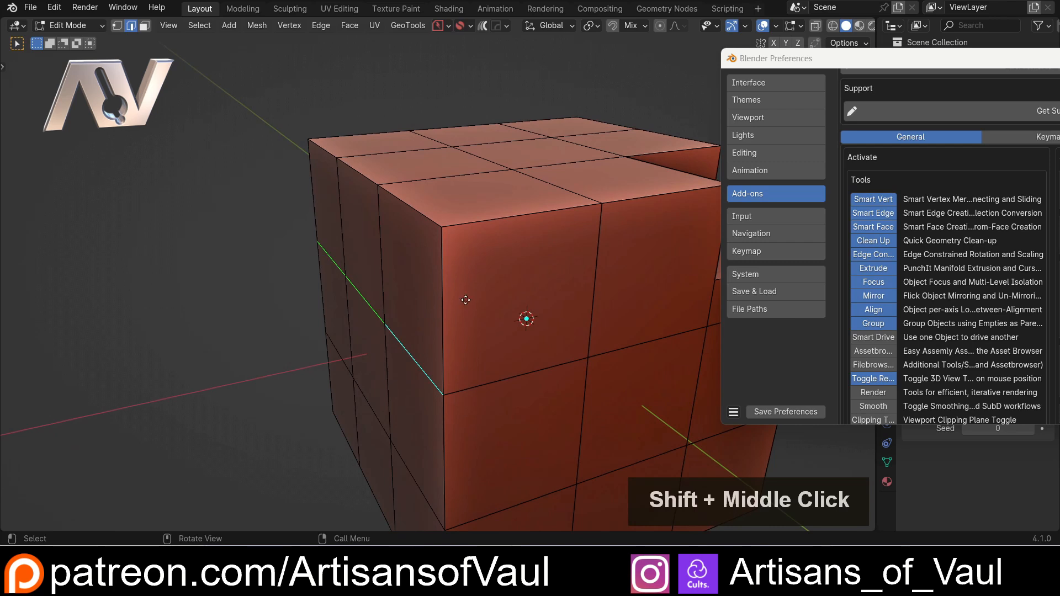
key("g")
type("x")
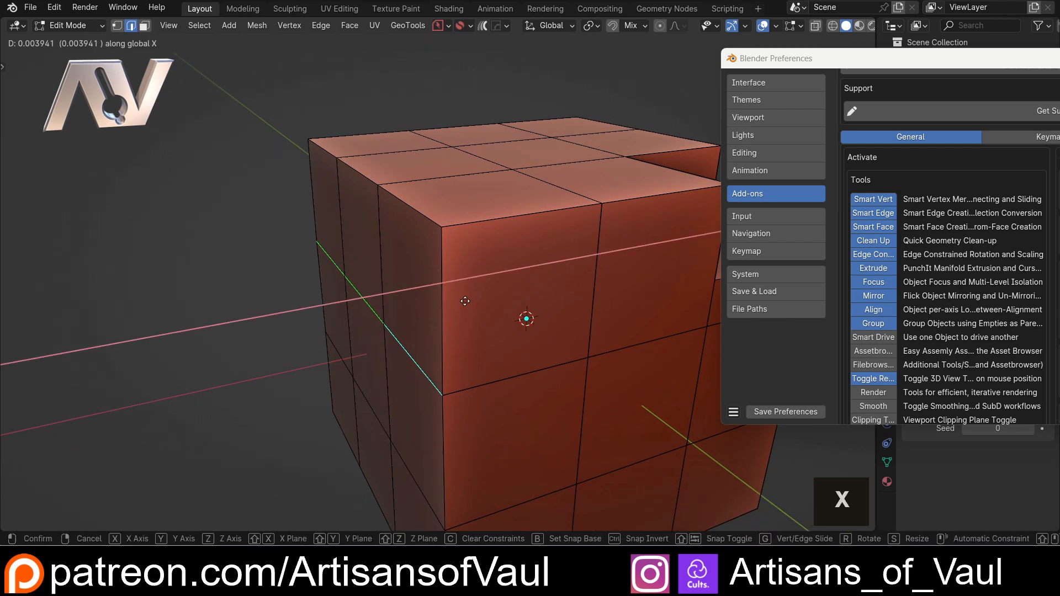
type("0")
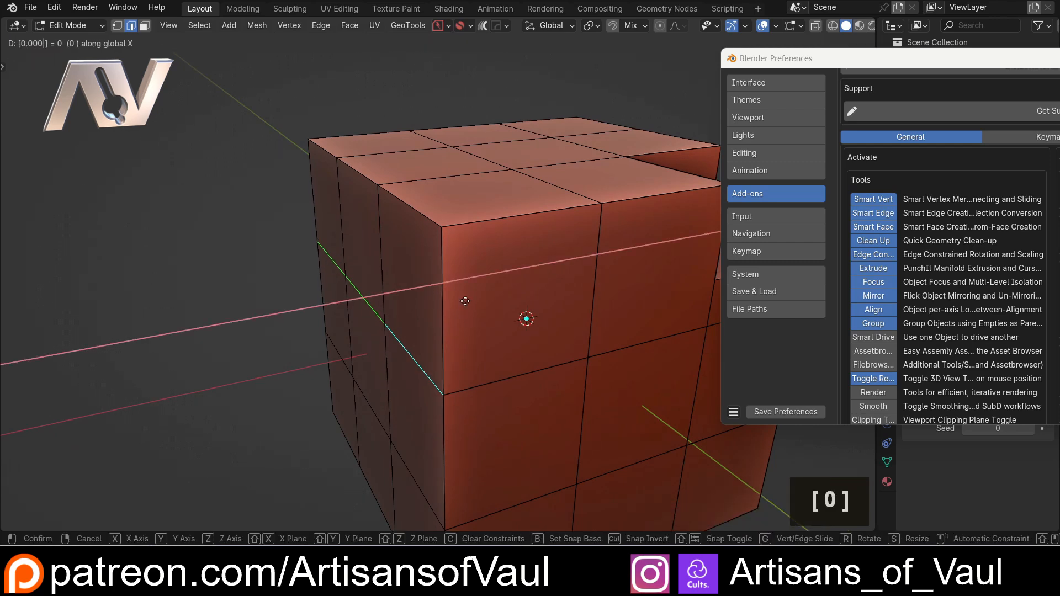
key("Return")
left_click(465, 301)
Switch to Face mode and select the top corner face above the nudged edge row
middle_click_drag(465, 300, 546, 223)
key("Tab")
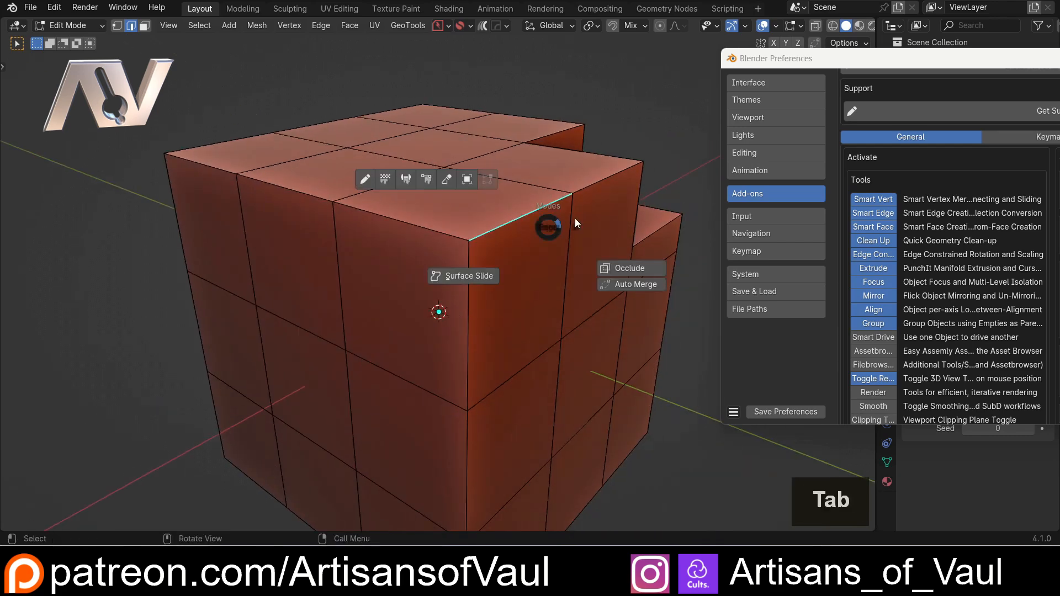
left_click(469, 211)
middle_click_drag(469, 212, 558, 233)
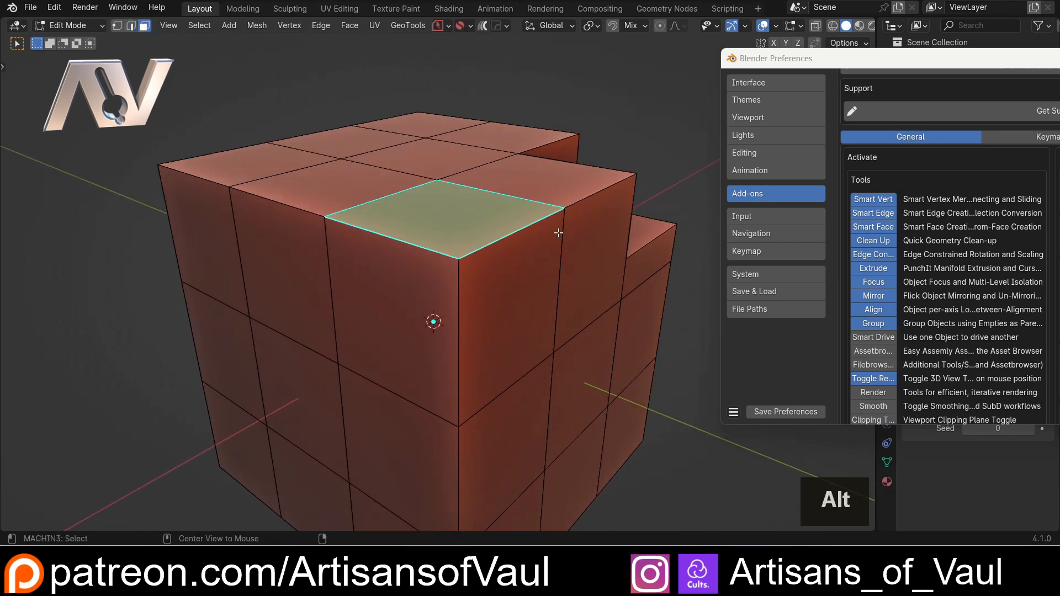
Try sinking the corner face with Extrude Manifold, select the thin outer wall face beside the recess, and undo the attempt
key("alt+e")
left_click(528, 170)
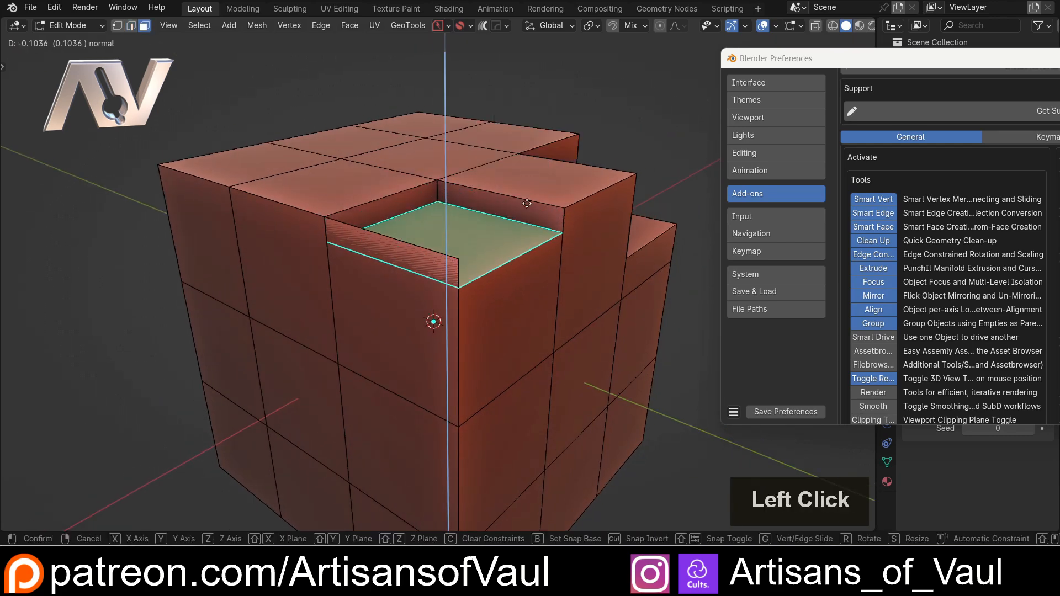
left_click(515, 274)
middle_click_drag(515, 273, 358, 260)
middle_click_drag(353, 220, 430, 250)
key("Tab")
left_click(356, 236)
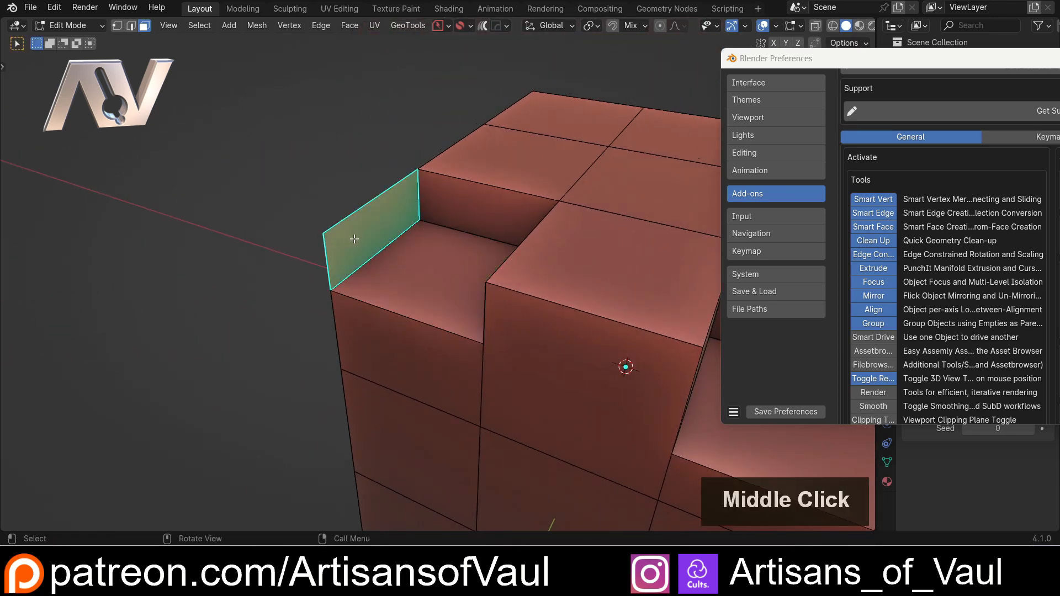
middle_click_drag(356, 235, 415, 230)
key("ctrl+z")
Sink the same top corner face down into the cube with Punch It in Averaged mode
scroll(385, 247, "down", 3)
middle_click_drag(348, 248, 431, 349)
middle_click_drag(351, 327, 394, 266)
middle_click_drag(457, 214, 393, 293)
scroll(499, 250, "up", 2)
key("alt+e")
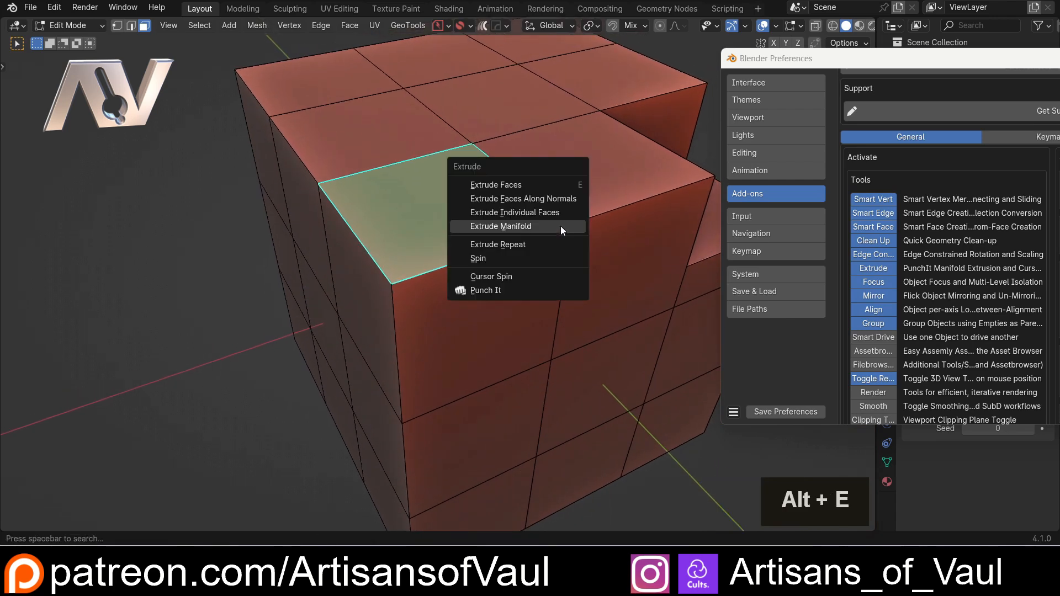
left_click(511, 290)
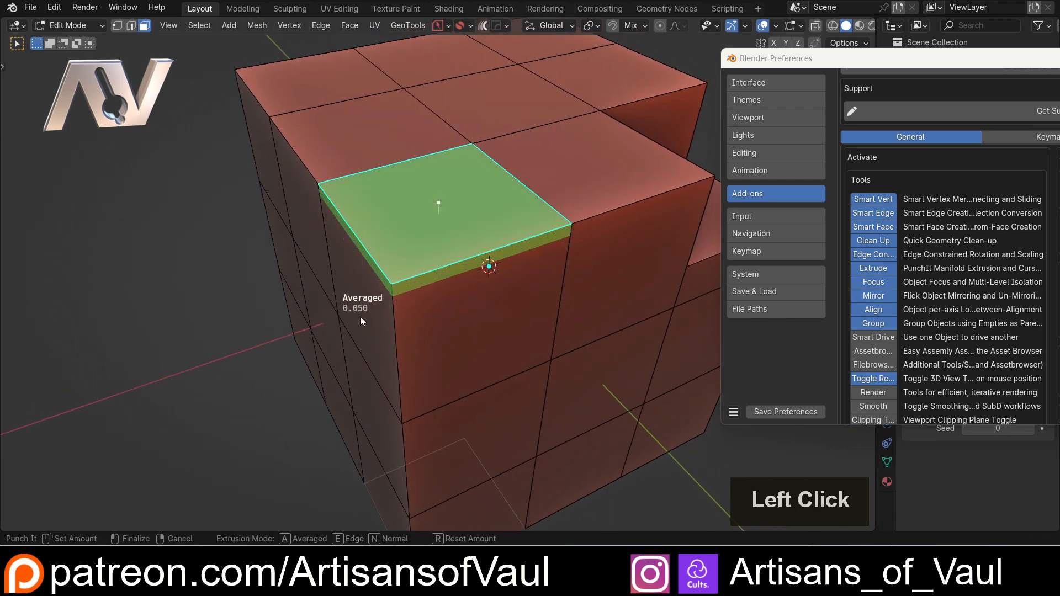
left_click(401, 332)
middle_click_drag(502, 329, 316, 292)
scroll(316, 293, "up", 2)
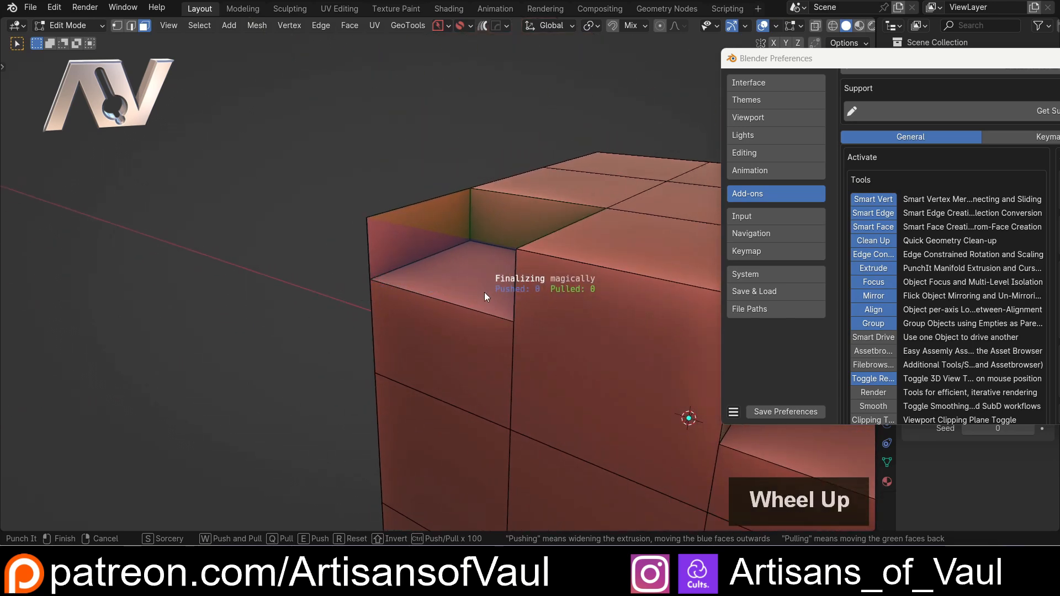
Raise both the push and pull values of Punch It to 8 and finish the operation
key("w")
key("w")
key("w")
key("w")
key("w")
key("w")
key("w")
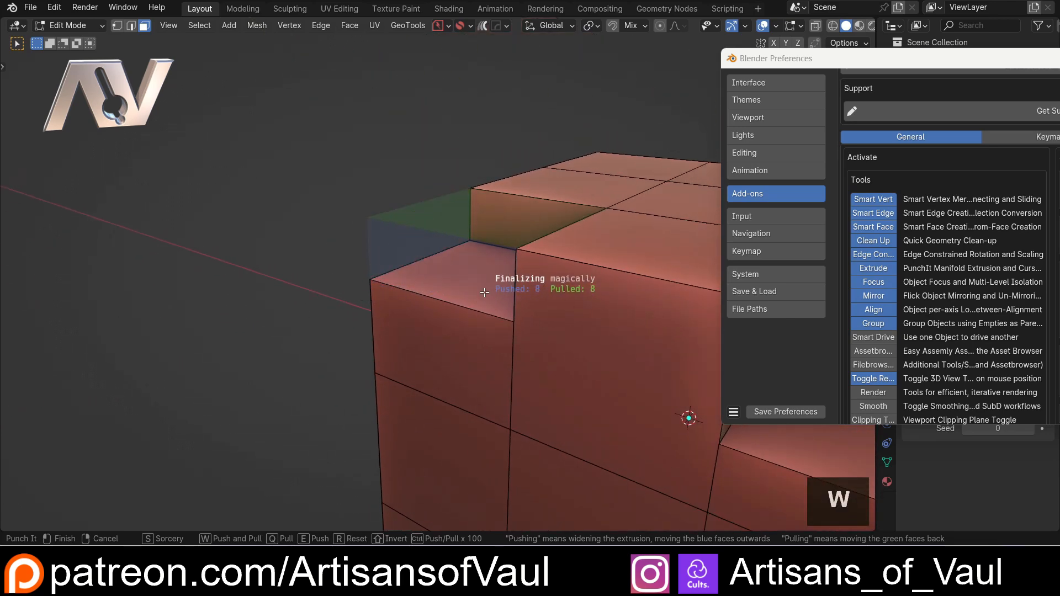
left_click(484, 293)
Return to Object Mode and duplicate the notched cube twice, placing the copies in a row behind the original
middle_click_drag(485, 292, 395, 279)
key("Tab")
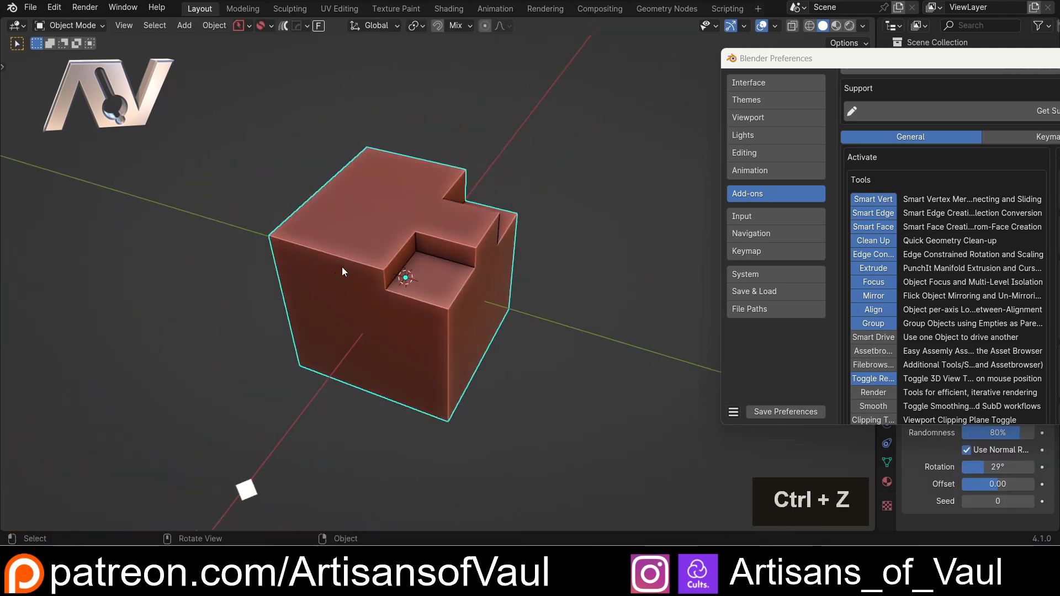
middle_click_drag(342, 267, 419, 273)
key("shift+d")
left_click(260, 194)
key("shift+d")
left_click(94, 133)
scroll(214, 174, "down", 2)
middle_click_drag(214, 174, 491, 201)
scroll(516, 168, "up", 2)
Isolate the copy farthest from the 3D cursor in Local View, return to the full scene, and clear the selection
left_click_drag(111, 159, 277, 272)
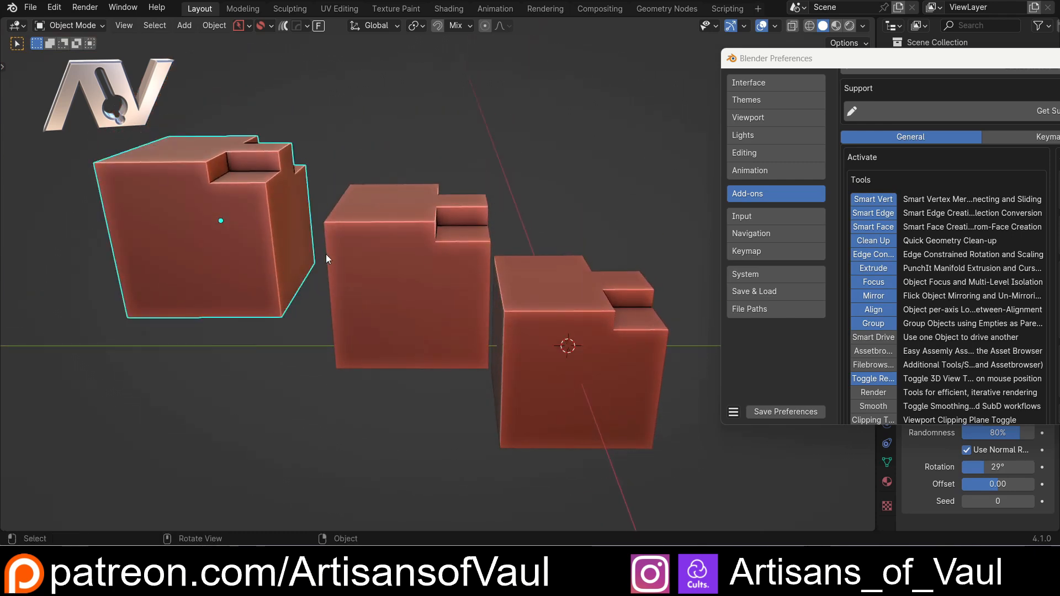
key("KP_Divide")
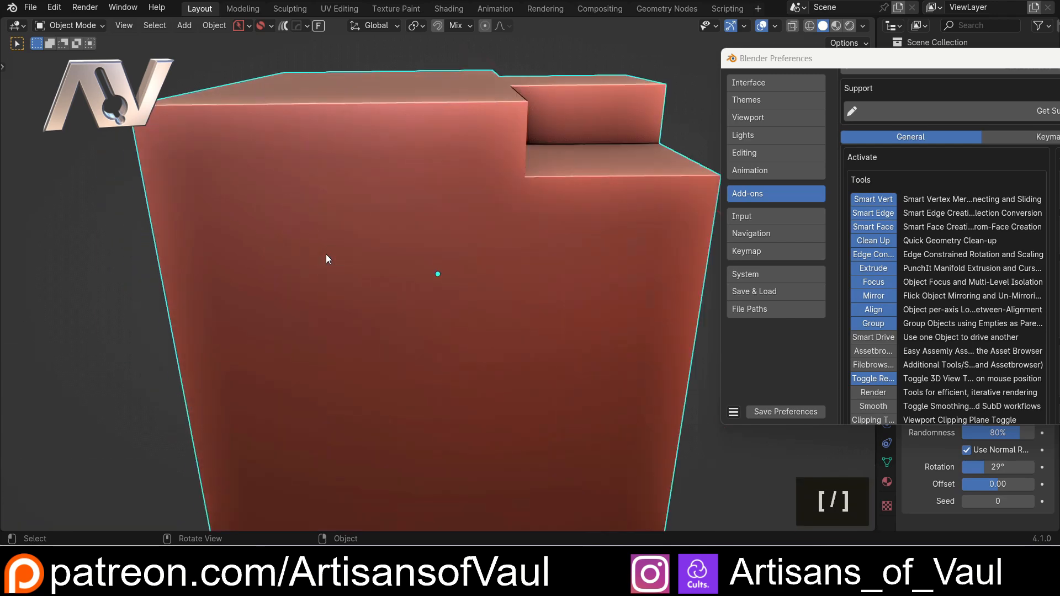
scroll(326, 259, "down", 3)
middle_click_drag(325, 259, 354, 264)
key("KP_Divide")
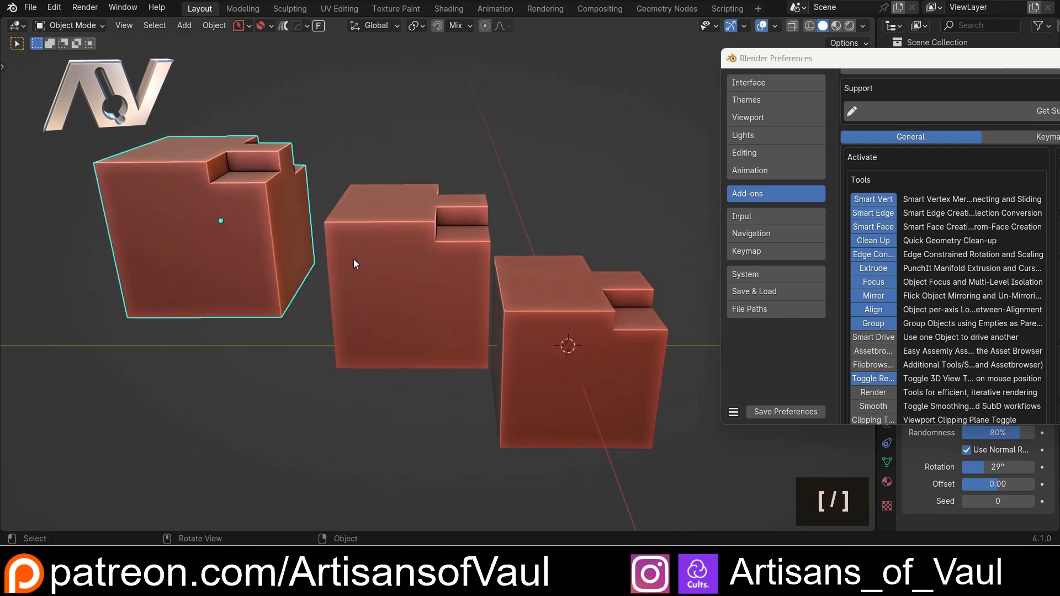
left_click(466, 138)
middle_click_drag(466, 137, 431, 167)
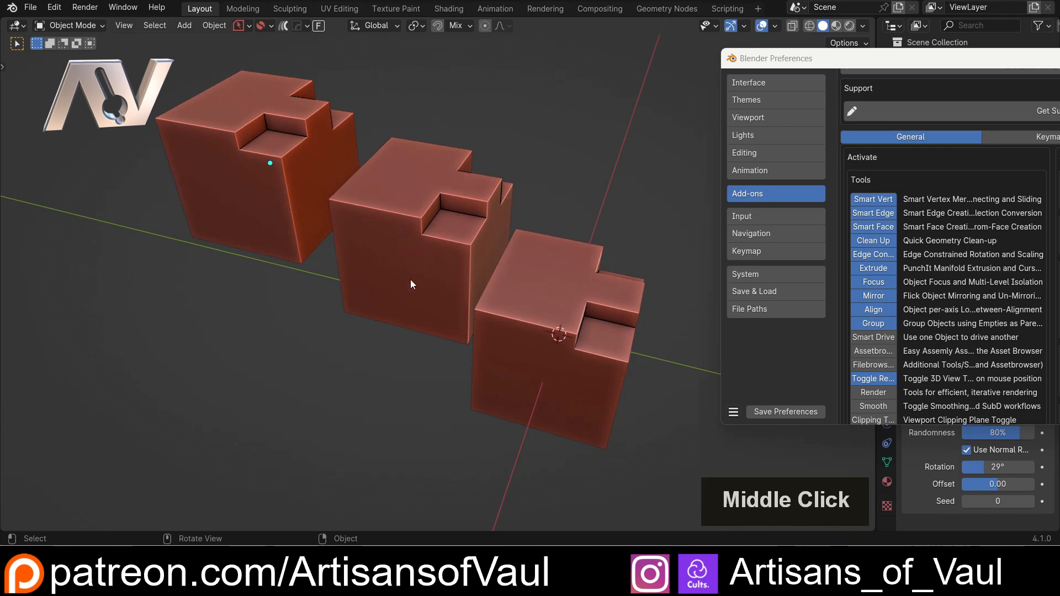
Isolate the farthest copy using the MACHIN3 Focus tool, exit Focus, and clear the selection
middle_click_drag(409, 279, 385, 271)
left_click_drag(134, 126, 415, 340)
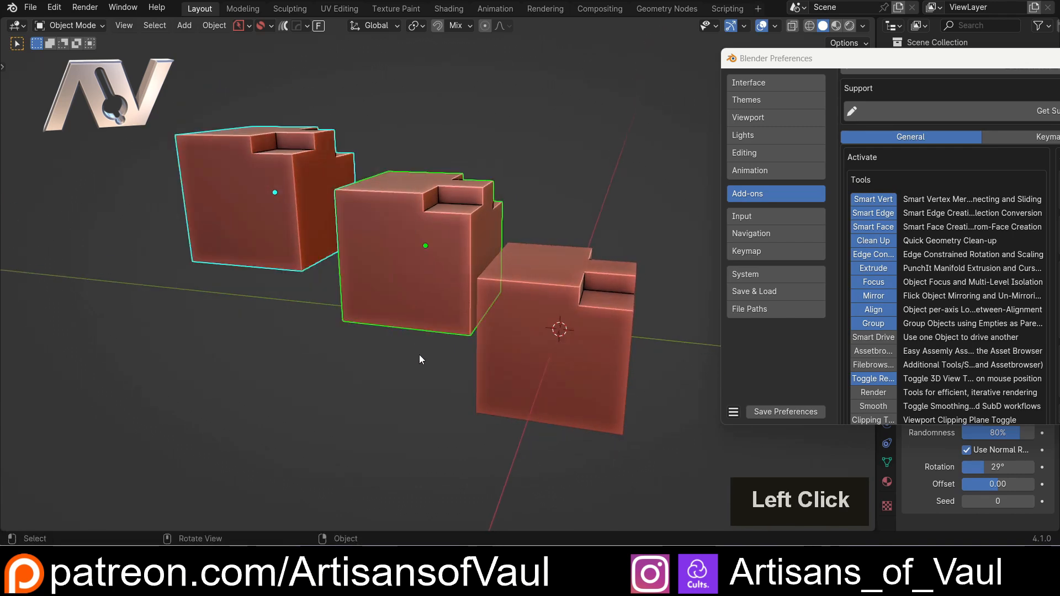
left_click(212, 155)
key("f")
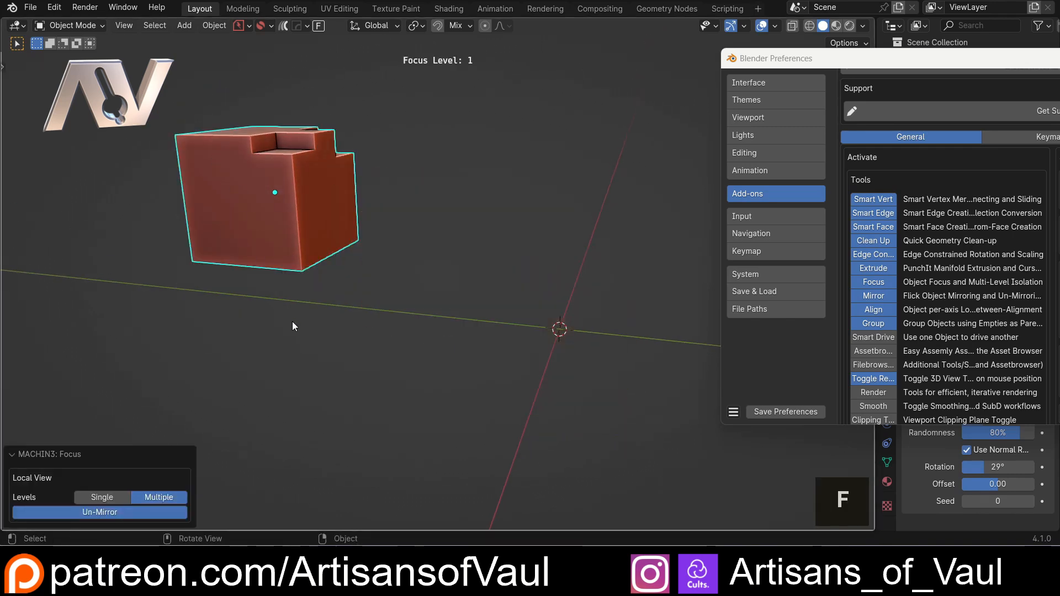
key("f")
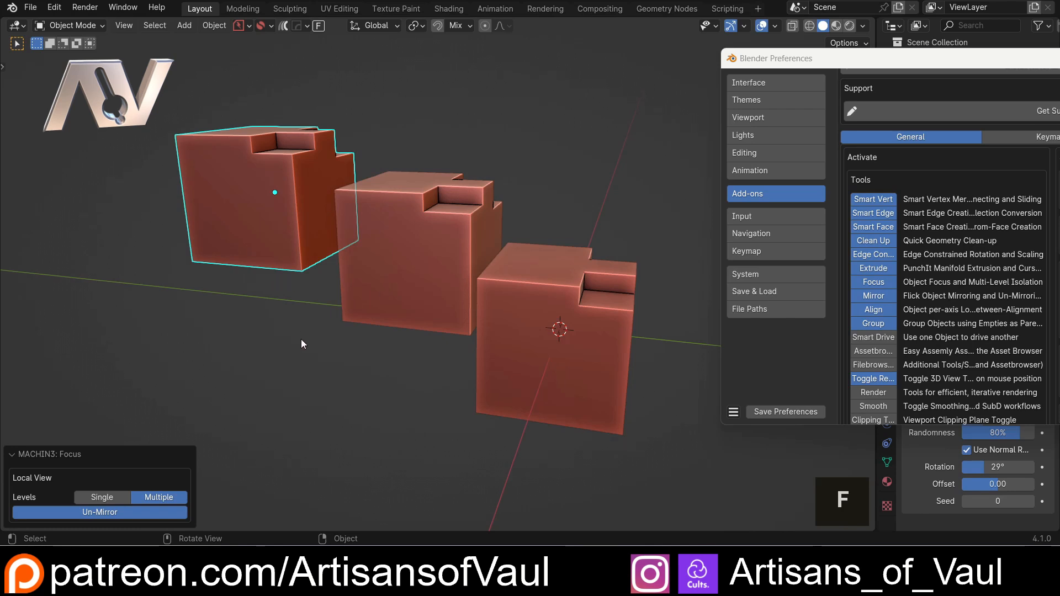
left_click(268, 356)
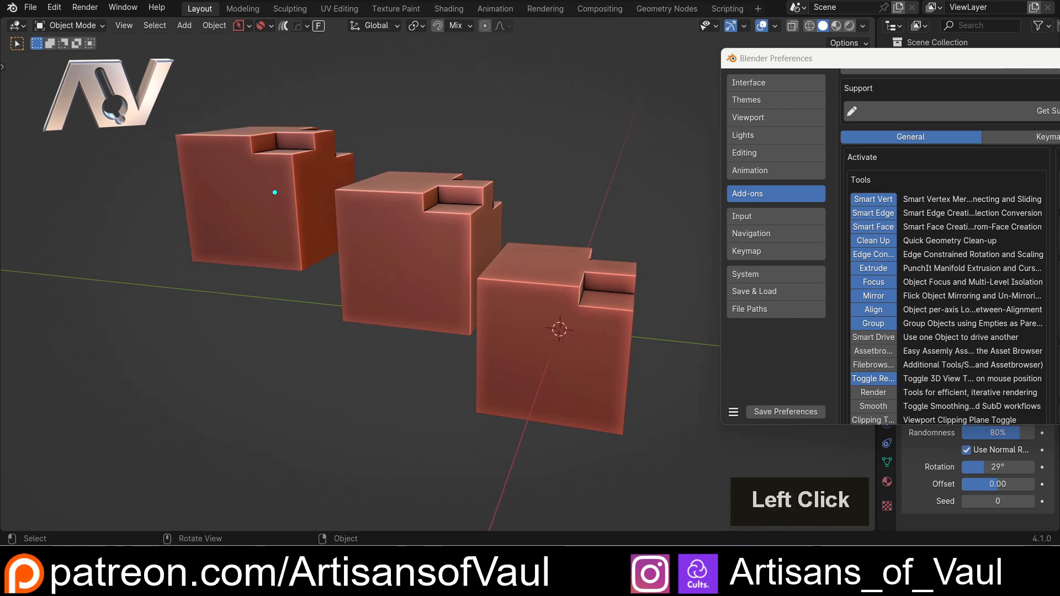
Select the two copied cubes, isolate them together with Focus, and clear the selection
left_click_drag(142, 113, 431, 367)
middle_click_drag(410, 372, 408, 369)
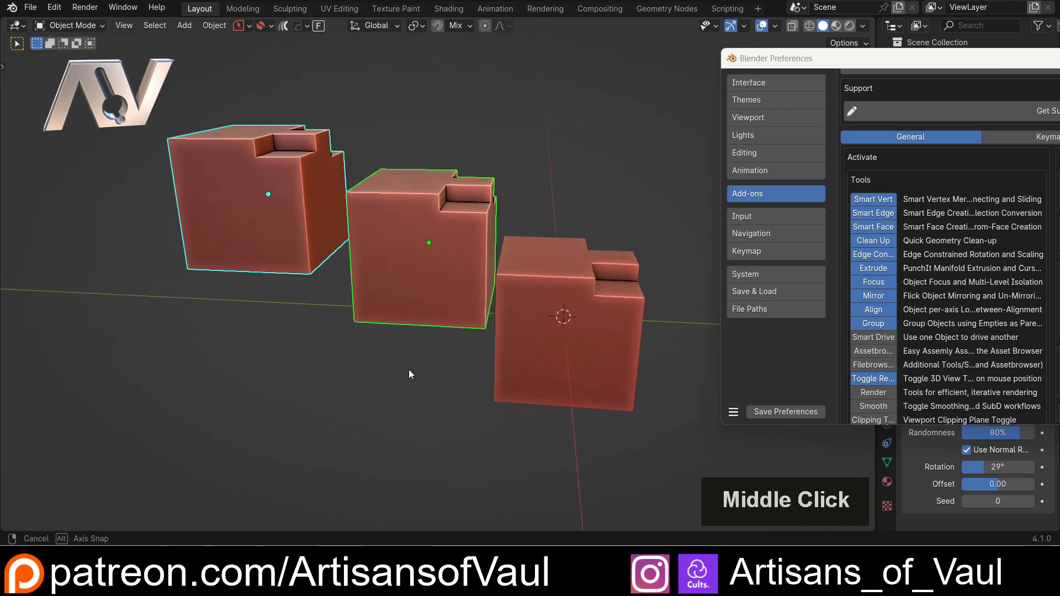
key("f")
left_click(394, 380)
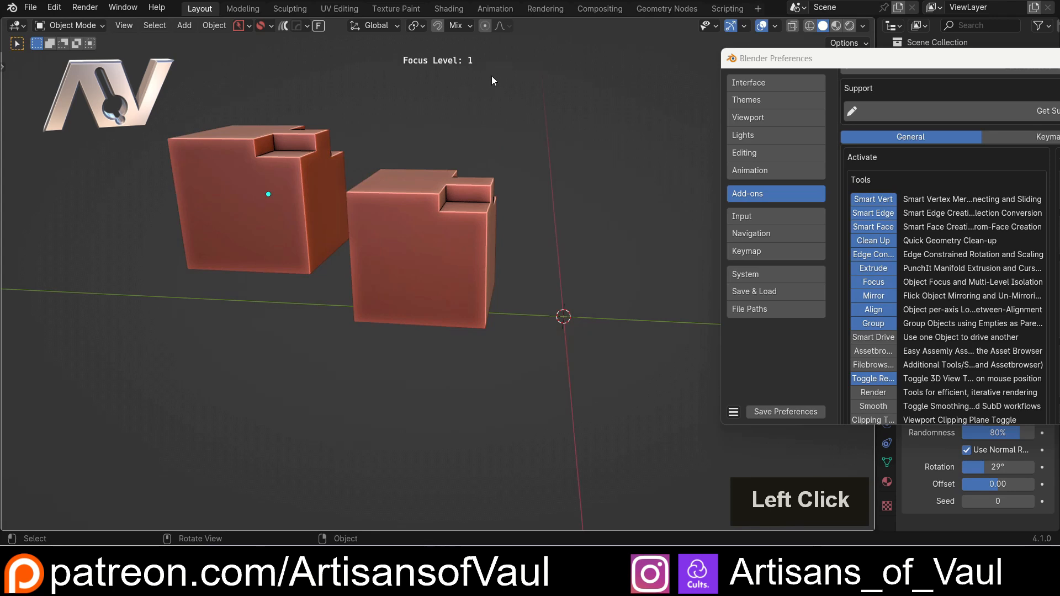
Focus one level deeper on the middle cube alone and view it from different angles
left_click(380, 272)
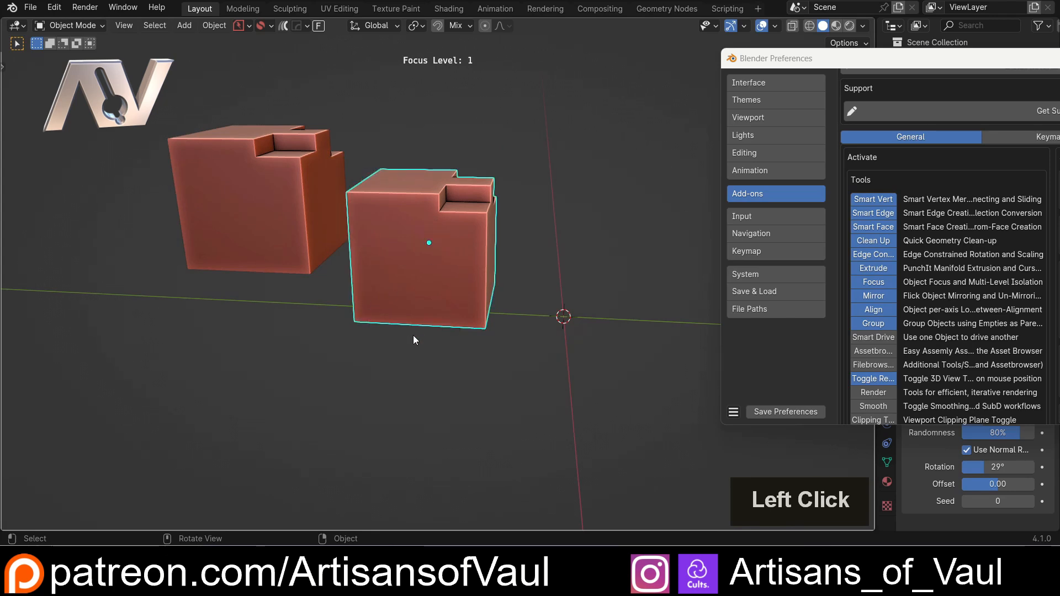
key("f")
middle_click_drag(393, 287, 517, 191)
middle_click_drag(465, 233, 403, 248)
Clear the selection and step back out of both Focus levels to the full scene
left_click(565, 151)
key("f")
middle_click_drag(562, 154, 344, 164)
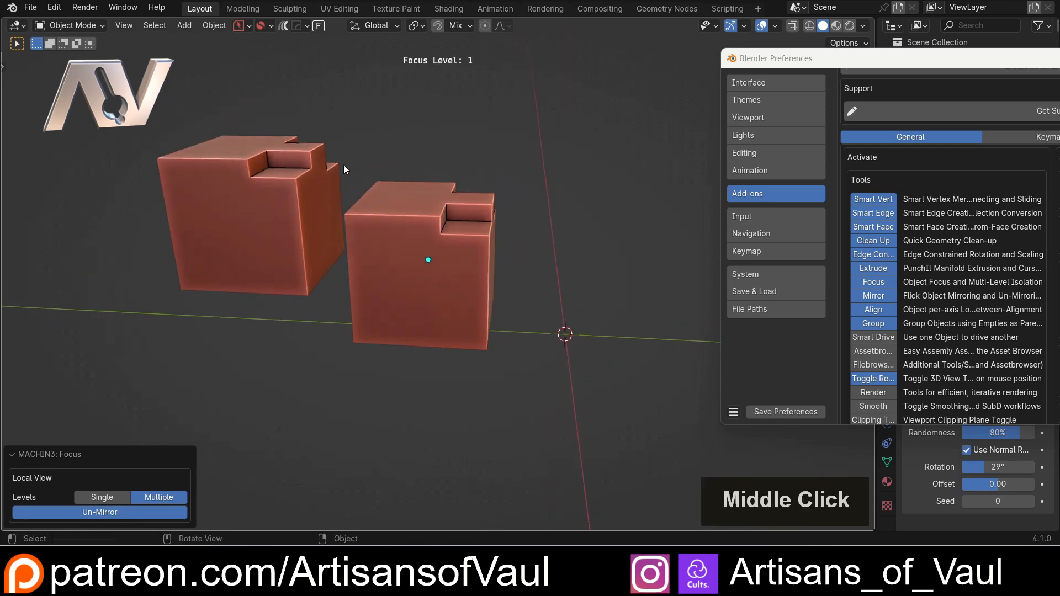
key("f")
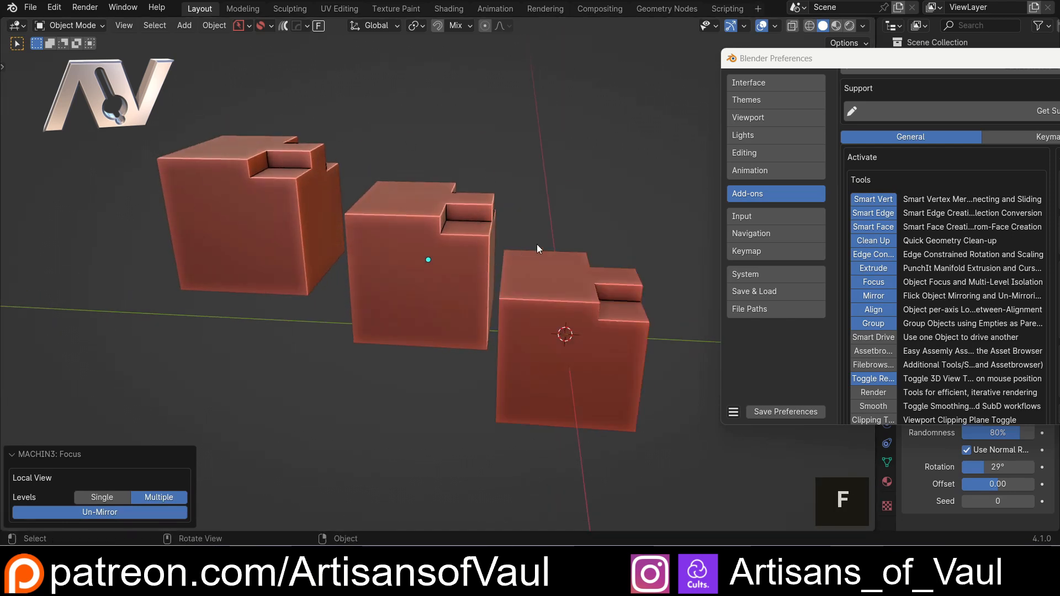
left_click(573, 182)
middle_click_drag(573, 182, 410, 273)
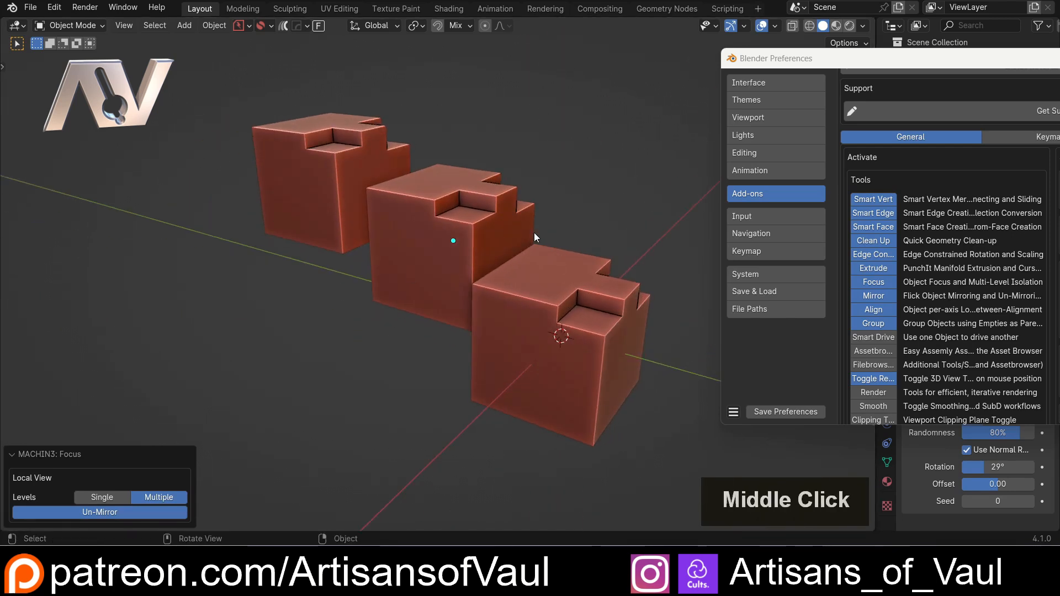
Select the copy farthest from the 3D cursor and enter Edit Mode on it with vertex selection
middle_click_drag(561, 217, 472, 233, "shift")
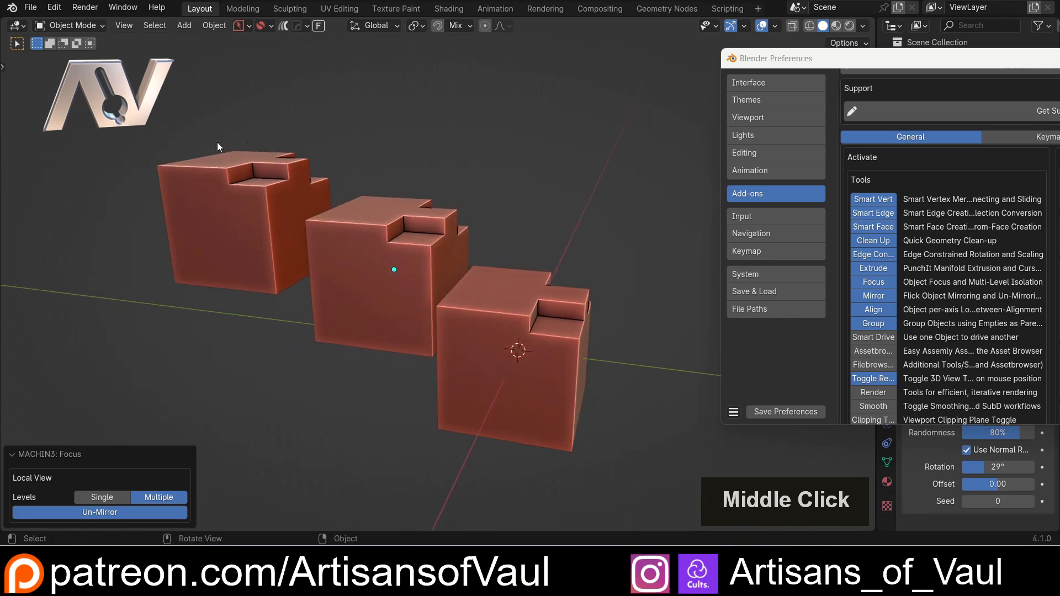
scroll(315, 267, "down", 3)
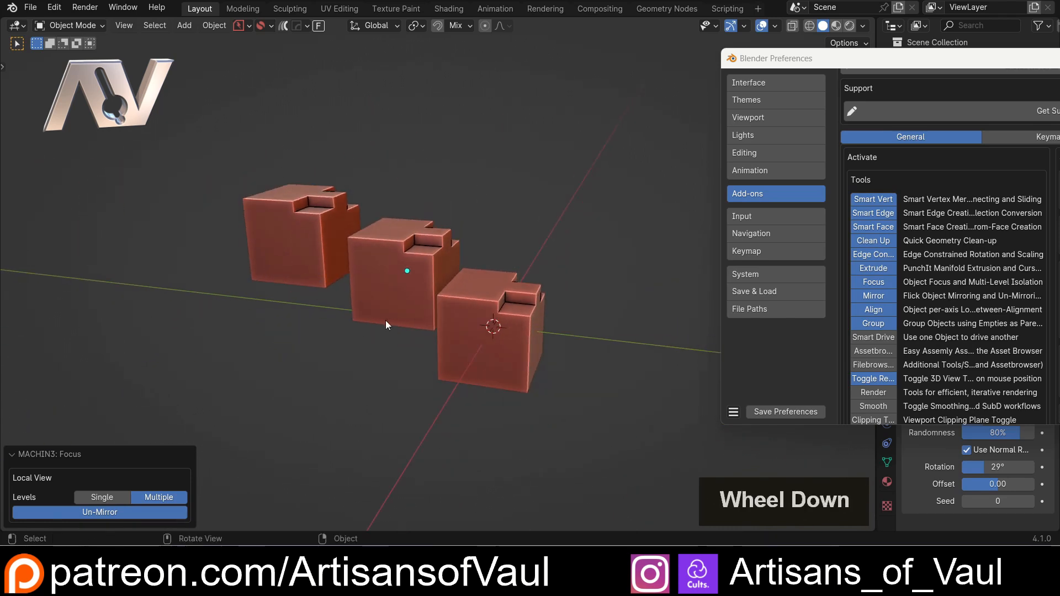
scroll(385, 325, "up", 4)
middle_click_drag(363, 356, 279, 267)
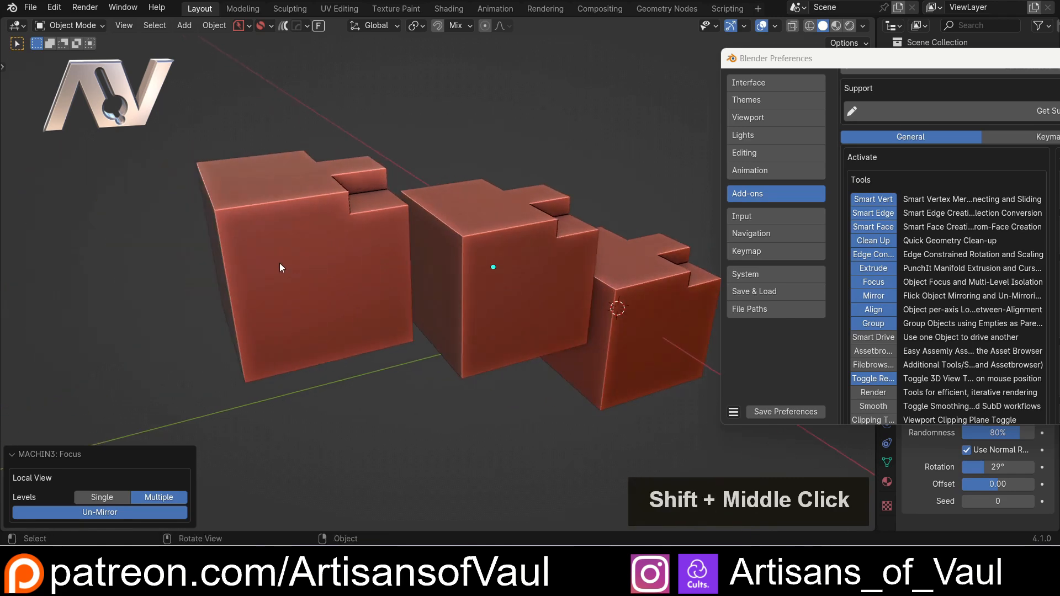
left_click(298, 266)
key("Tab")
left_click(220, 264)
middle_click_drag(213, 265, 341, 284, "shift")
middle_click_drag(380, 185, 343, 178)
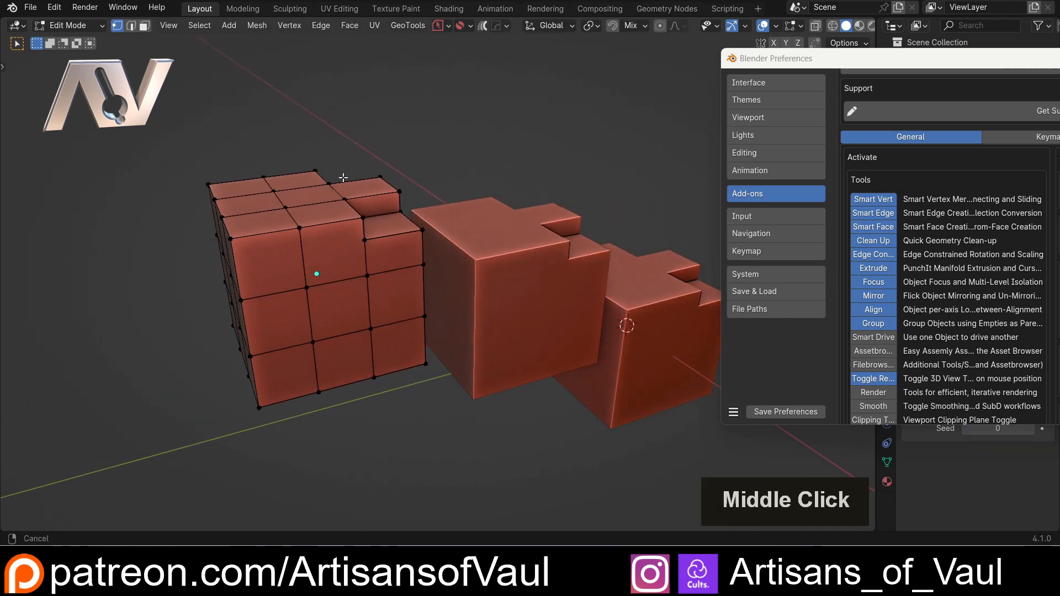
Return to Object Mode and delete all three cubes
key("f")
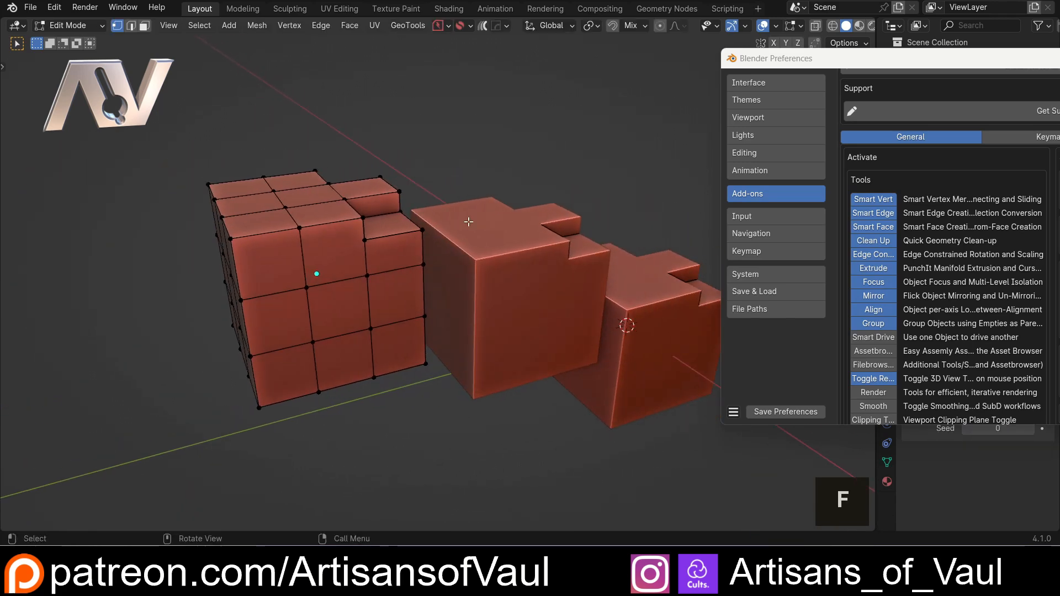
key("Tab")
middle_click_drag(464, 148, 343, 153)
scroll(431, 208, "down", 3)
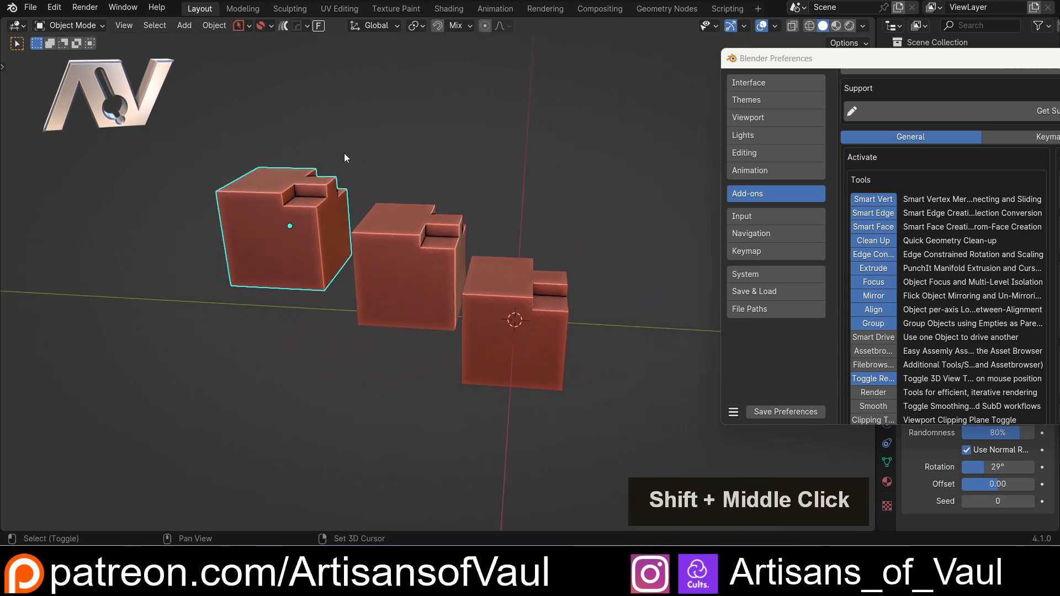
left_click_drag(187, 121, 509, 344)
key("Delete")
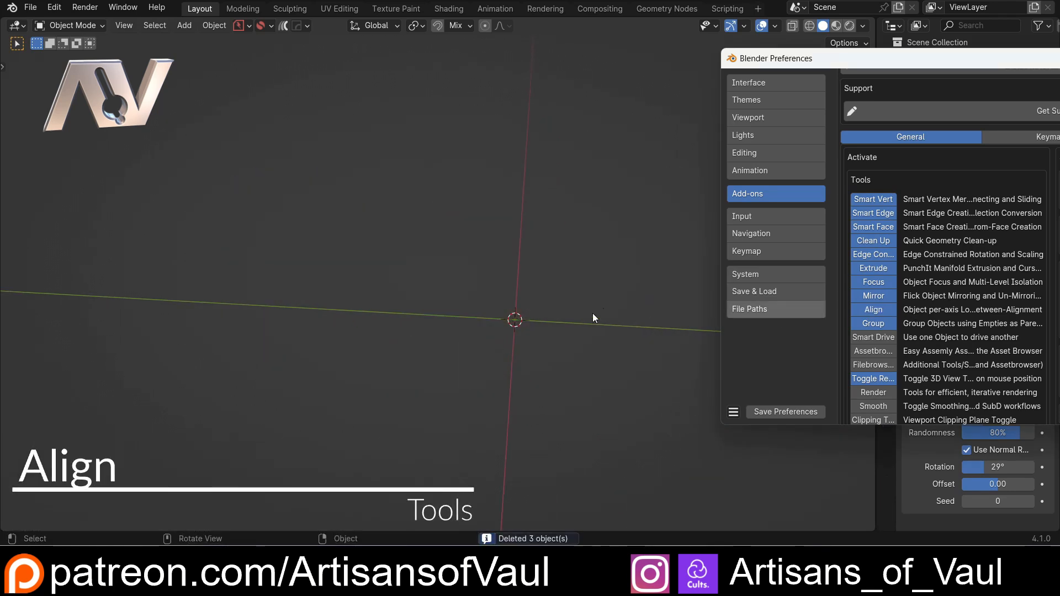
Add a cube and place a duplicate offset about -0.6 in X, -4.28 in Y and 2.87 in Z
key("shift+a")
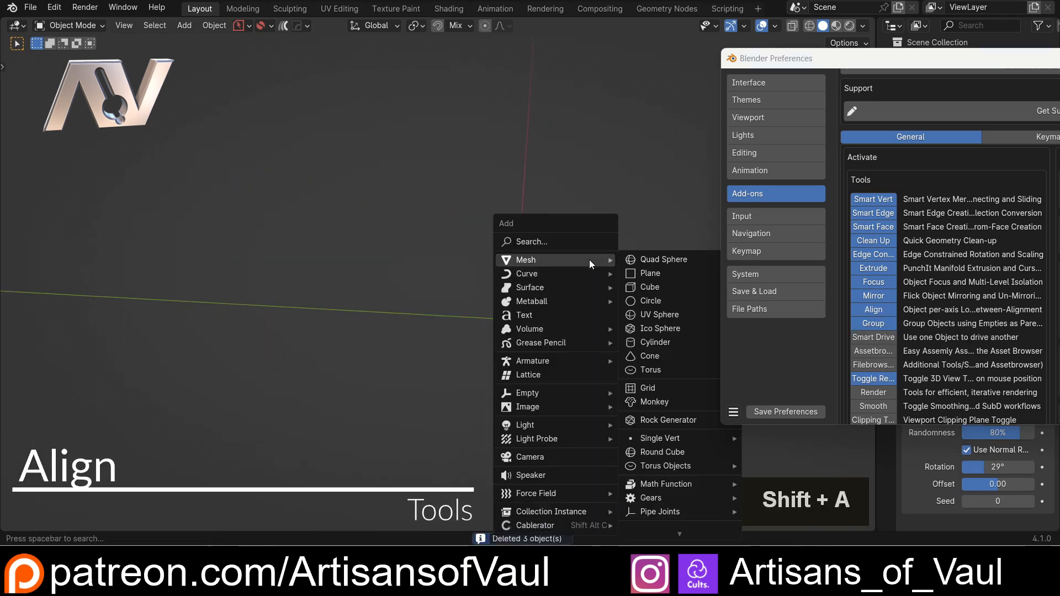
left_click(653, 287)
key("shift+d")
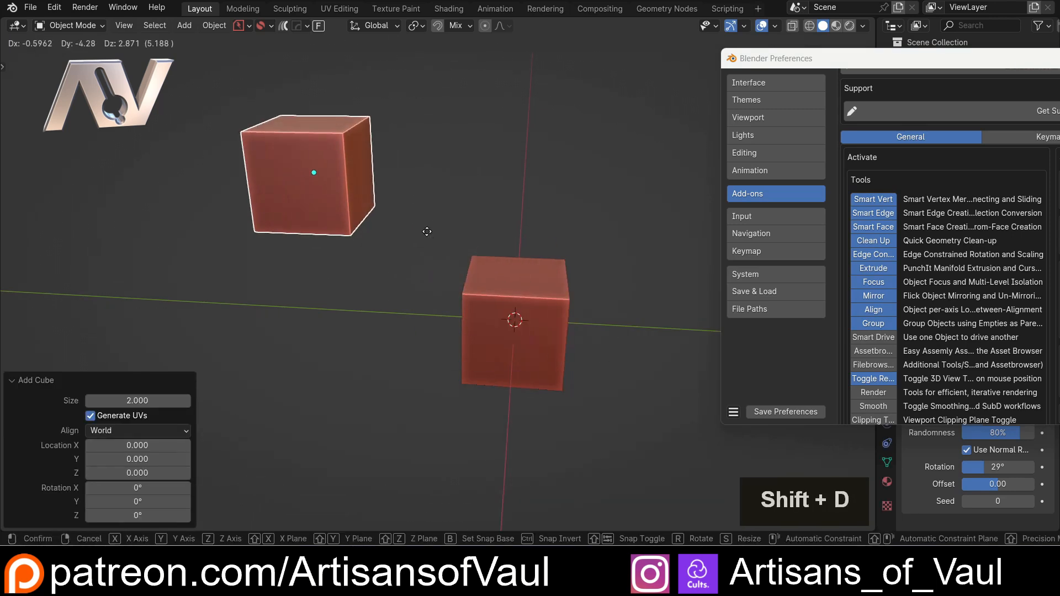
left_click(426, 231)
Rotate the duplicated cube freely around the Z axis
middle_click_drag(465, 276, 423, 264)
key("r")
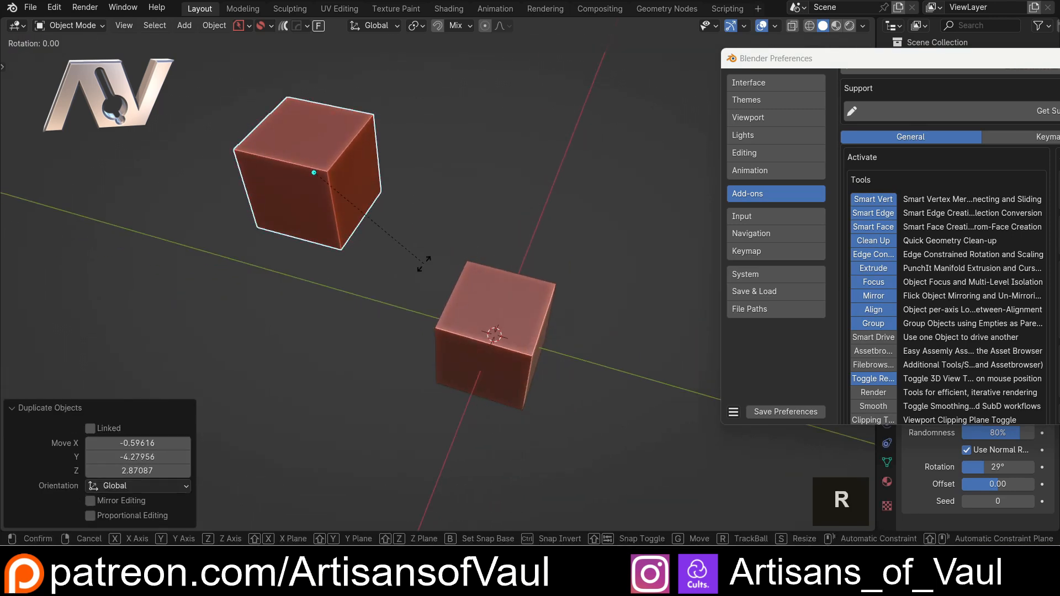
key("z")
left_click(478, 294)
Scale the original cube to about 0.476, stretch it along Y into a long bar, and clear the selection
left_click(479, 296)
middle_click_drag(479, 295, 554, 297)
key("s")
left_click(525, 290)
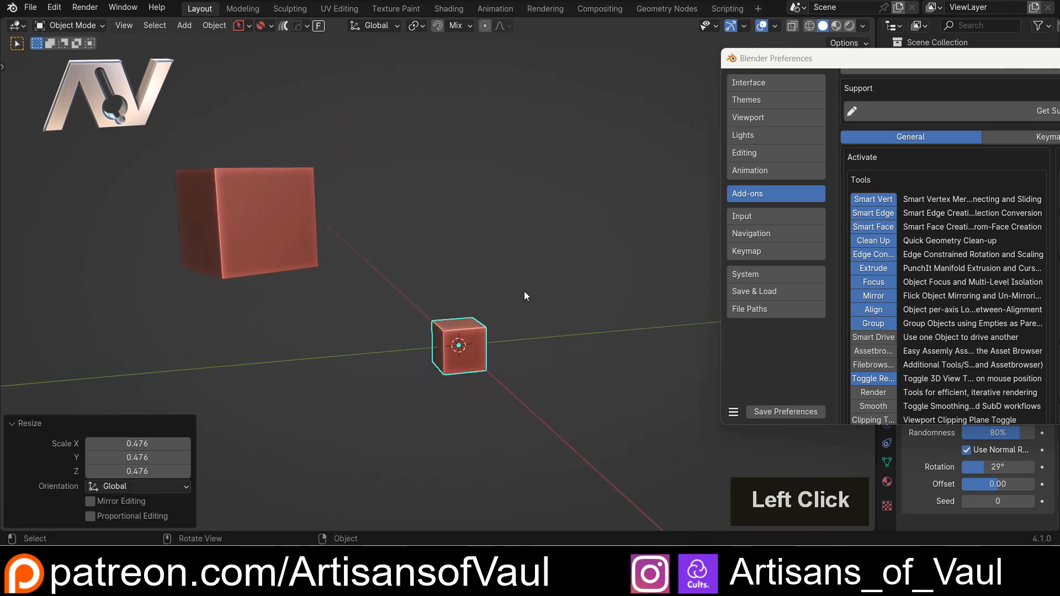
key("s")
key("y")
left_click(216, 113)
middle_click_drag(216, 114, 424, 274)
left_click(538, 248)
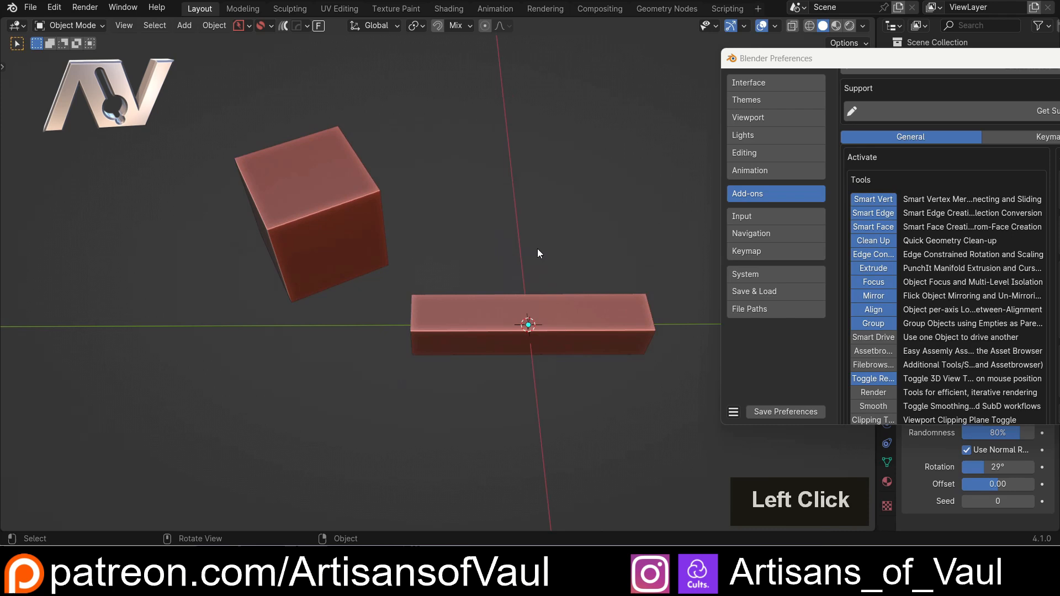
Align the bar's location and rotation to the rotated cube as the active object with MACHIN3 Align
middle_click_drag(476, 299, 489, 270)
left_click(476, 310)
left_click(360, 226, "shift")
middle_click_drag(457, 214, 478, 232)
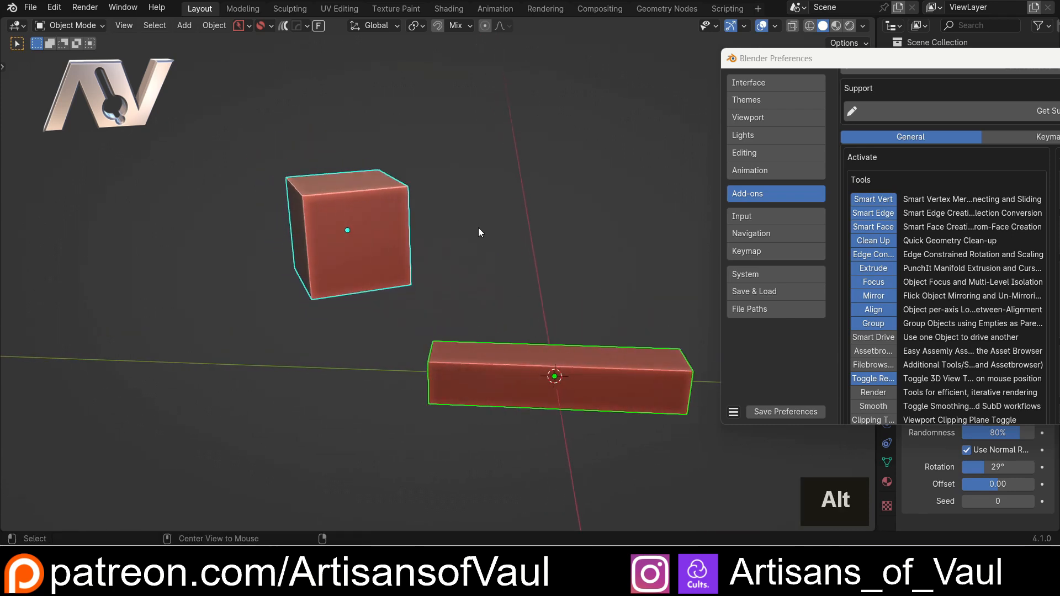
key("alt+a")
middle_click_drag(335, 265, 389, 281)
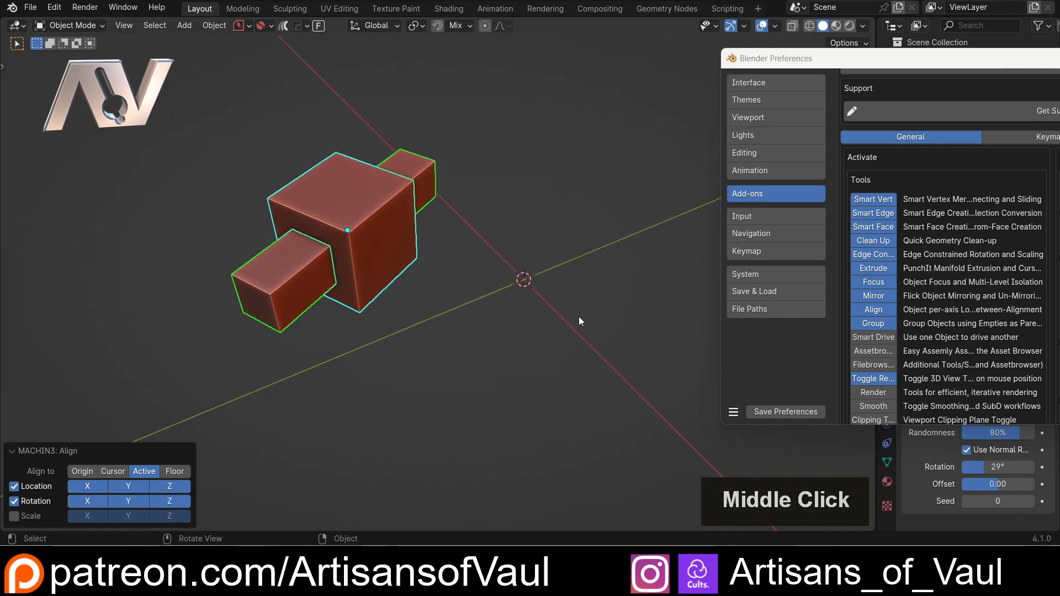
middle_click_drag(363, 367, 326, 365)
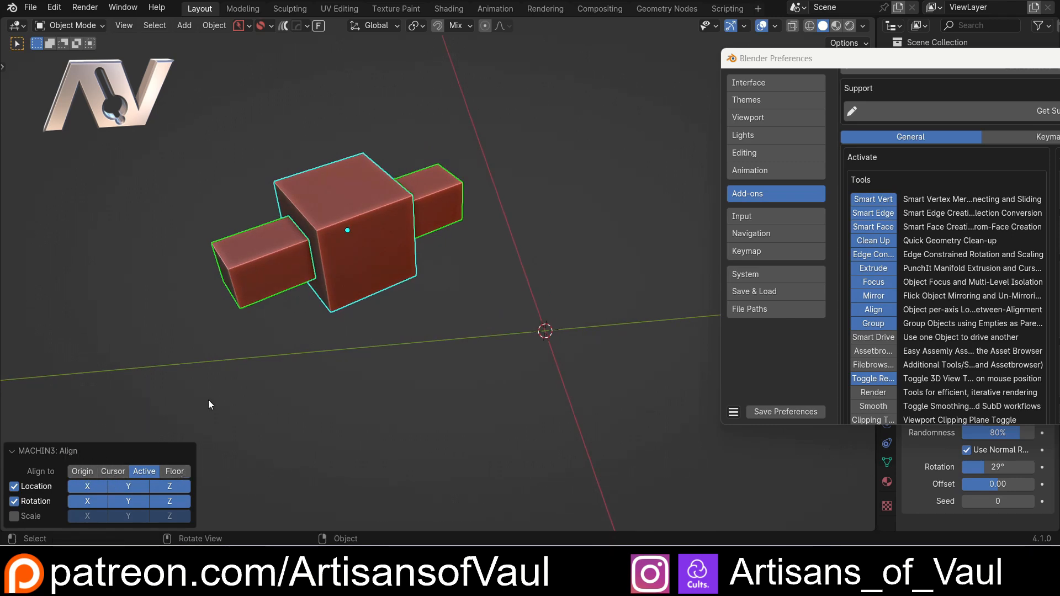
Try the alignment with the X and Y location axes off and switch both back on
mouse_move(415, 310)
middle_mouse_down()
mouse_move(419, 289)
mouse_move(411, 298)
middle_mouse_up()
left_click(89, 489)
left_click(128, 488)
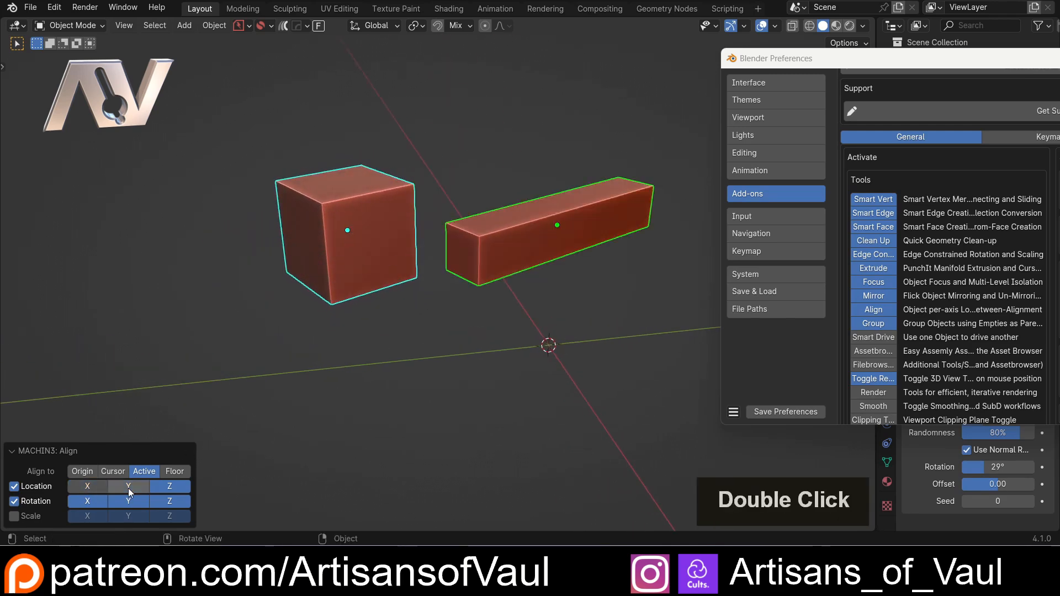
middle_click_drag(534, 310, 552, 334)
left_click_drag(128, 486, 92, 488)
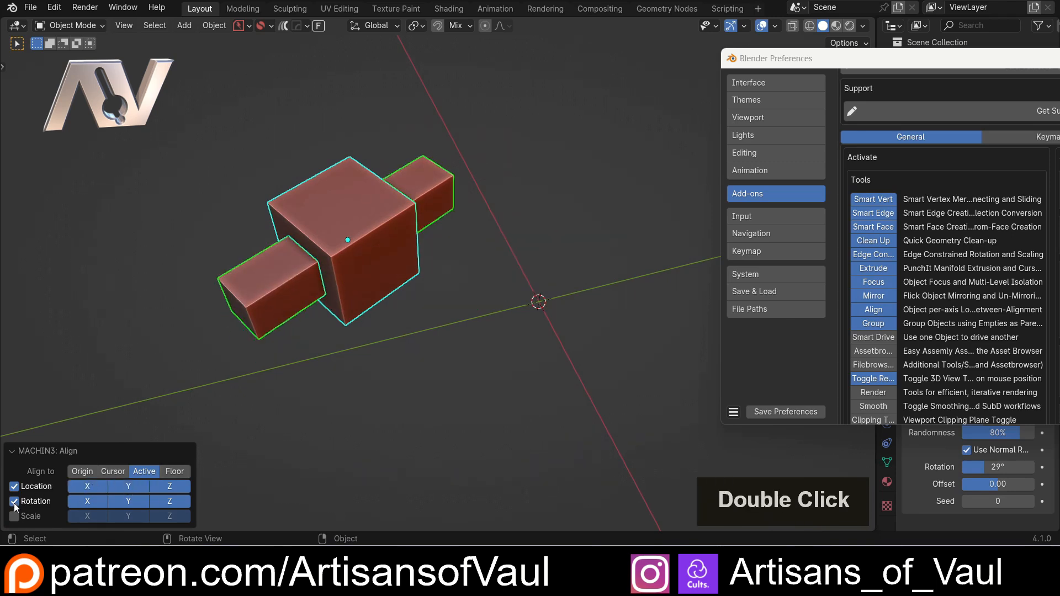
Try the alignment without rotation and without location, re-enabling each option after its test
left_click(15, 501)
left_click(14, 502)
left_click(14, 486)
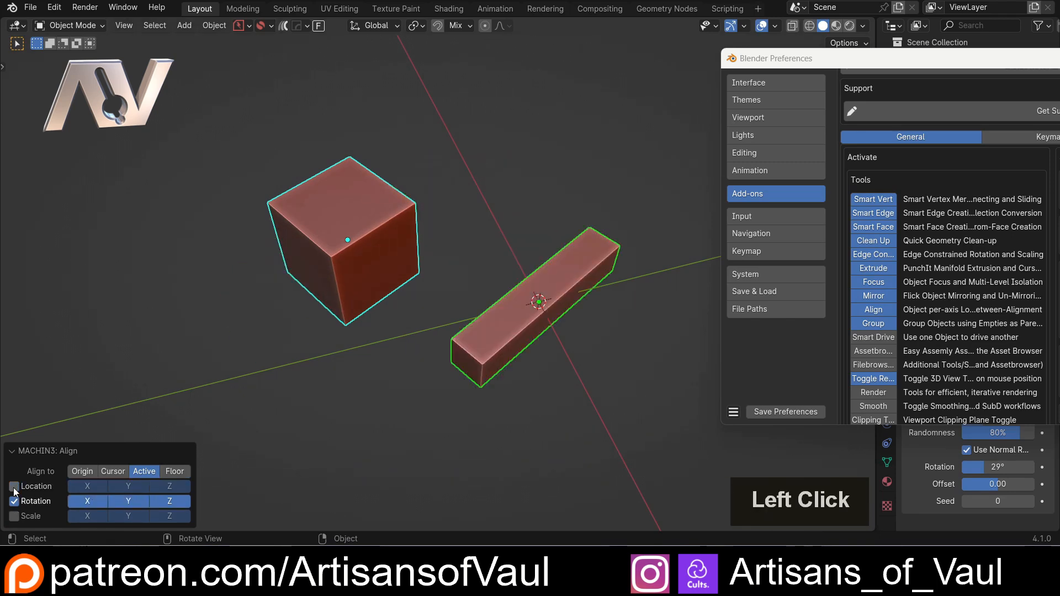
left_click(14, 486)
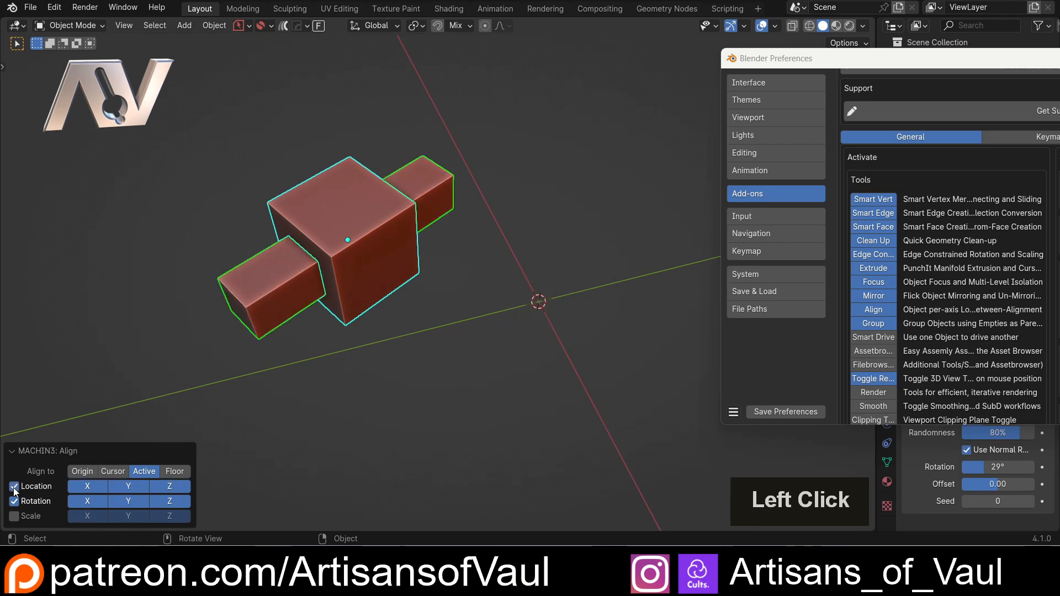
Delete the aligned cube and bar
left_click(475, 395)
middle_click_drag(476, 395, 383, 340)
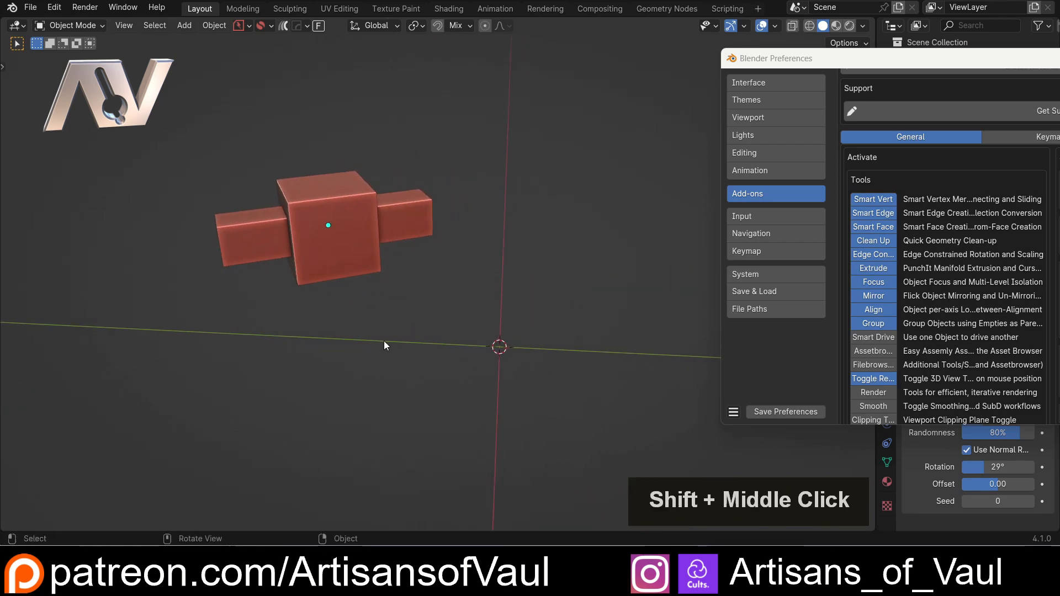
left_click_drag(170, 114, 441, 336)
key("Delete")
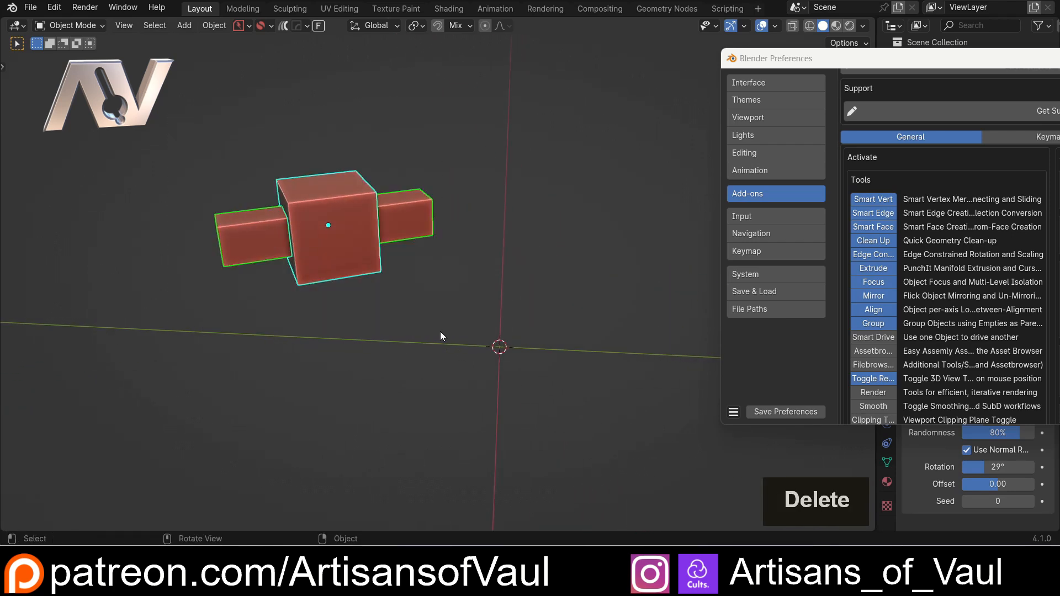
middle_click_drag(440, 335, 455, 246, "shift")
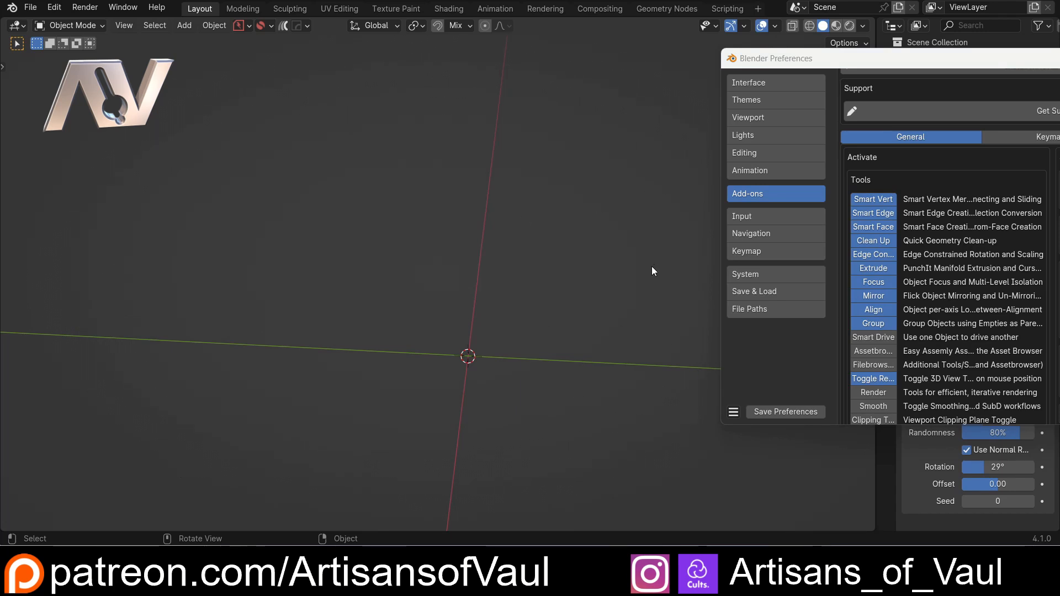
Show the viewport toolbar and minimise the Preferences window
scroll(910, 300, "down", 2)
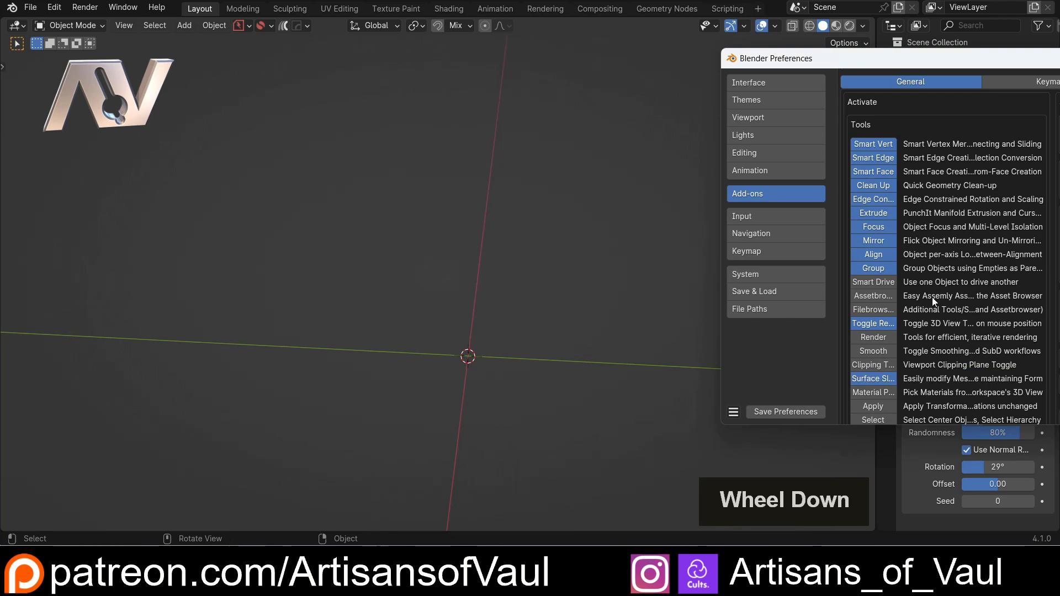
scroll(932, 297, "down", 2)
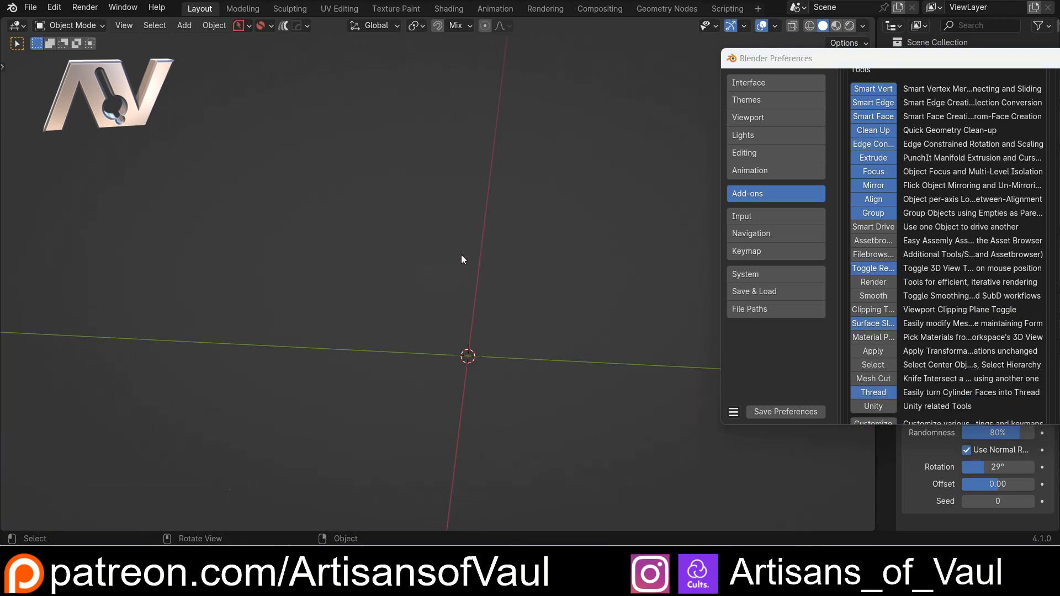
key("t")
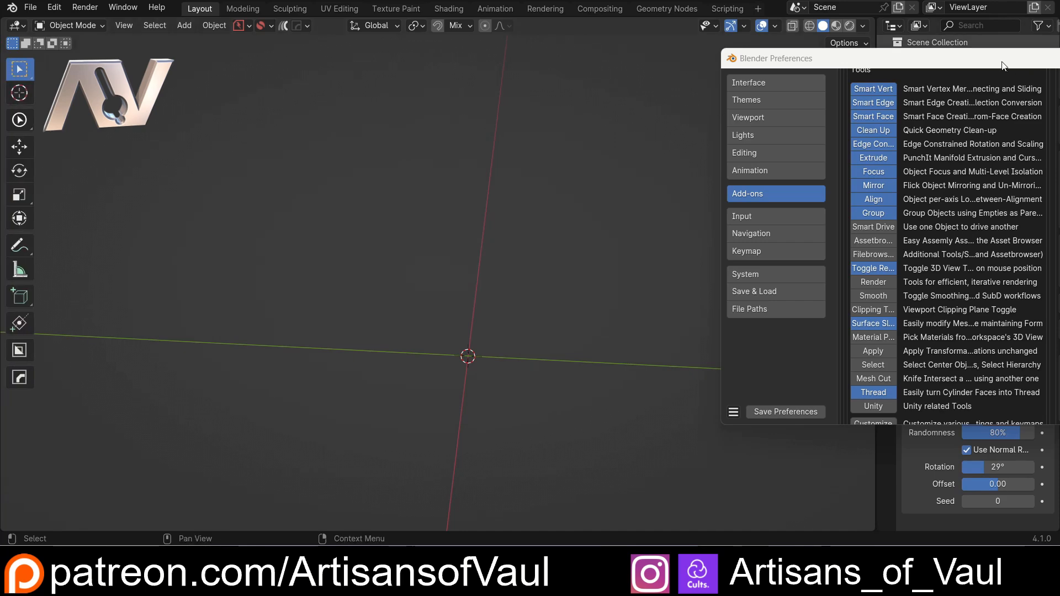
left_click_drag(1003, 62, 696, 87)
left_click(885, 86)
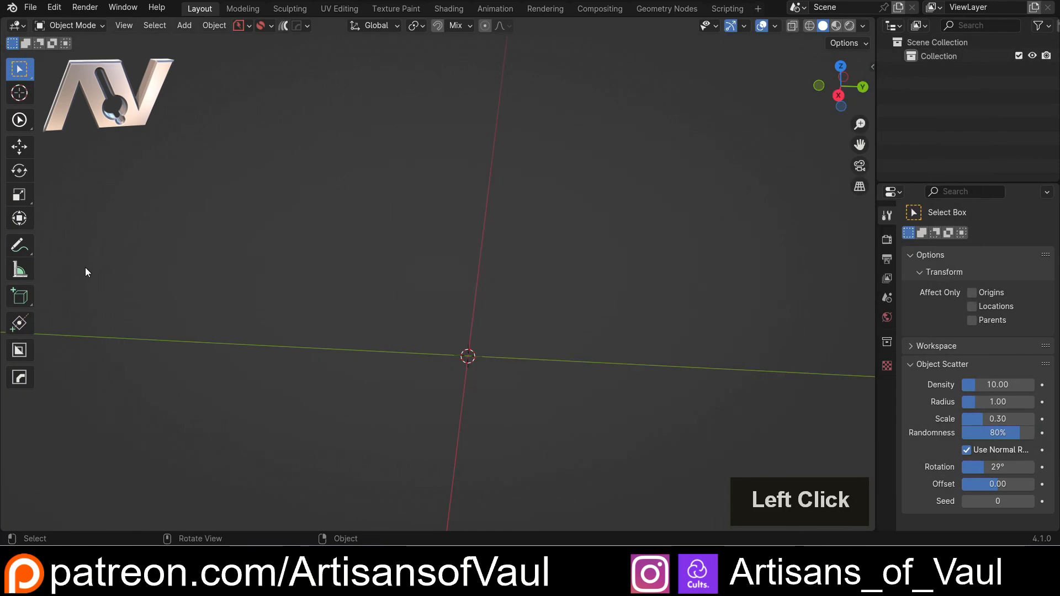
Show and hide the sidebar and the toolbar several times with Toggle Region
key("n")
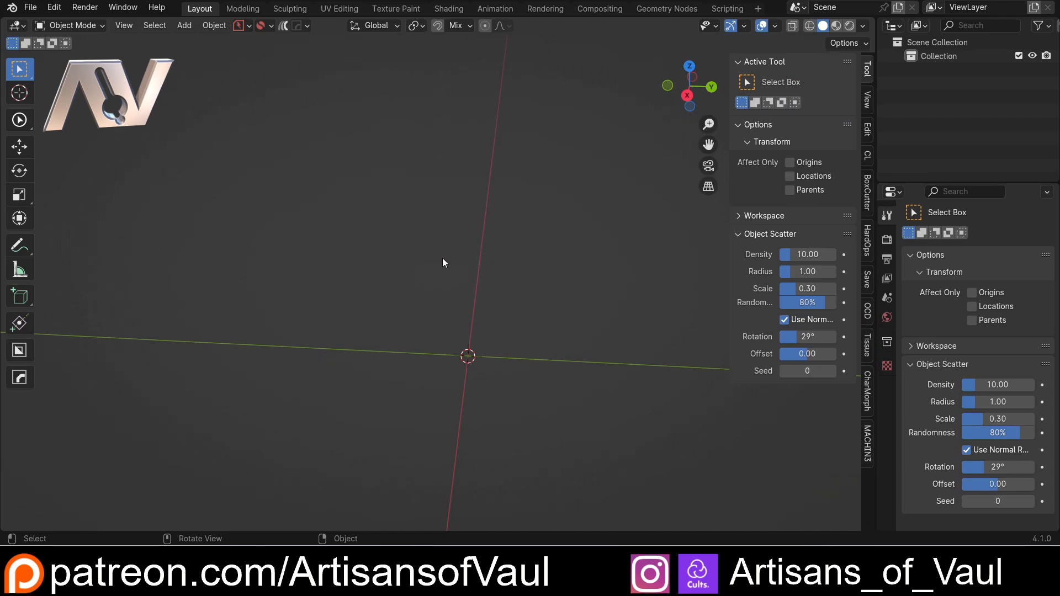
key("n")
key("t")
key("t")
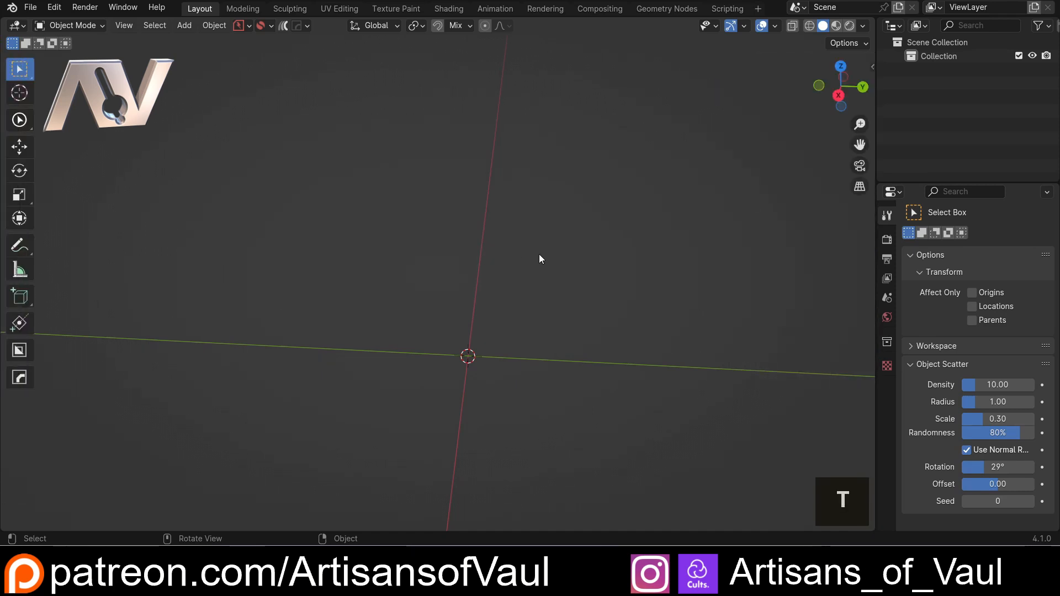
key("n")
key("t")
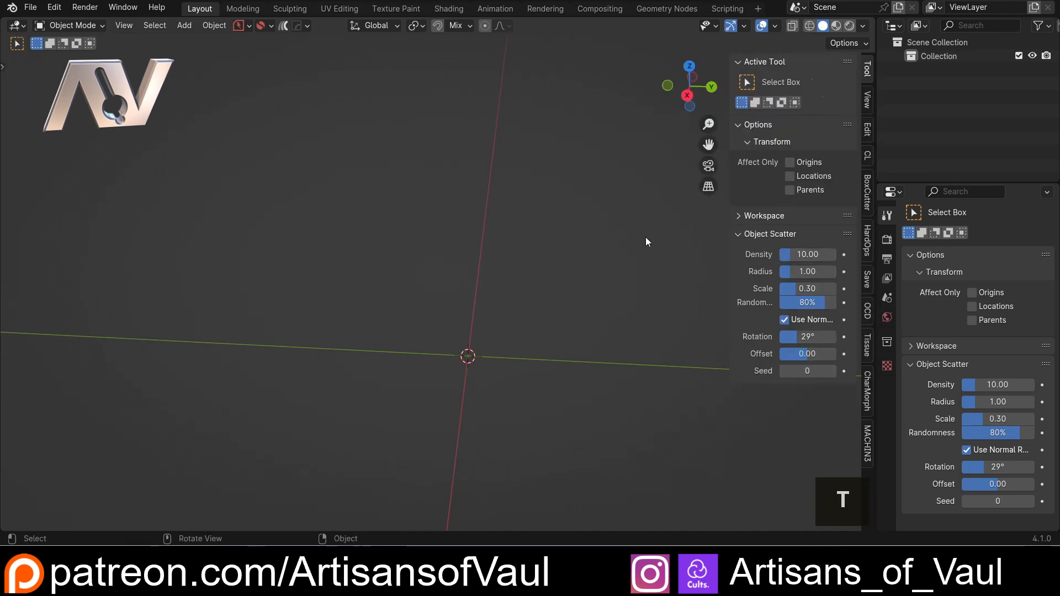
key("n")
key("t")
key("n")
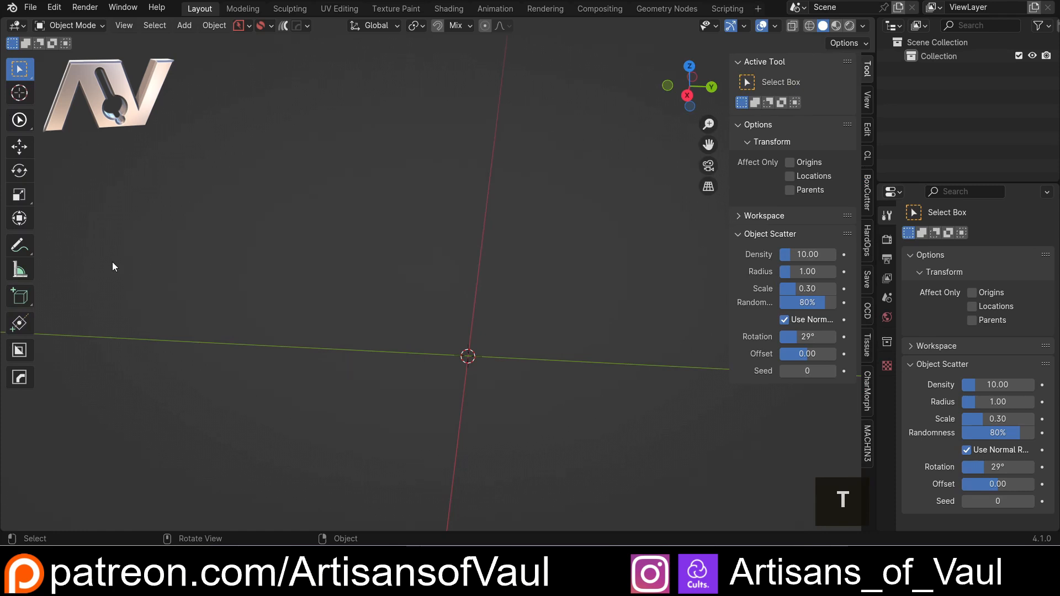
key("t")
key("n")
key("t")
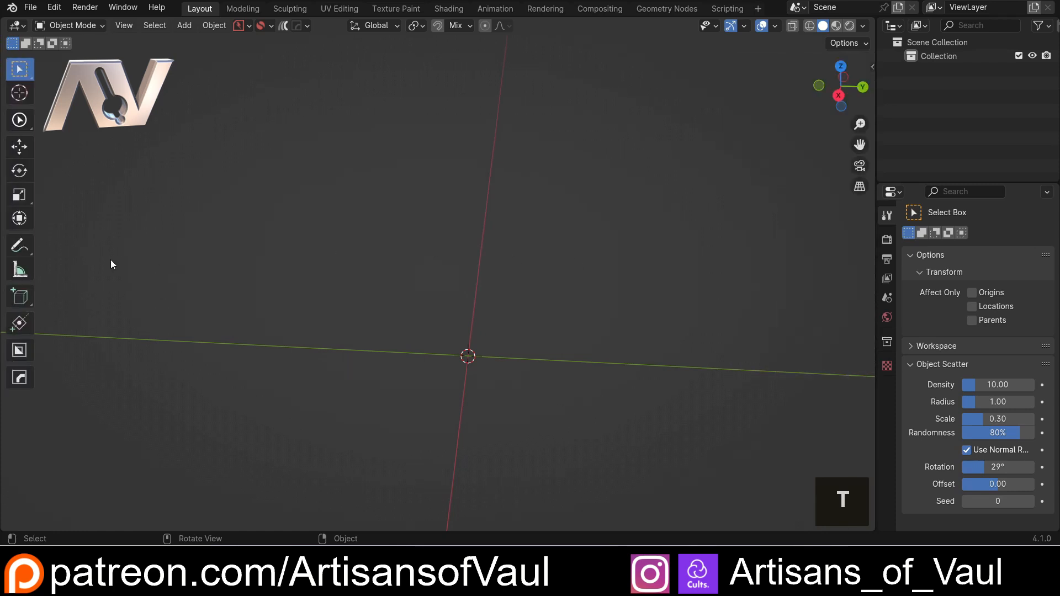
Show and hide the asset browser below the viewport, and close the toolbar and sidebar
key("n")
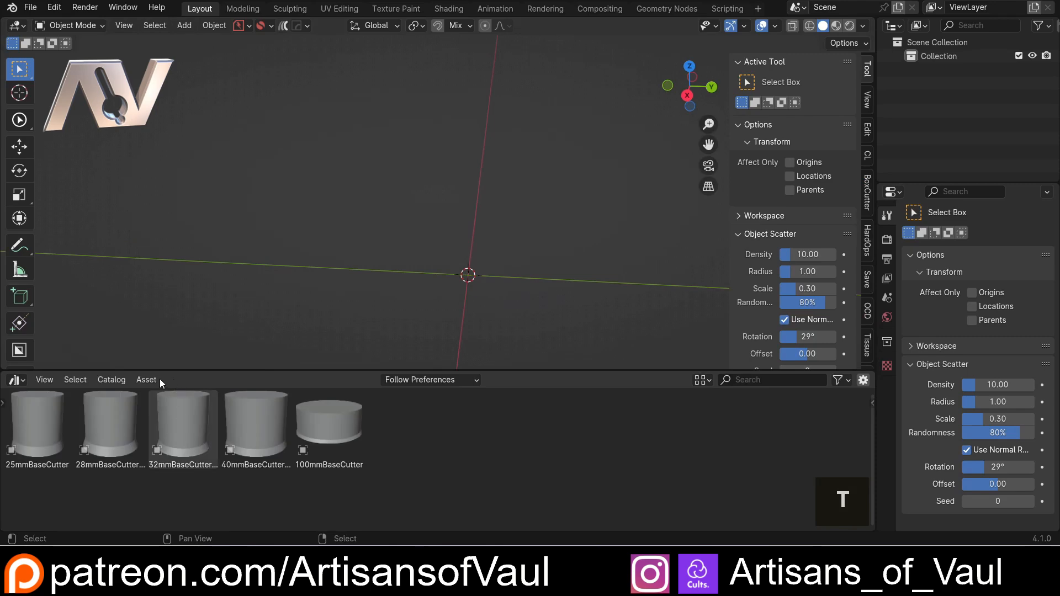
key("t")
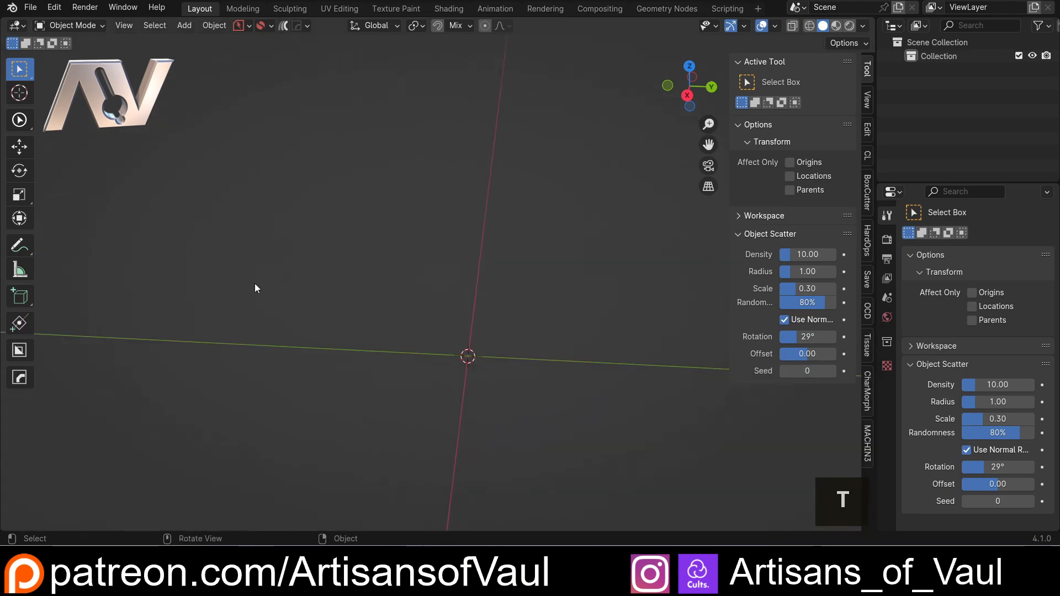
key("t")
key("t")
key("t")
key("n")
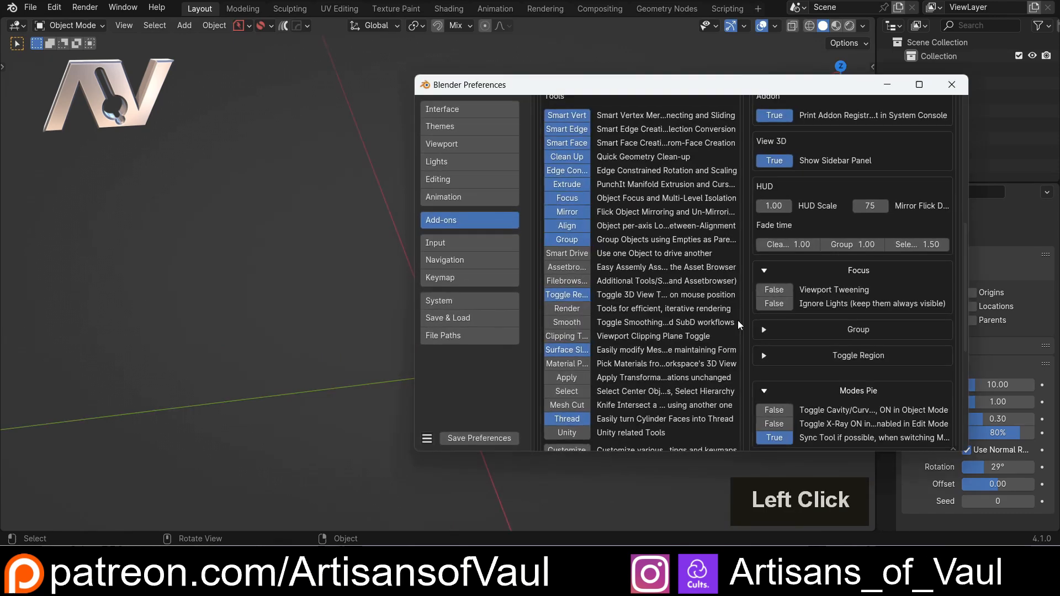
Move the Preferences window aside, add a Quad Sphere and scale it up to about 3.05
left_click_drag(703, 87, 1008, 92)
key("shift+a")
mouse_move(372, 267)
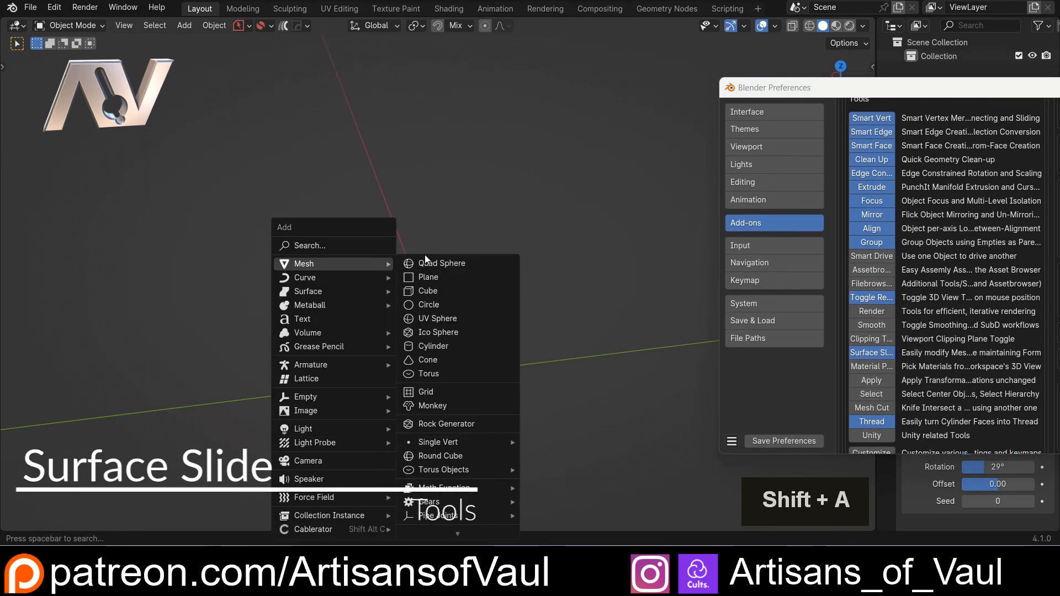
left_click(449, 261)
key("s")
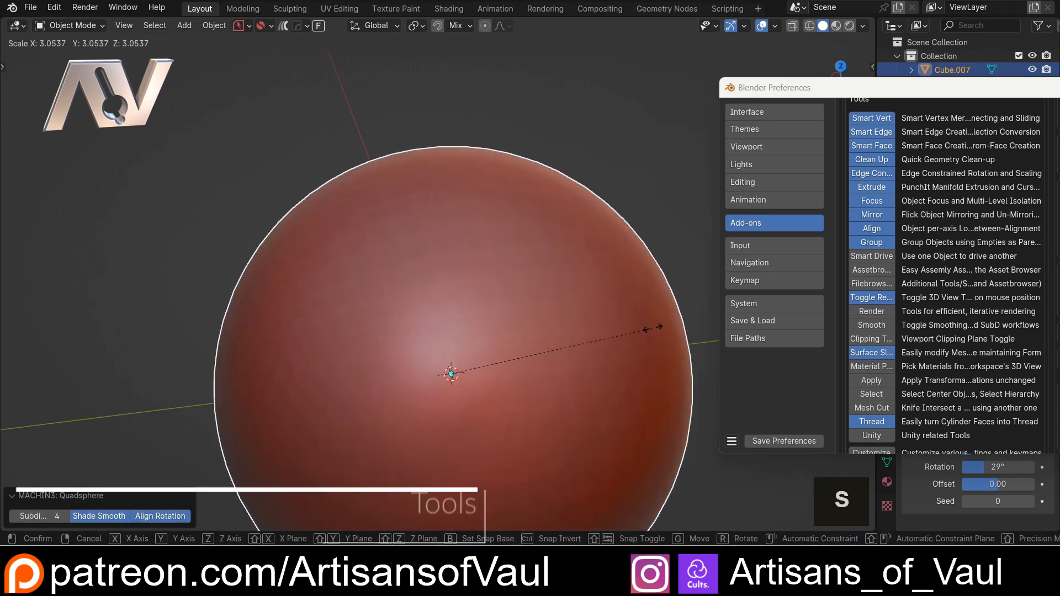
middle_click(494, 303)
Enter Edit Mode on the sphere and select a single vertex on its surface
key("Tab")
left_click(371, 280)
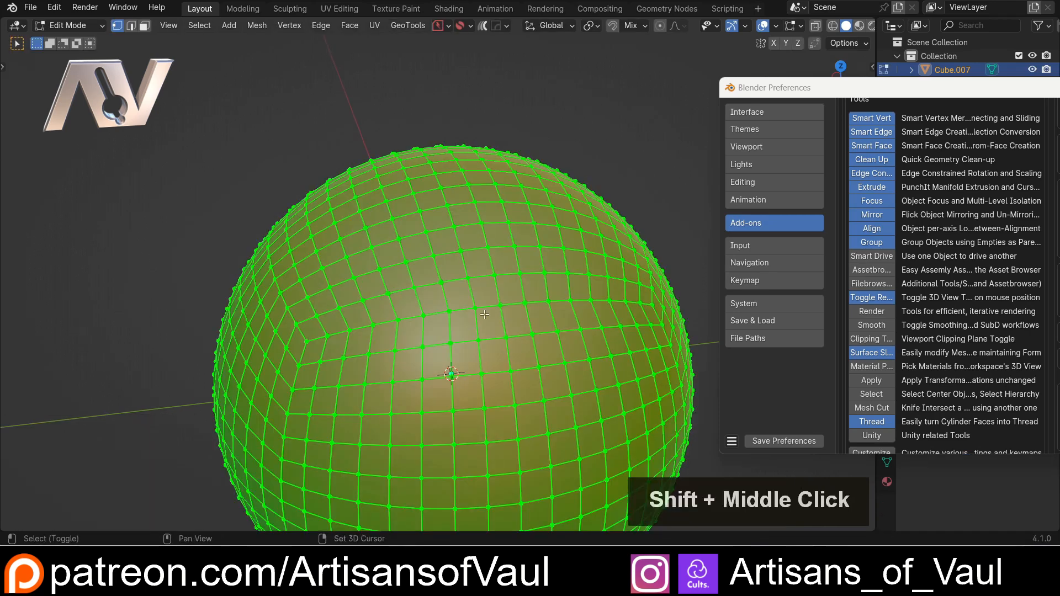
scroll(453, 250, "up", 1)
middle_click_drag(463, 288, 364, 283, "shift")
left_click(494, 242)
scroll(612, 326, "up", 2)
Try a free move of the selected vertex off the sphere's curvature and undo it
key("g")
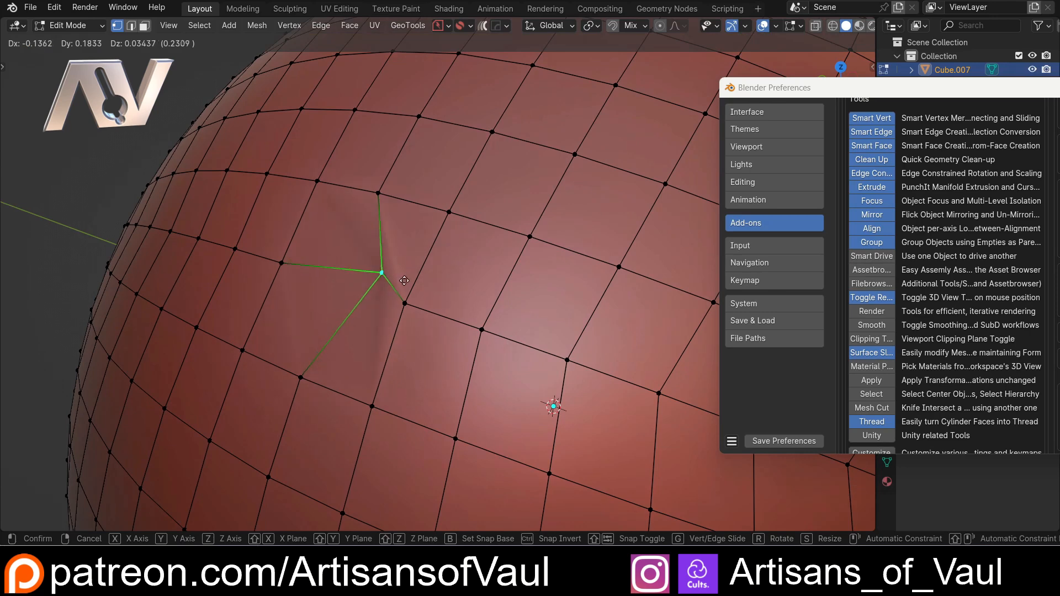
left_click(386, 237)
middle_click_drag(386, 238, 408, 316)
key("ctrl+z")
Try sliding the sphere's selected vertex along its edge with Vertex Slide, and undo the slide
scroll(420, 260, "up", 2)
left_click(407, 317)
key("g")
key("g")
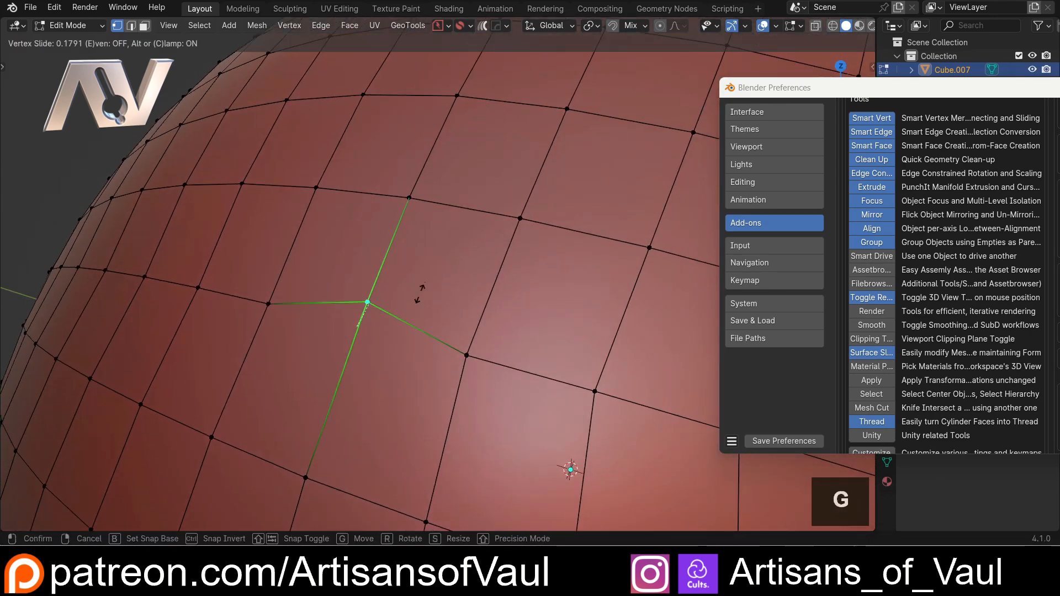
left_click(399, 238)
middle_click_drag(398, 239, 353, 335)
key("ctrl+z")
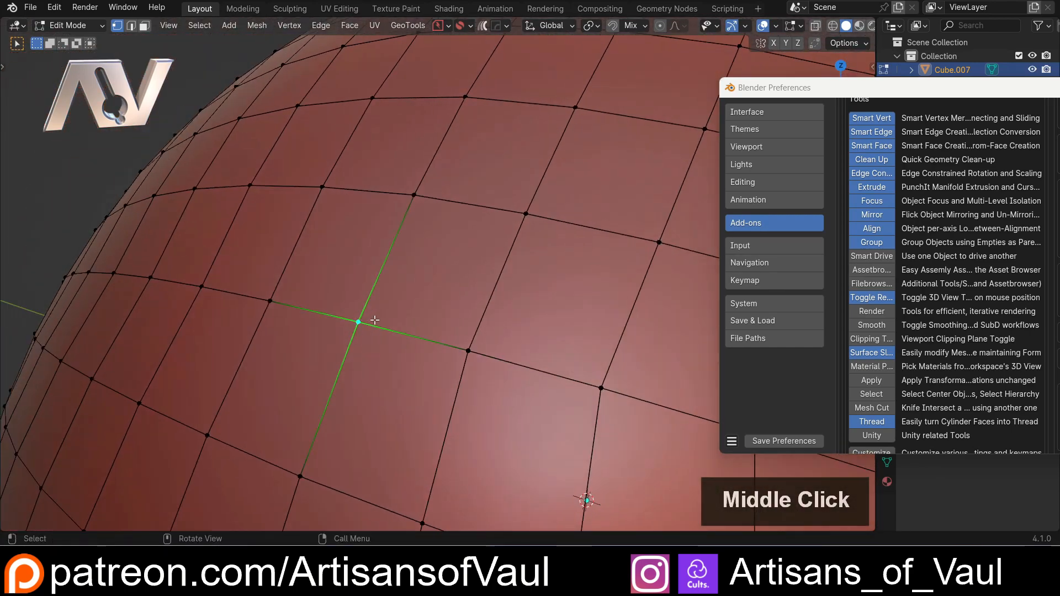
Start a Surface Slide session on the sphere mesh with its single vertex still selected
middle_click_drag(464, 271, 436, 297)
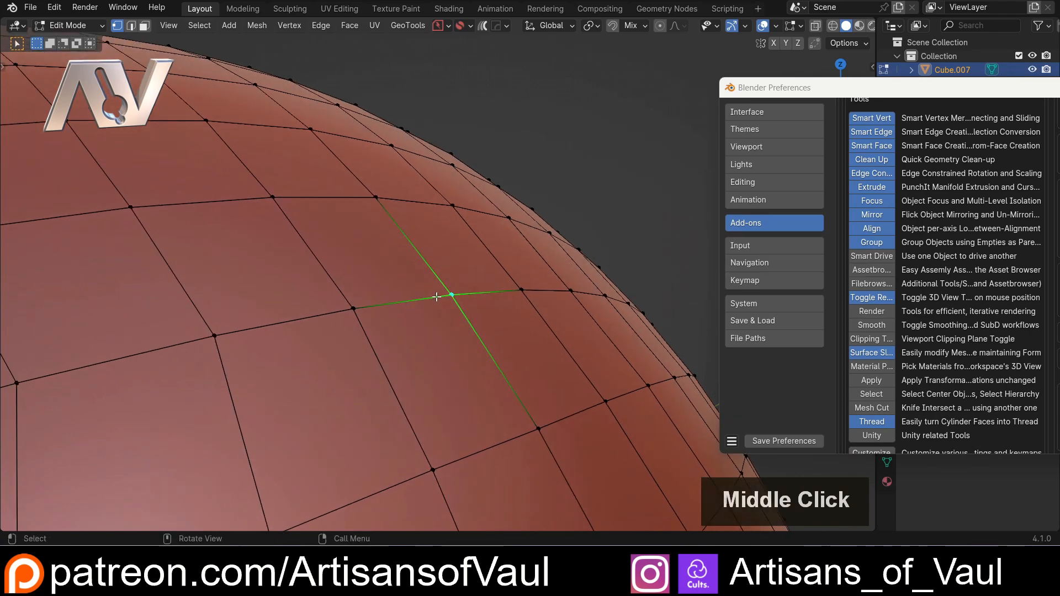
scroll(451, 221, "down", 3)
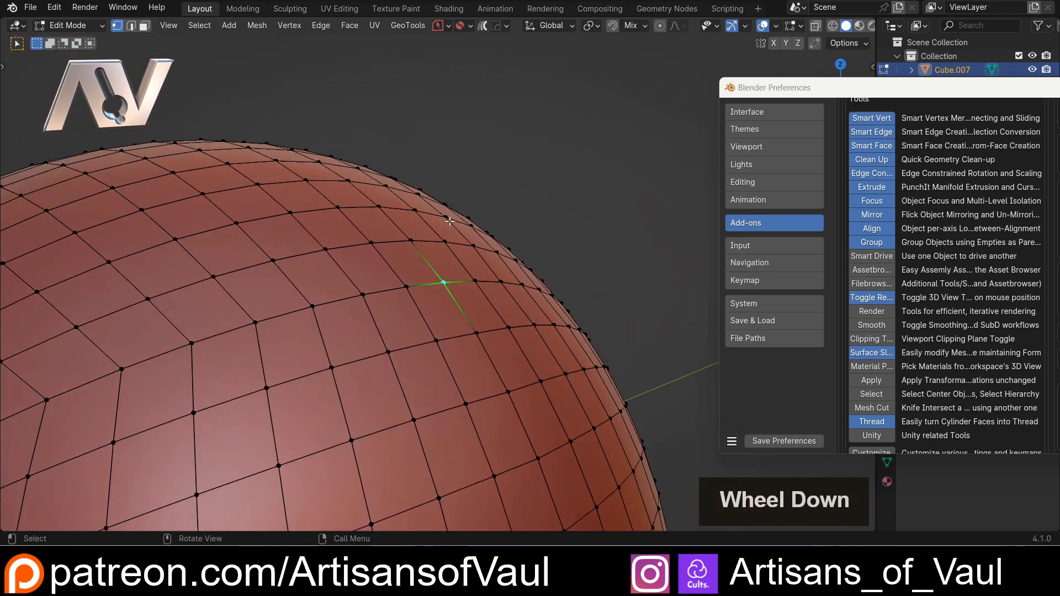
middle_click_drag(452, 223, 398, 269)
scroll(444, 285, "up", 5)
scroll(412, 267, "down", 2)
scroll(412, 267, "up", 2)
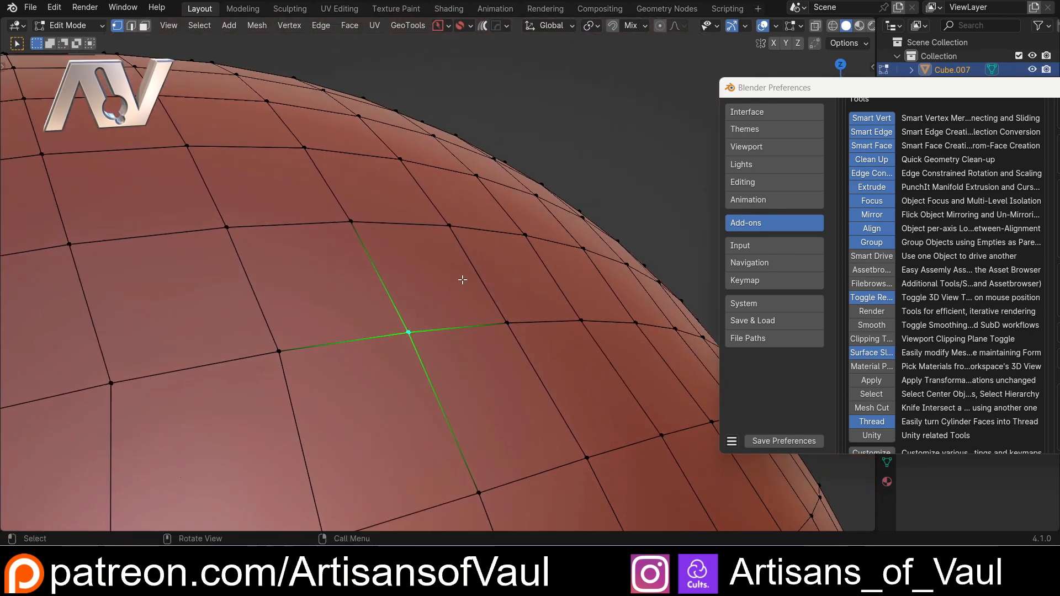
key("Tab")
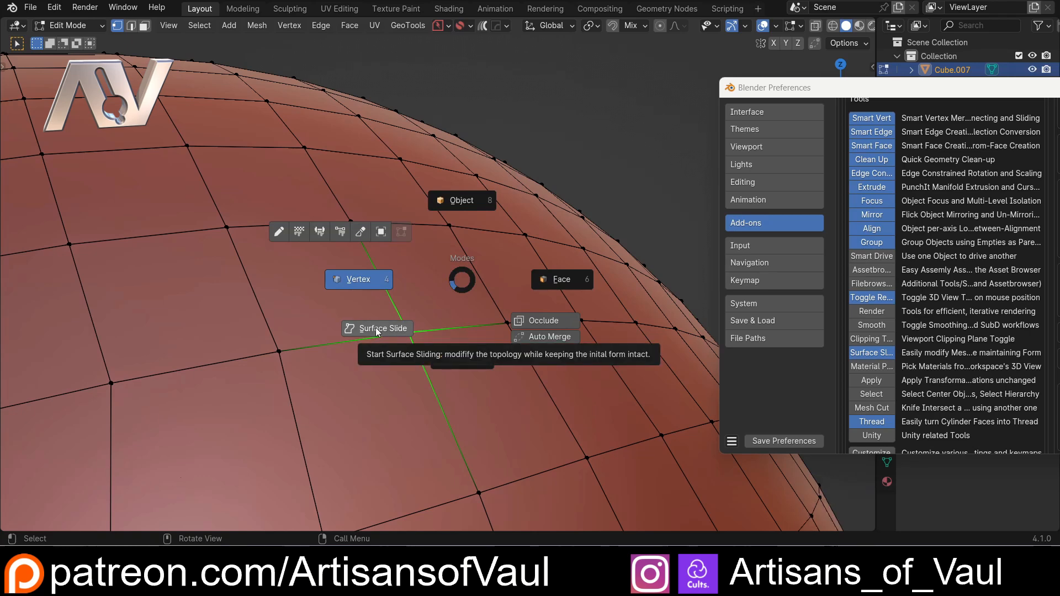
left_click(375, 328)
middle_click_drag(386, 341, 414, 326)
Move the selected vertex three times across the sphere's surface under Surface Slide, the last time by about 0.66
key("g")
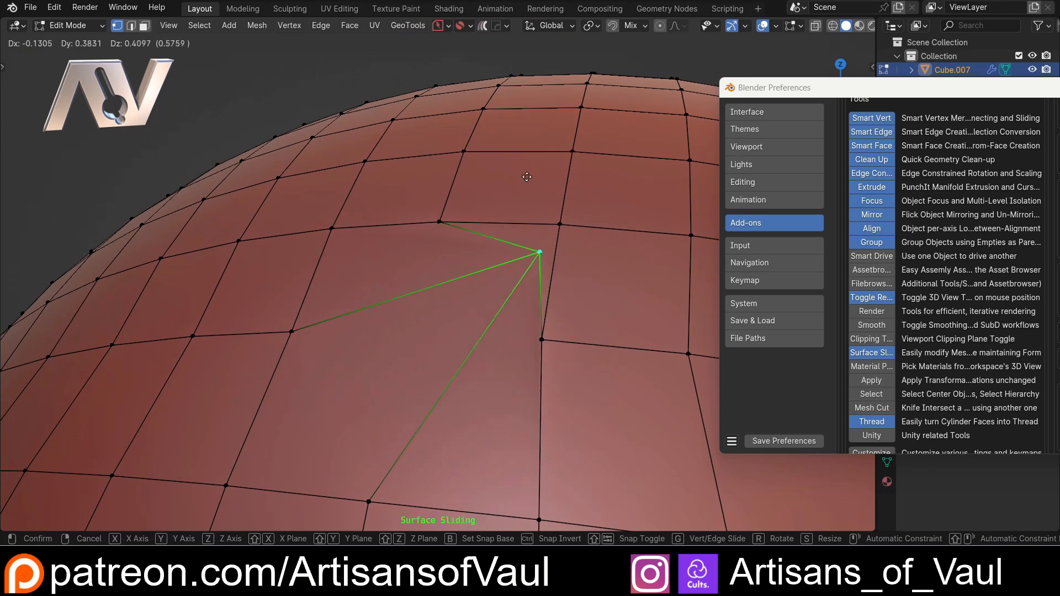
left_click(499, 175)
middle_click_drag(499, 175, 331, 276)
key("g")
left_click(241, 303)
key("g")
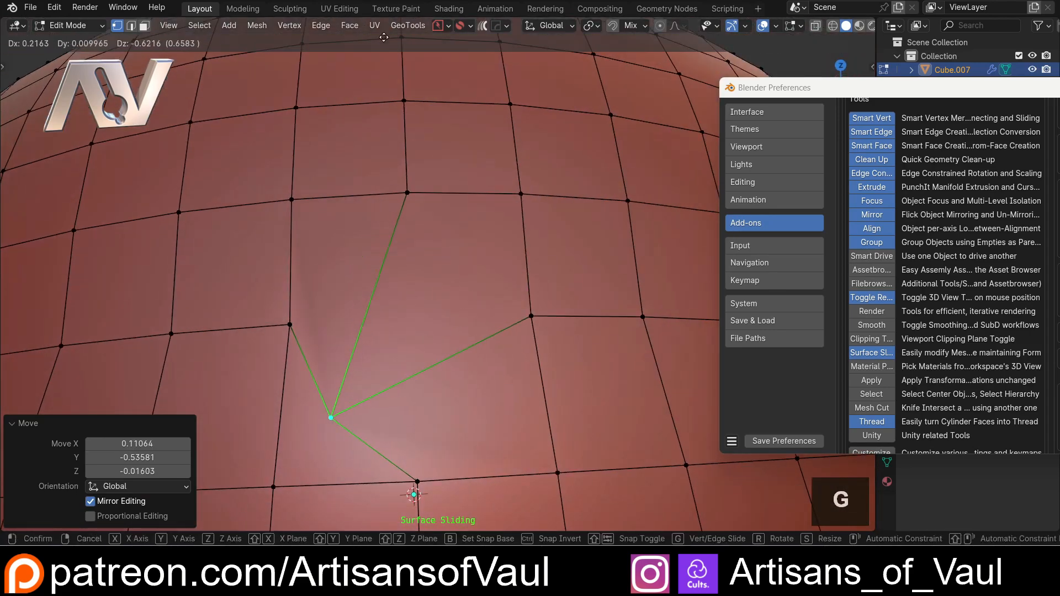
left_click(476, 285)
scroll(386, 322, "down", 2)
Finish the Surface Slide session on the sphere
key("Tab")
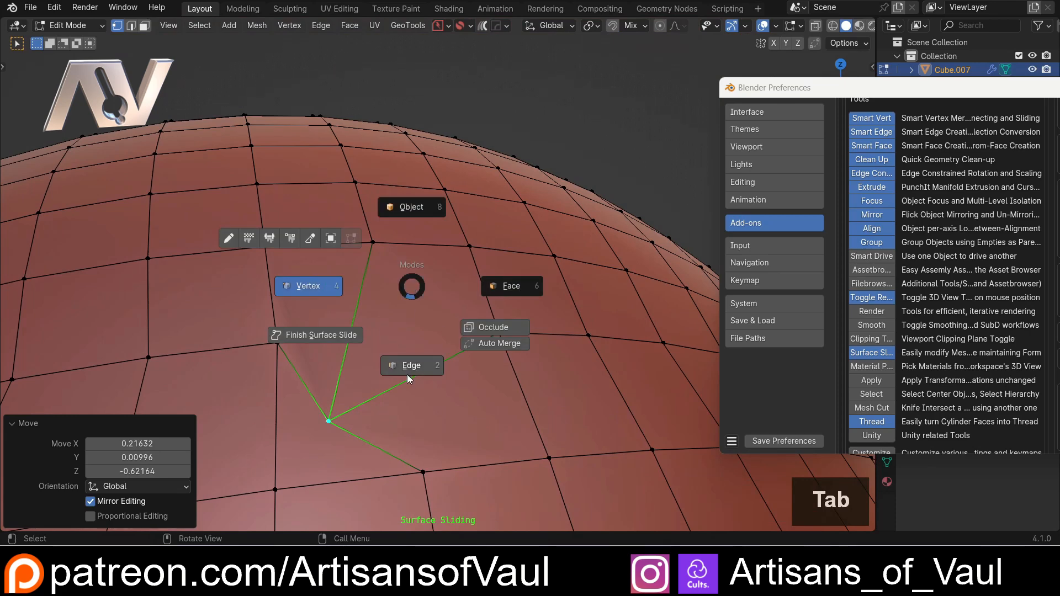
left_click(312, 334)
middle_click_drag(364, 367, 359, 335)
scroll(462, 309, "down", 2)
scroll(359, 335, "down", 2)
Return to Object Mode and delete the sphere
key("Tab")
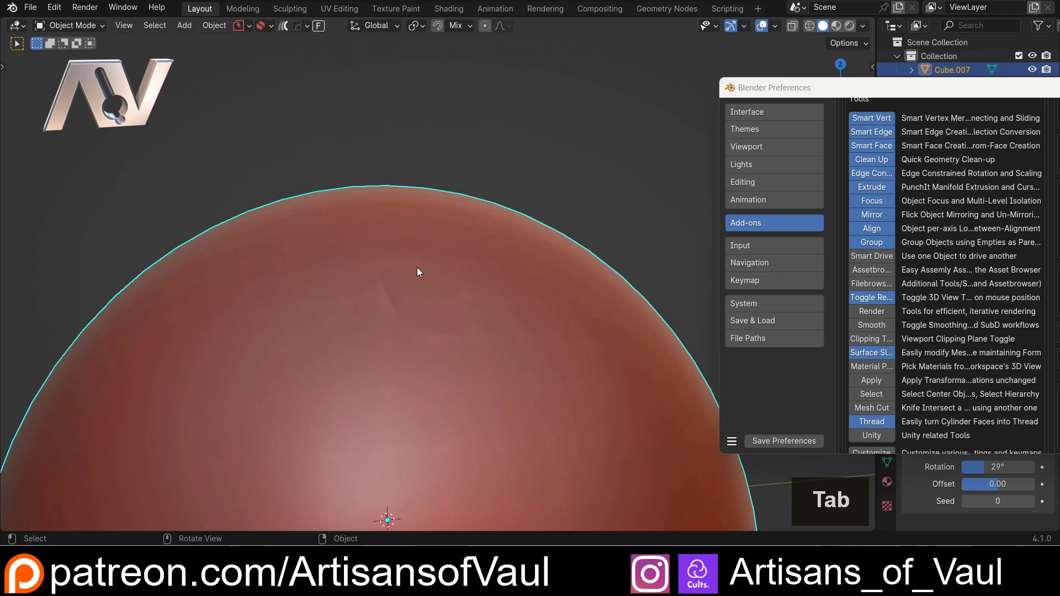
key("Delete")
scroll(914, 352, "down", 3)
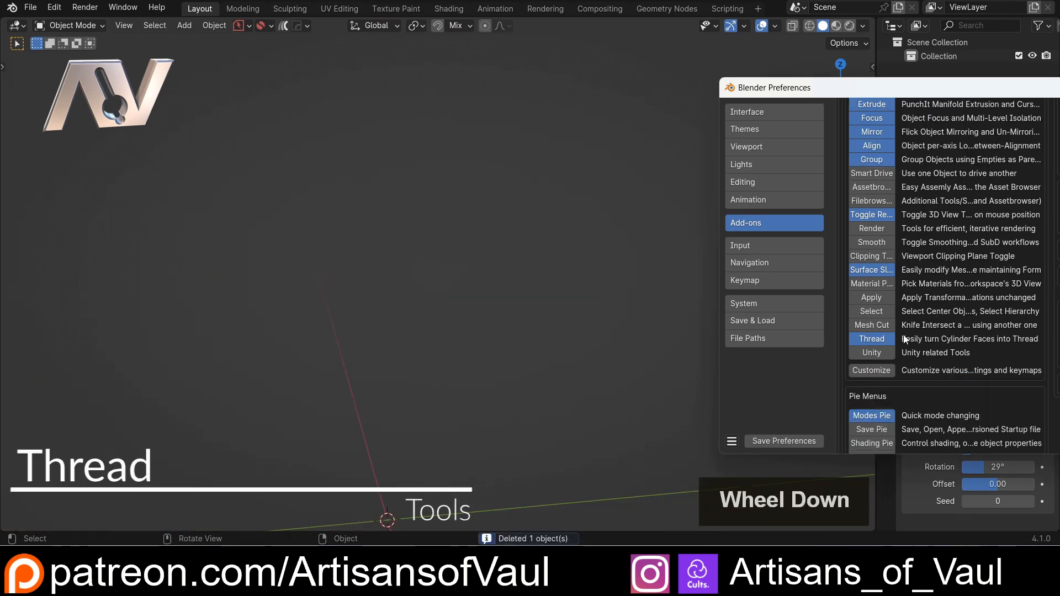
Add a mesh cylinder with 32 vertices, a radius of 1 and a depth of 2
middle_click_drag(495, 297, 411, 246, "shift")
key("shift+a")
mouse_move(410, 246)
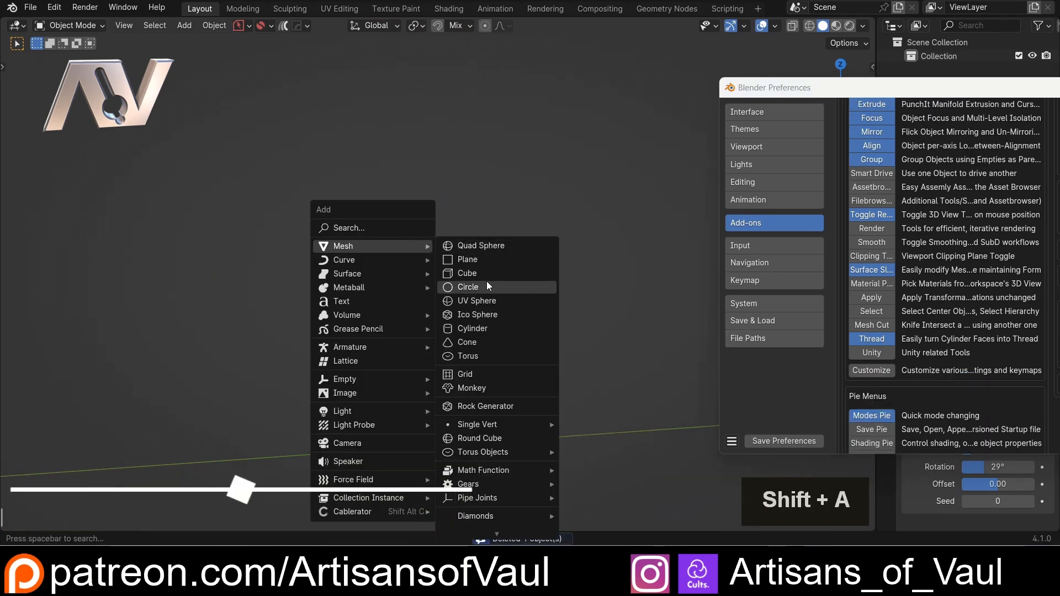
left_click(478, 328)
middle_click_drag(478, 328, 428, 309)
scroll(425, 366, "up", 4)
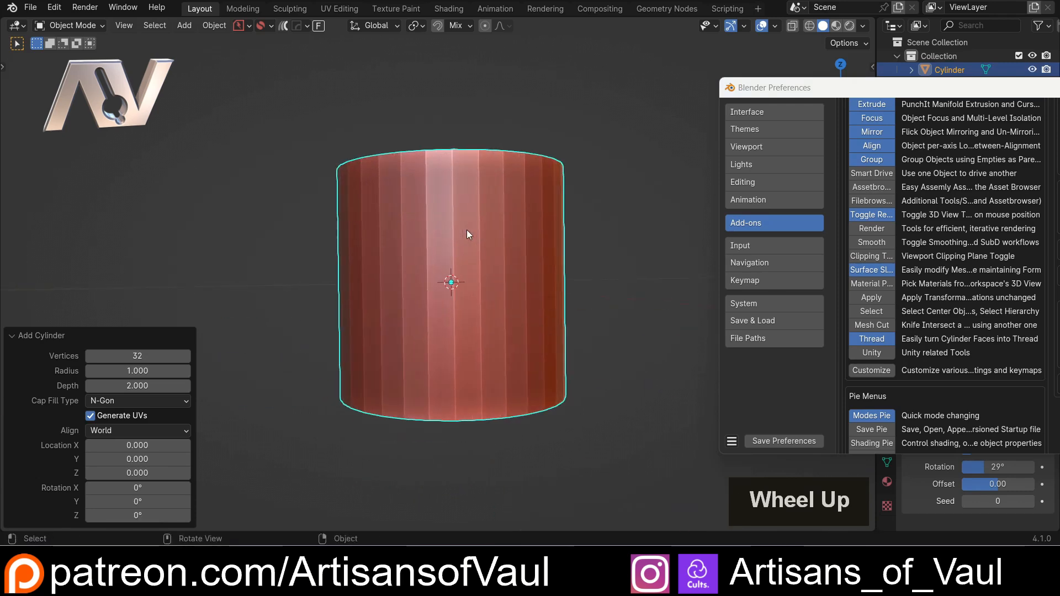
Enter Edit Mode on the cylinder and add one loop cut centred halfway up its side
key("Tab")
key("ctrl+r")
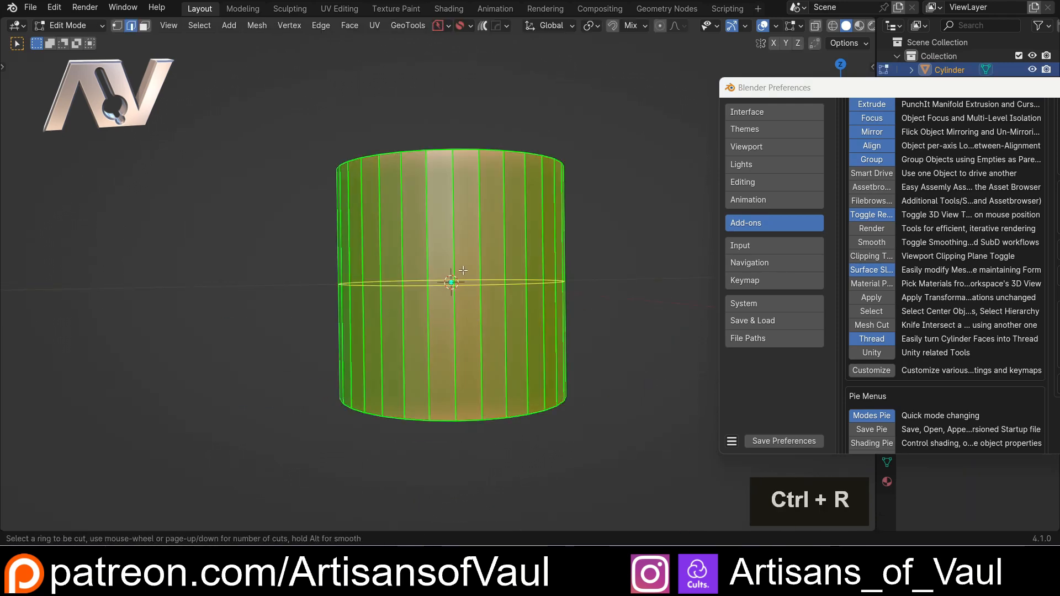
left_click(461, 272)
key("Escape")
middle_click_drag(458, 274, 426, 291)
In face selection, select the ring of side faces above the loop cut and apply MACHIN3tools' Add Thread
key("Tab")
left_click(524, 273)
left_click(473, 258, "alt")
right_click(534, 221)
mouse_move(549, 187)
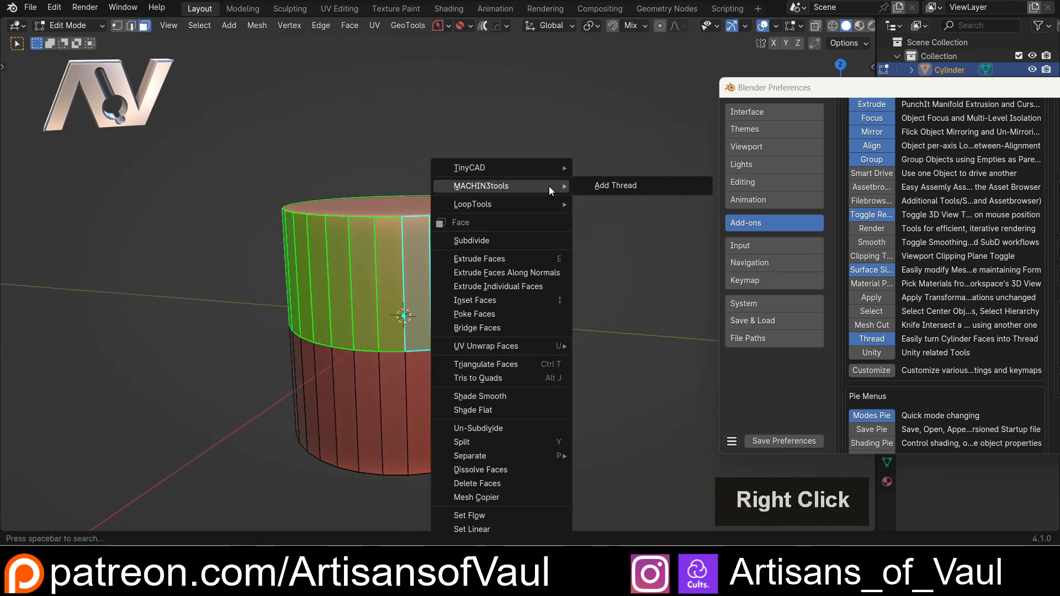
left_click(617, 185)
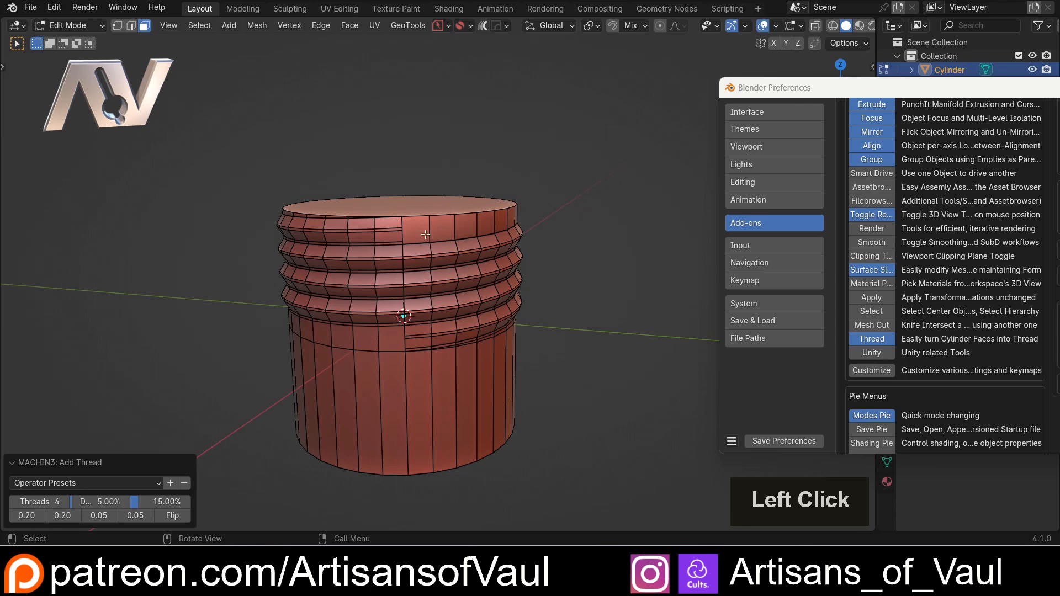
Set the thread count to 3 and the depth to 21.36%
middle_click_drag(426, 234, 561, 226)
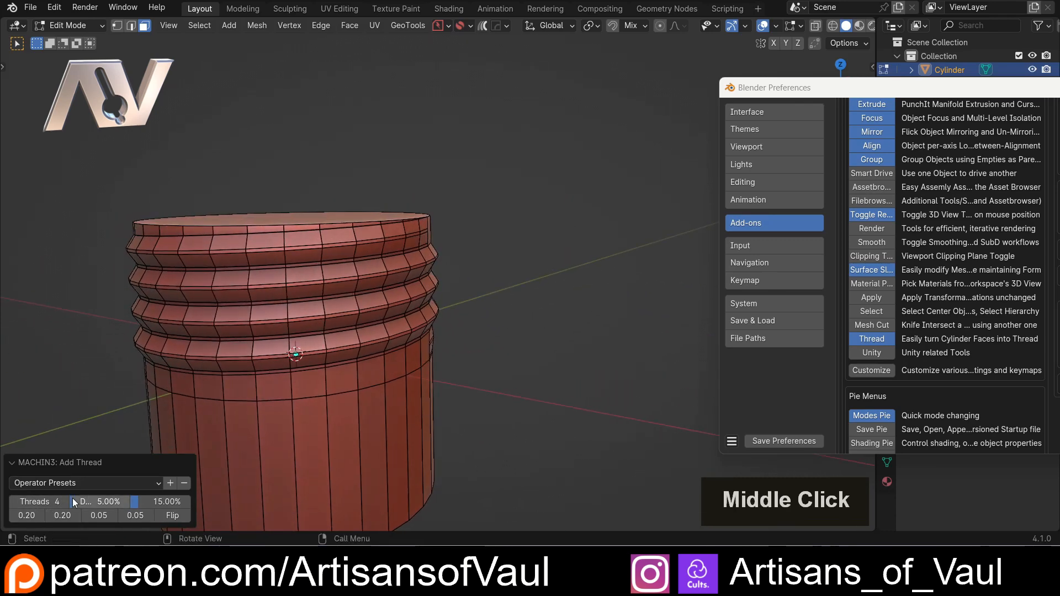
mouse_move(50, 503)
left_mouse_down()
mouse_move(157, 503)
mouse_move(50, 503)
left_mouse_up()
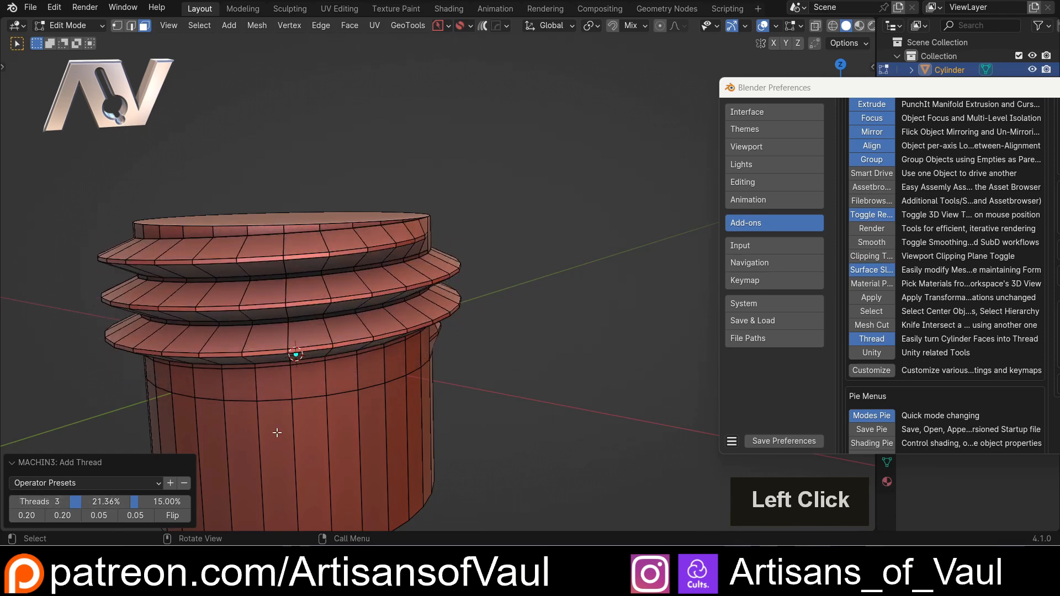
middle_click_drag(277, 432, 212, 483)
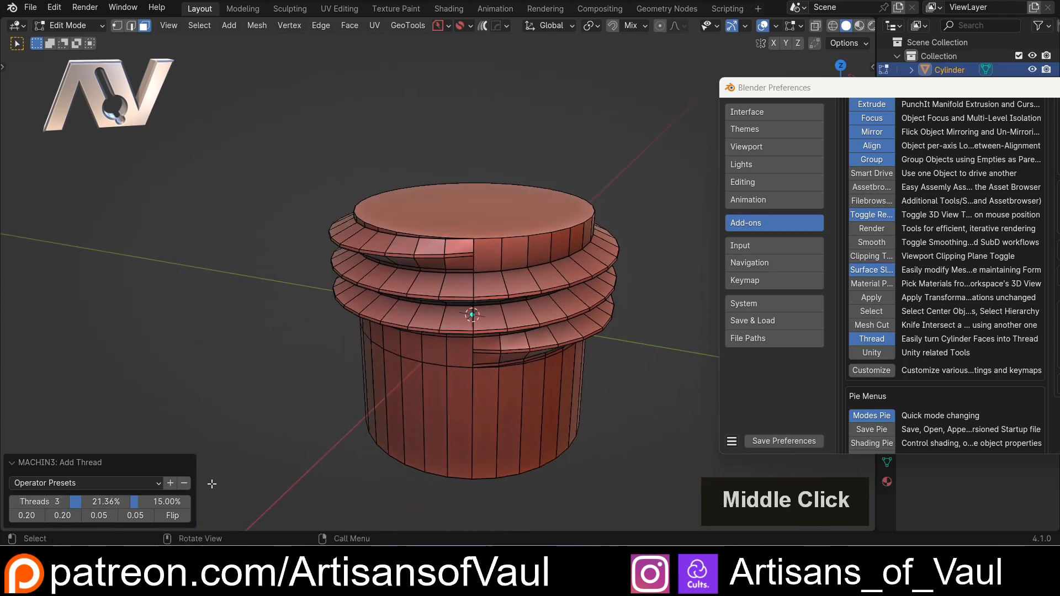
middle_click_drag(600, 265, 351, 332, "shift")
middle_click_drag(350, 331, 433, 311)
Leave Edit Mode and delete the threaded cylinder
key("Tab")
middle_click_drag(419, 263, 323, 290)
key("Delete")
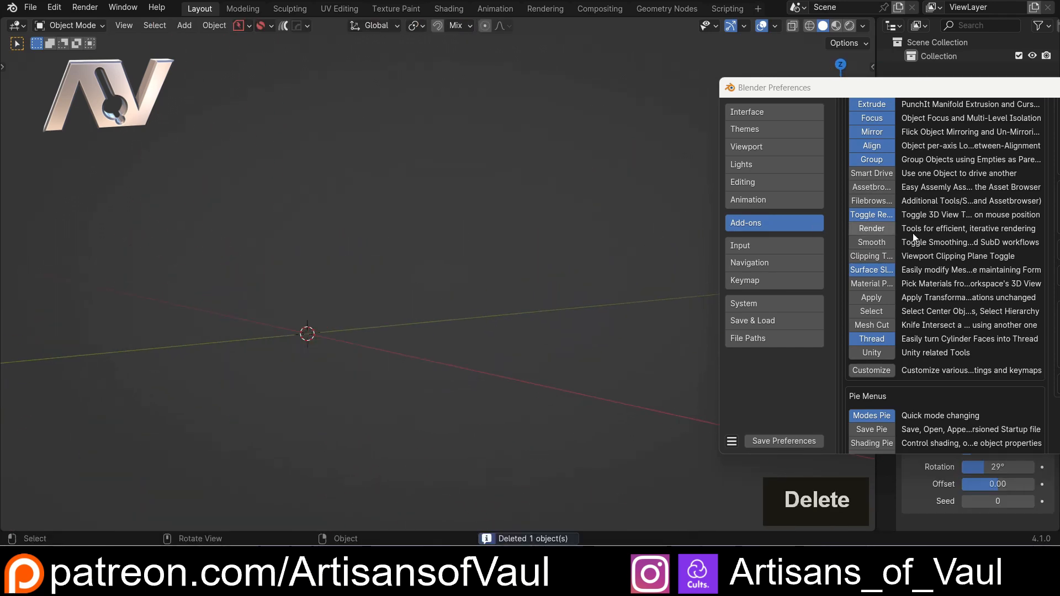
Enable the Mesh Cut tool in the MACHIN3tools add-on preferences
scroll(915, 240, "down", 5)
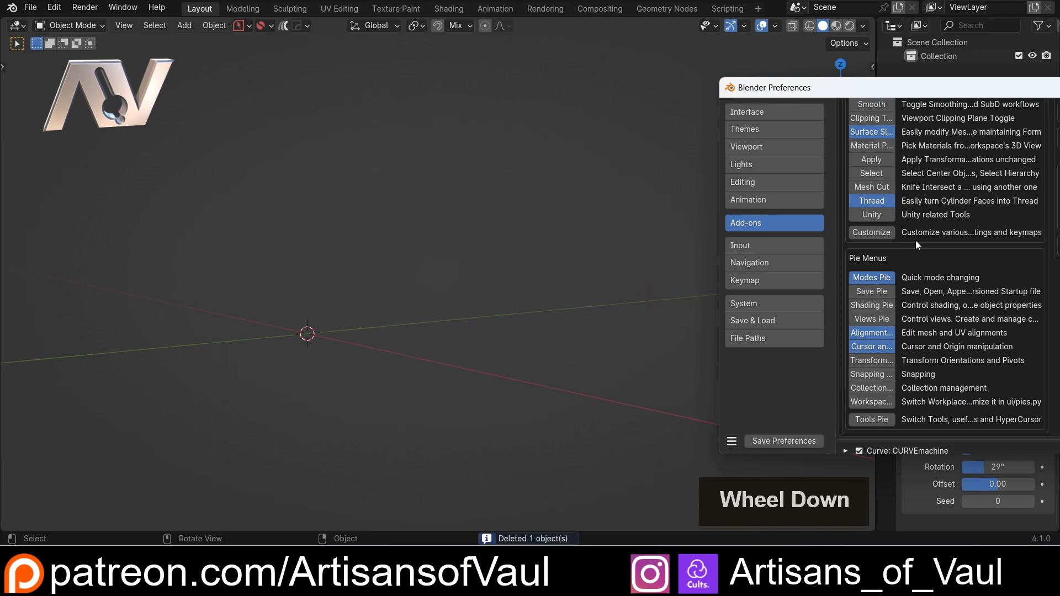
scroll(915, 240, "up", 6)
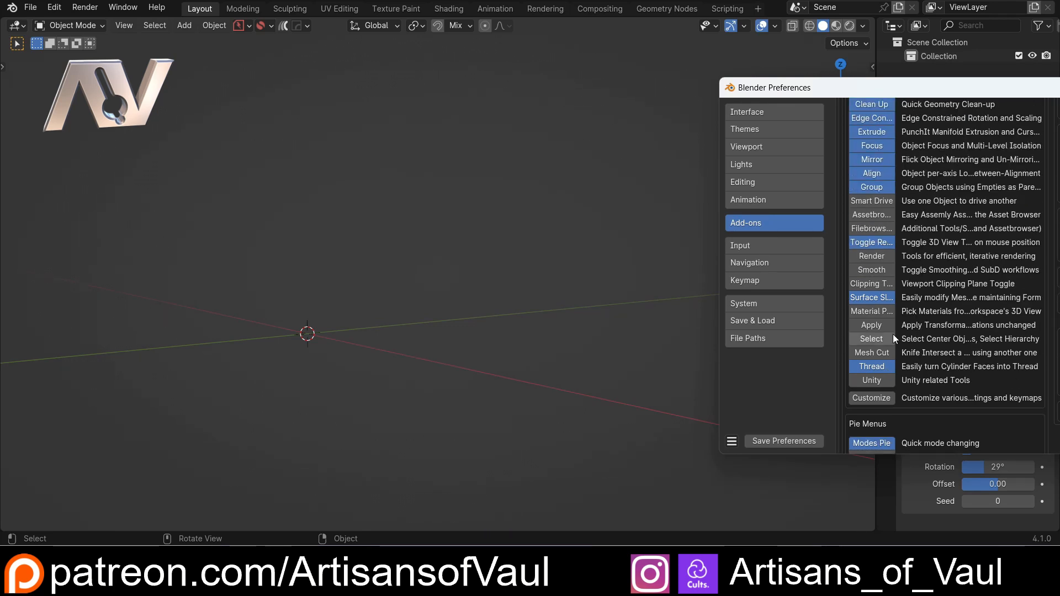
left_click(878, 356)
Add a cube of size 2 and duplicate it, placing the copy diagonally above so the two cubes overlap
middle_click_drag(438, 294, 532, 267)
key("shift+a")
mouse_move(515, 268)
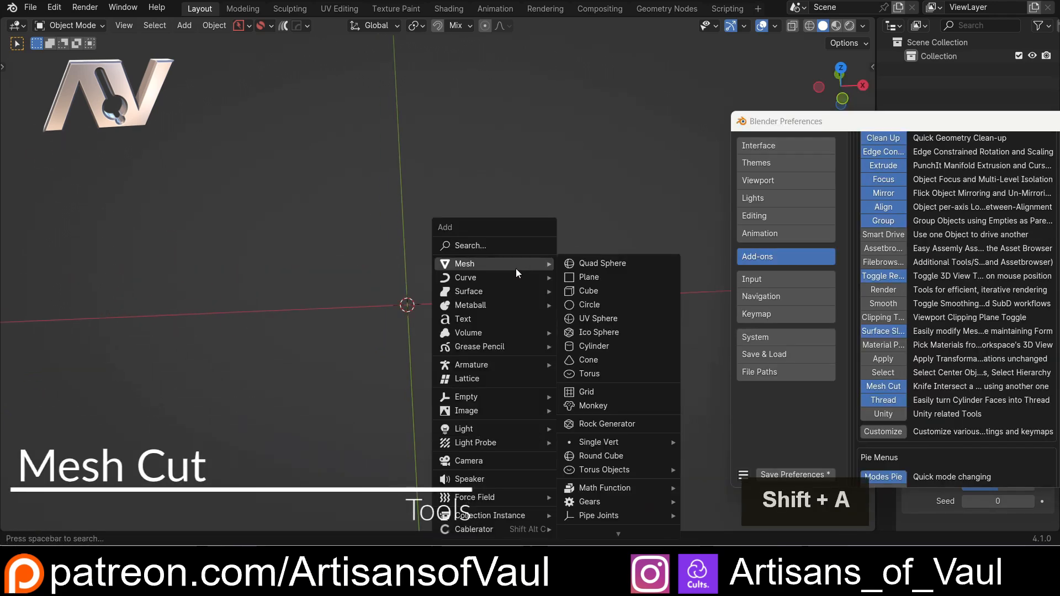
left_click(595, 289)
key("shift+d")
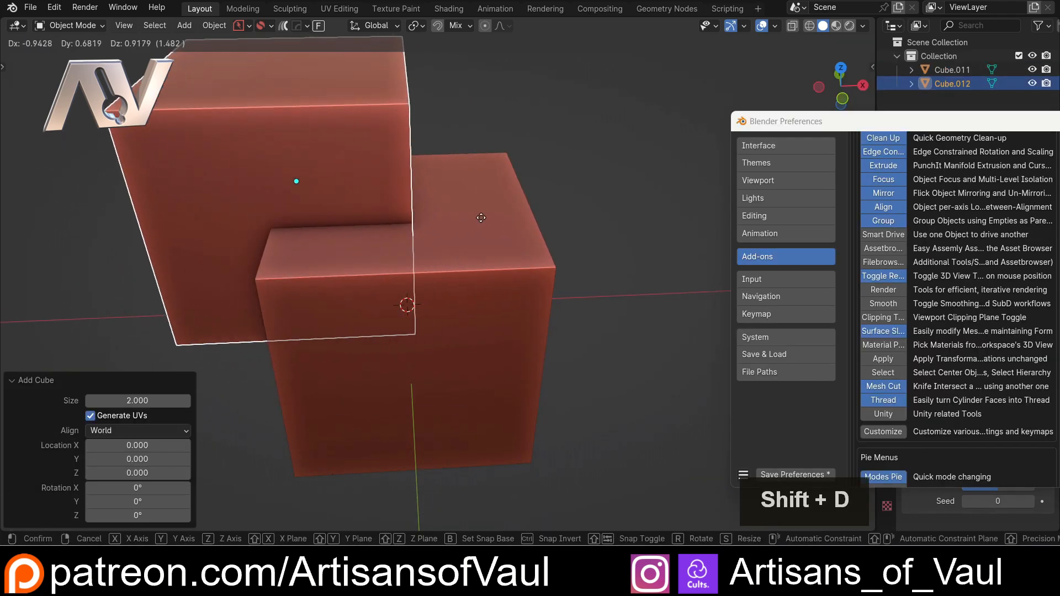
left_click(405, 254)
middle_click_drag(405, 254, 410, 184)
Select both cubes with the original active, and run MACHIN3tools' Mesh Cut on them
left_click(539, 184, "shift")
middle_click_drag(538, 184, 587, 167)
right_click(587, 167)
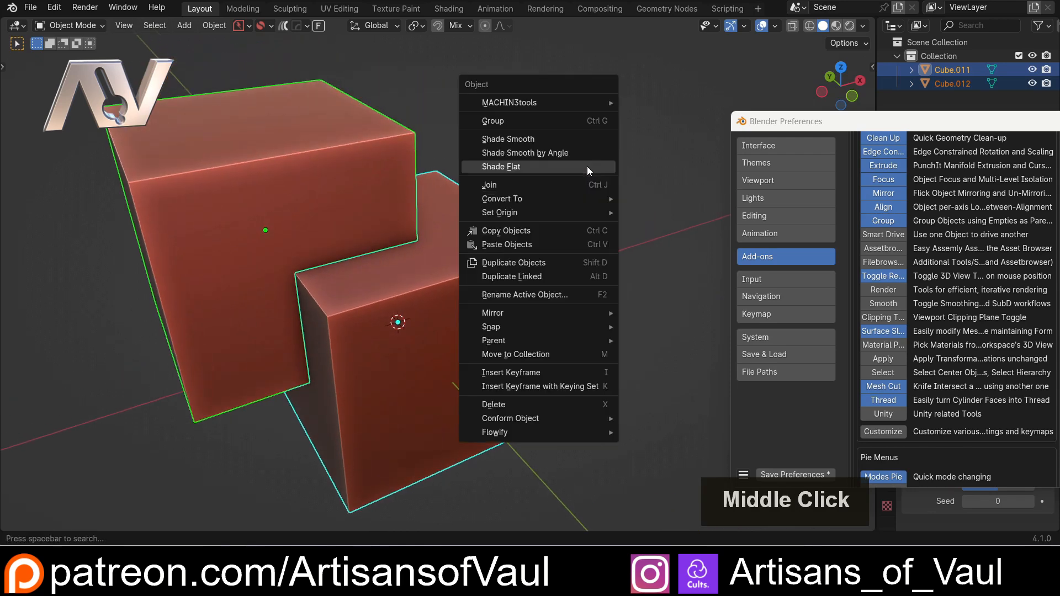
mouse_move(594, 105)
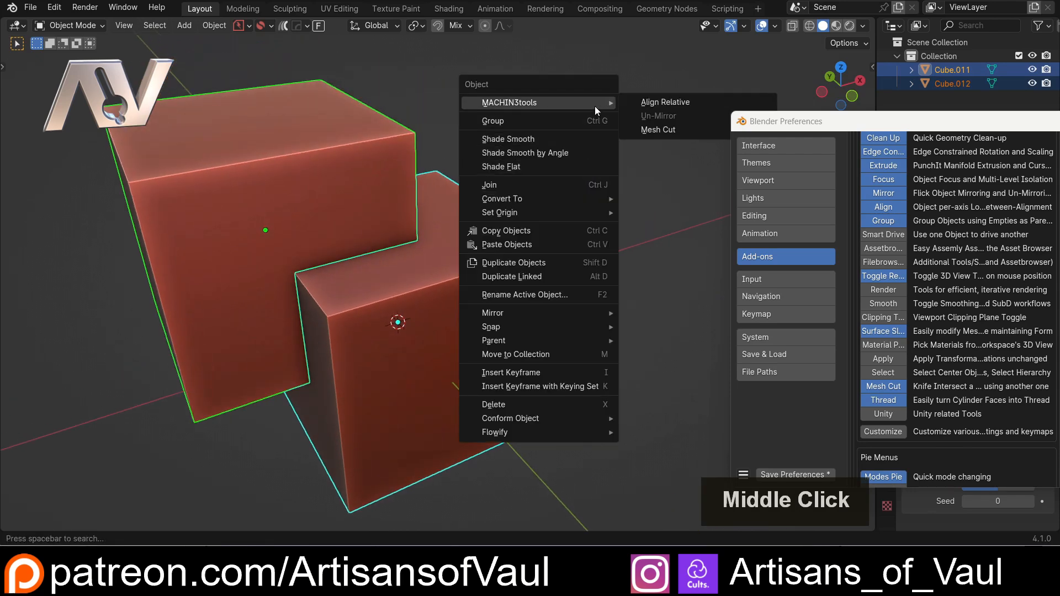
left_click(655, 130)
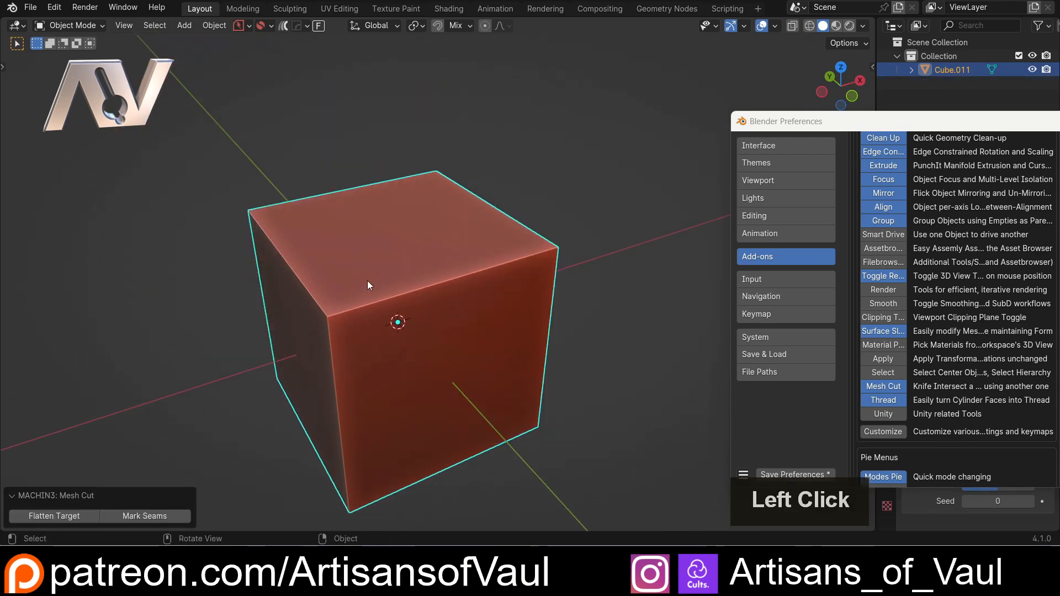
Inspect the mesh-cut edges on the cube in Edit Mode and return to Object Mode
left_click(326, 277)
middle_click_drag(325, 277, 307, 218)
key("Tab")
scroll(456, 245, "down", 2)
key("Tab")
left_click(330, 144)
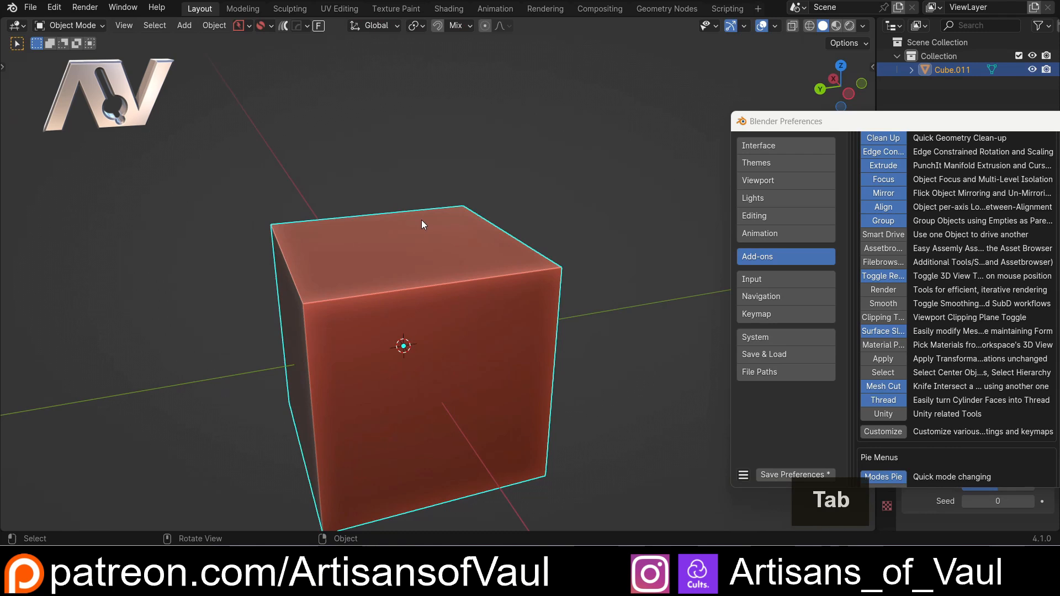
Delete the mesh-cut cube from the scene
key("Delete")
middle_click(526, 299)
middle_click_drag(526, 299, 495, 270, "shift")
Look through the MACHIN3tools preferences to review the available tools and pie menus
scroll(965, 299, "down", 5)
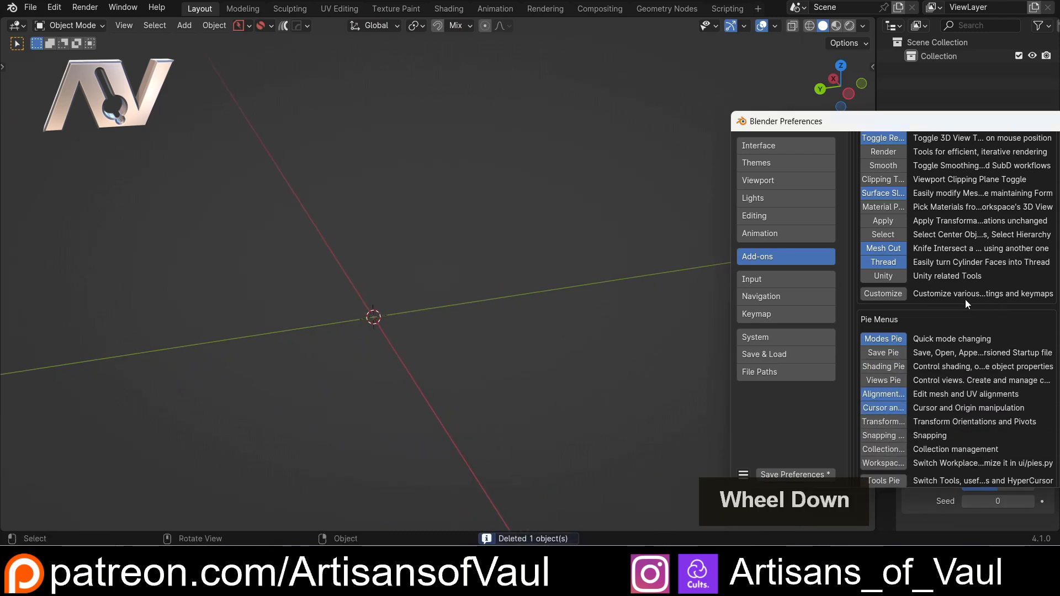
scroll(965, 299, "down", 2)
middle_click(916, 316)
middle_click(933, 289, "shift")
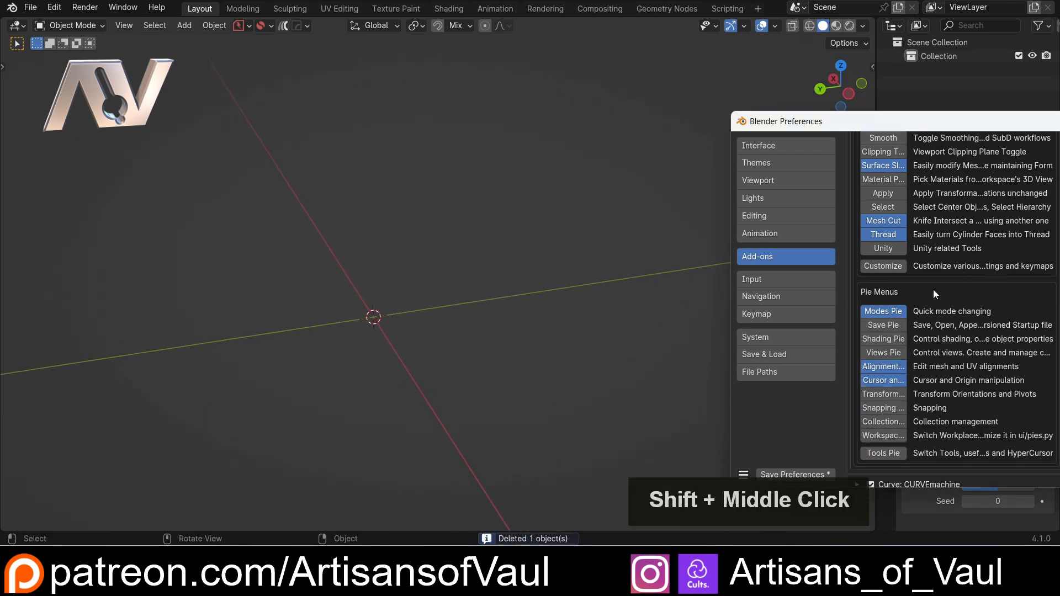
scroll(931, 313, "down", 2)
key("Escape")
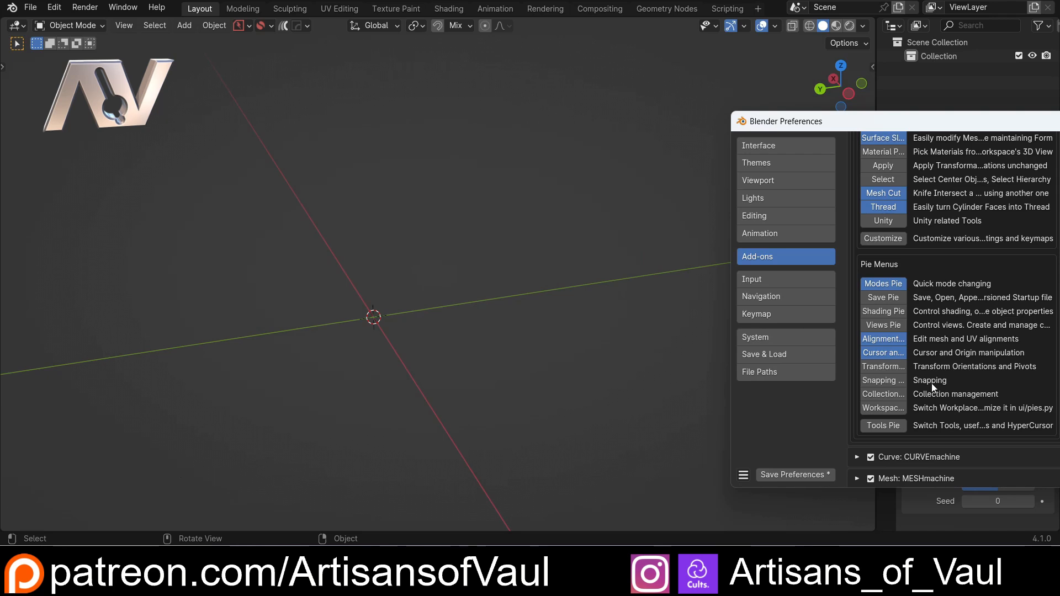
scroll(931, 384, "up", 5)
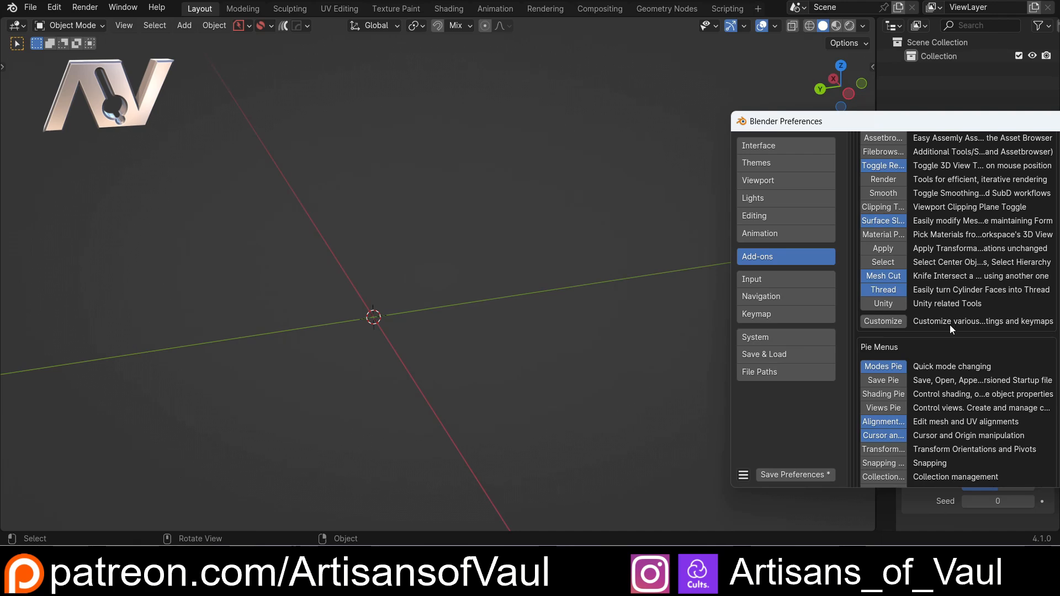
scroll(943, 266, "up", 10)
scroll(943, 266, "down", 15)
scroll(946, 292, "up", 10)
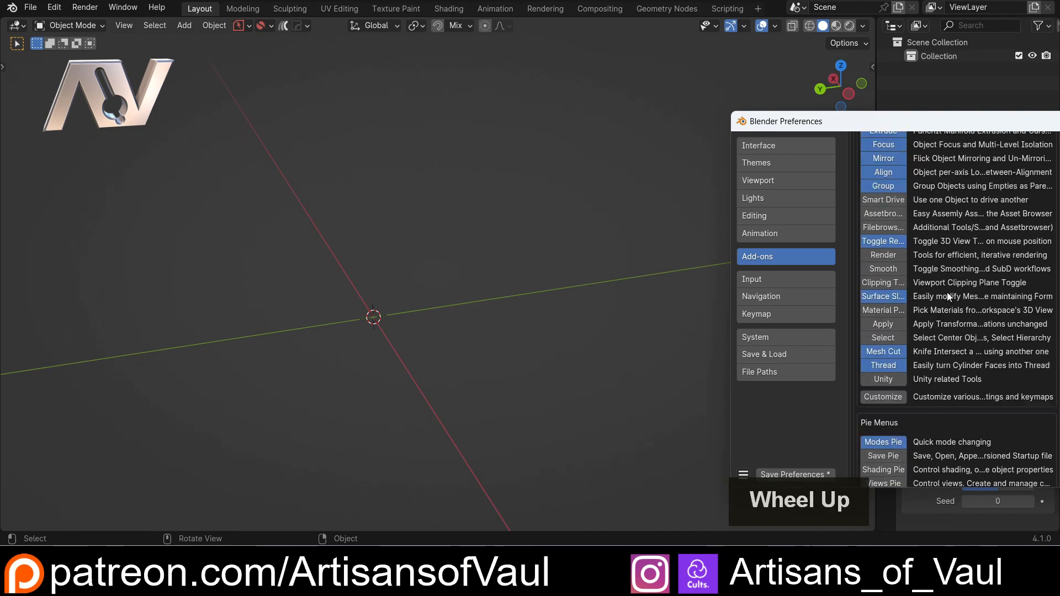
scroll(946, 293, "up", 8)
scroll(949, 204, "down", 15)
scroll(953, 291, "down", 2)
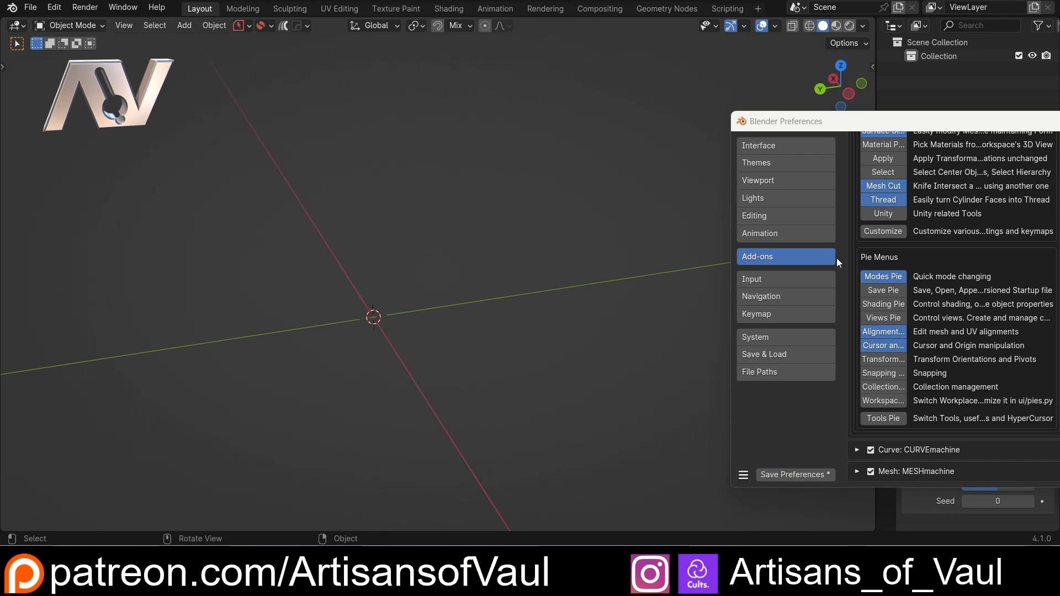
middle_click_drag(429, 257, 490, 234)
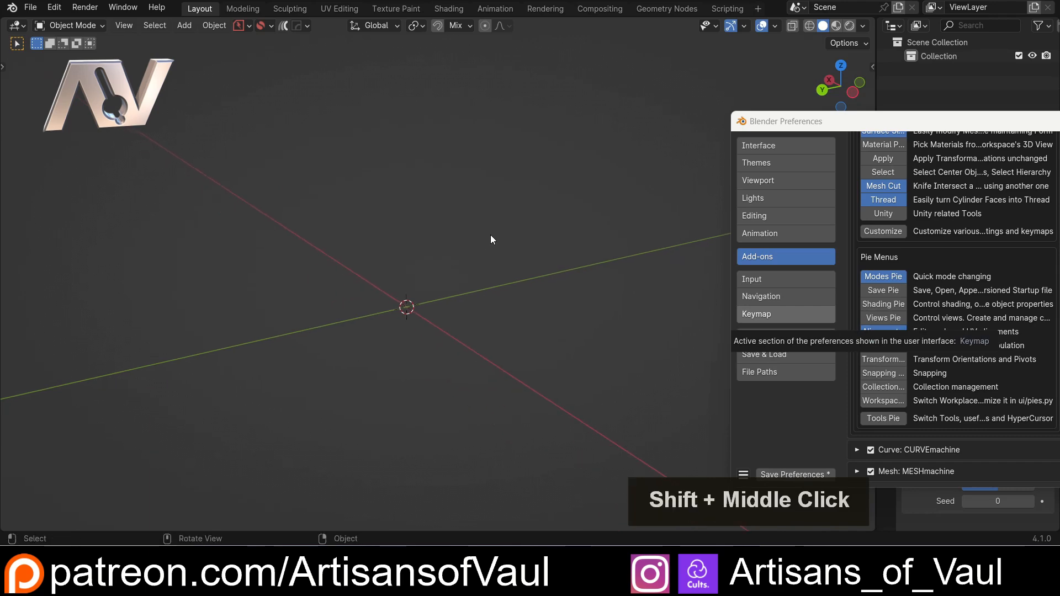
Add a cube and move it away from the world origin by about 1.87 in X, 2.30 in Y and 1.09 in Z
key("shift+a")
mouse_move(473, 239)
left_click(536, 270)
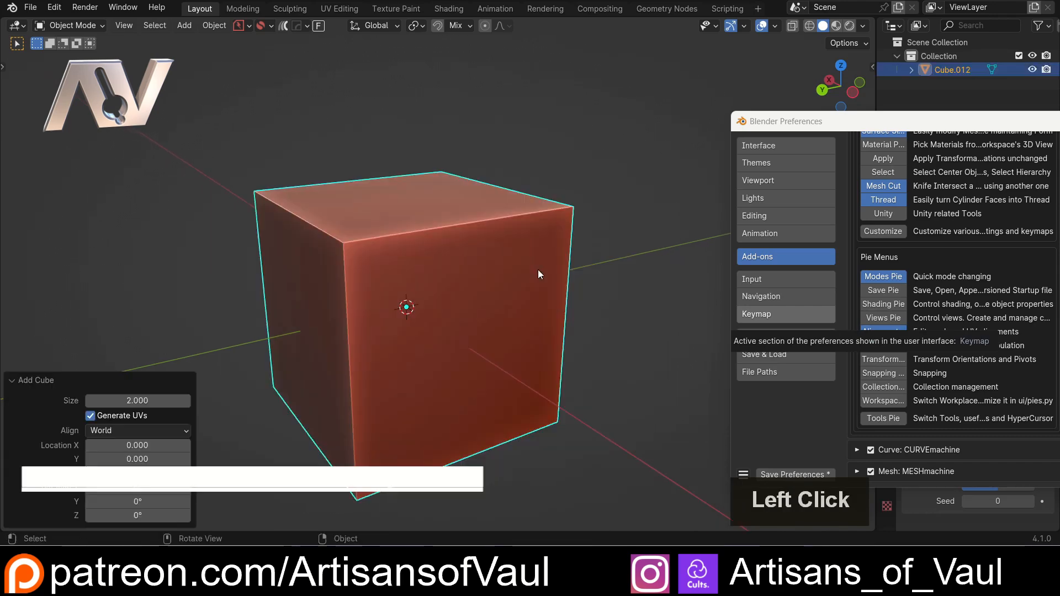
key("g")
left_click(308, 217)
middle_click_drag(307, 217, 353, 184)
scroll(376, 211, "down", 2)
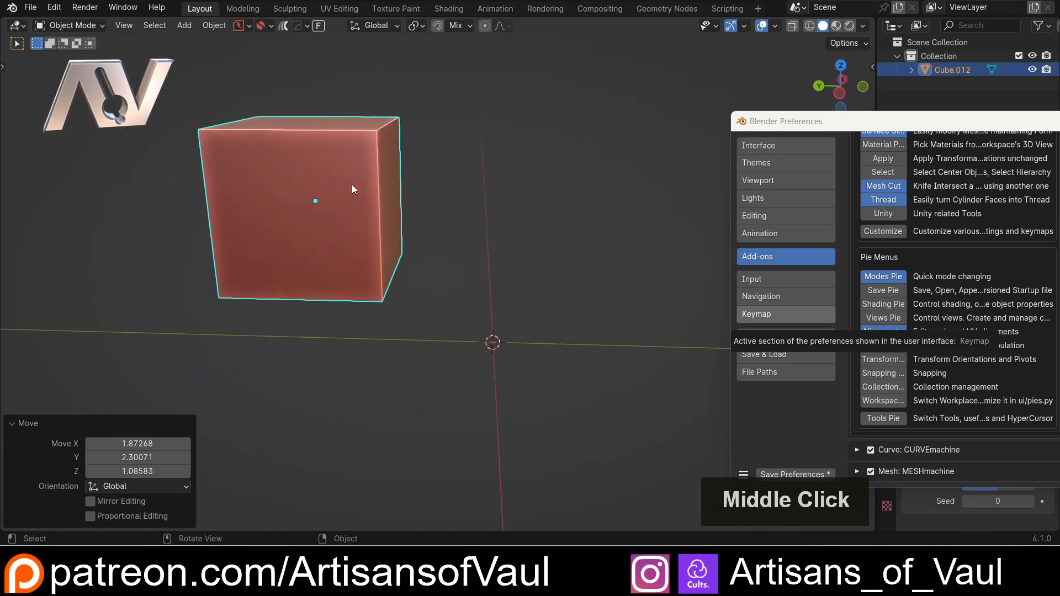
Use the Cursor and Origin pie to snap the 3D cursor to the selected cube and return it to the world origin
key("shift+s")
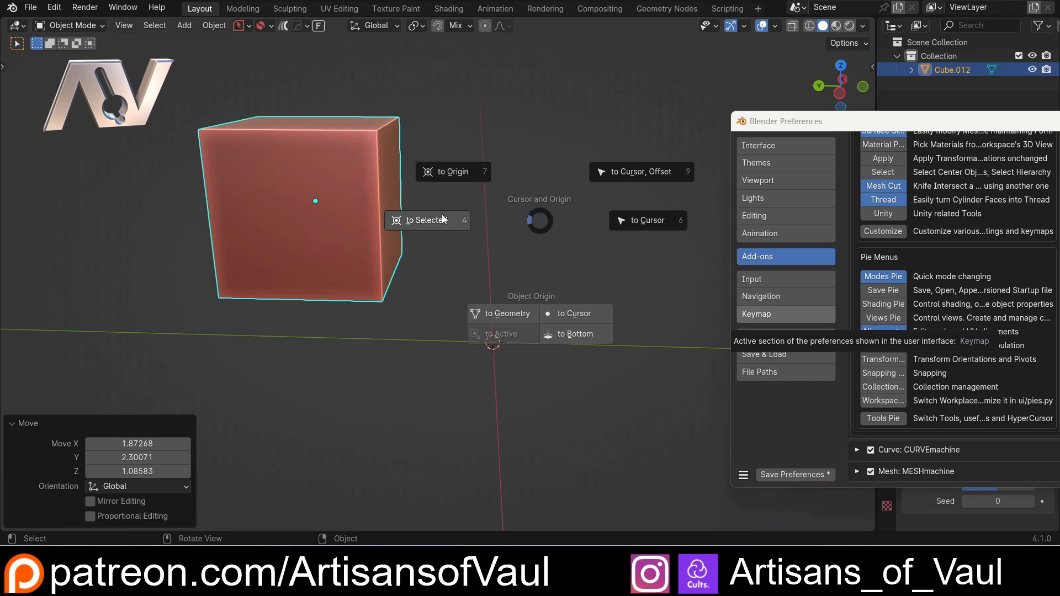
left_click(469, 177)
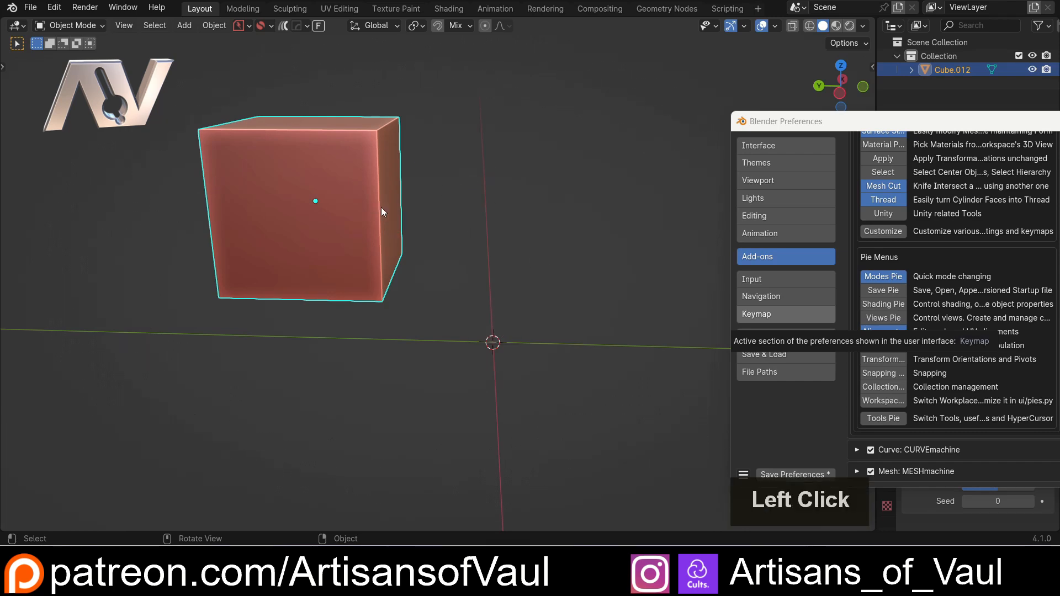
key("shift+s")
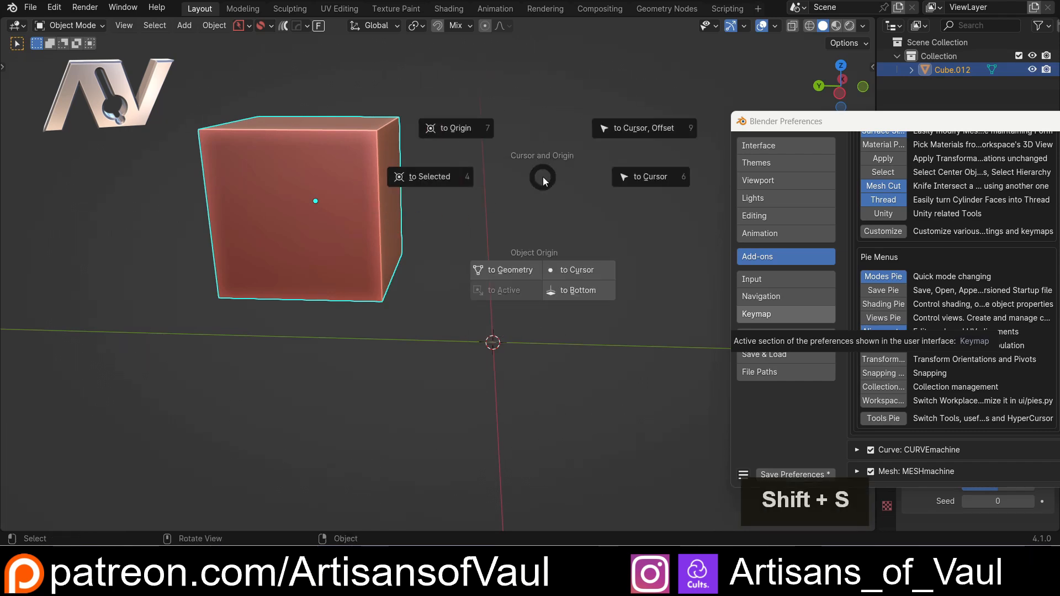
left_click(422, 177)
middle_click_drag(337, 204, 498, 177)
key("shift+s")
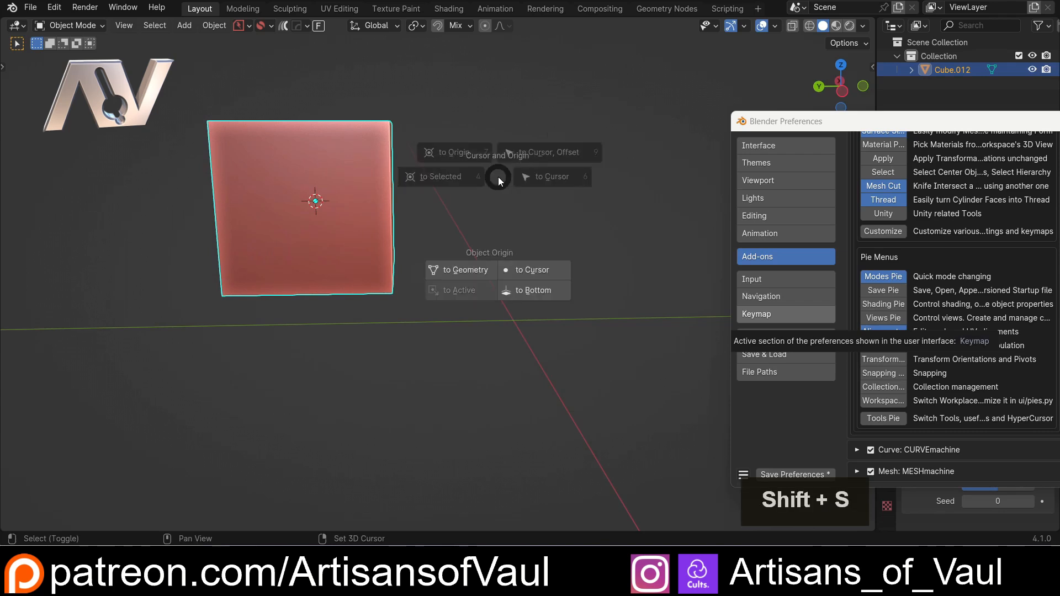
left_click(425, 136)
Set the cube's object origin to the 3D cursor, then relocate that origin to the bottom of the cube
key("shift+s")
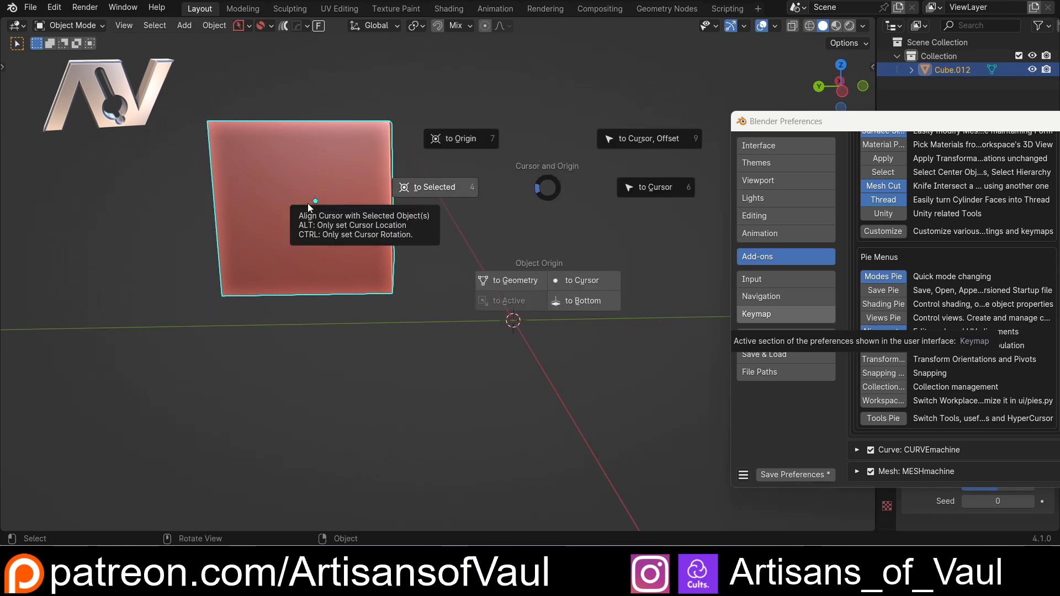
left_click(581, 281)
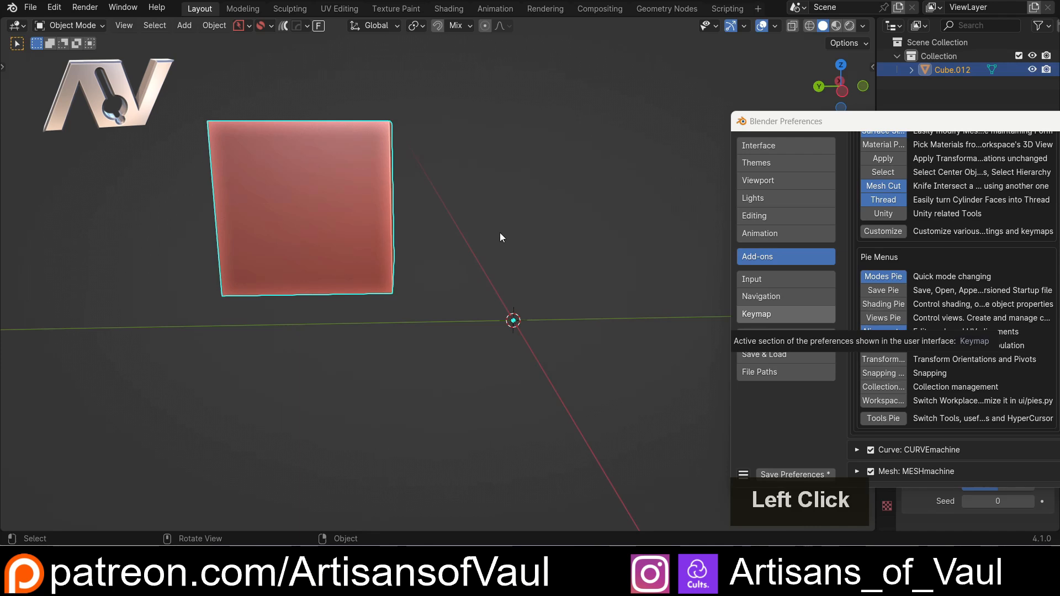
middle_click_drag(500, 237, 498, 193)
key("shift+s")
left_click(528, 307)
In an axis-aligned side view, move the cube by about -0.97 in Y and 2.43 in Z
middle_click_drag(529, 307, 718, 105)
left_click(838, 86)
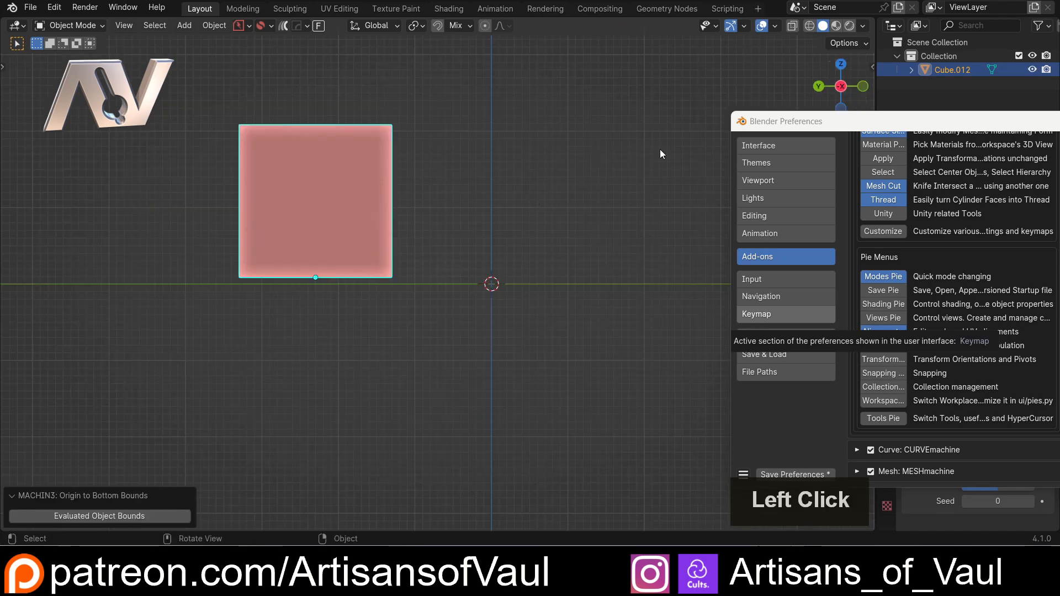
middle_click_drag(312, 241, 333, 303, "shift")
middle_click_drag(513, 271, 452, 262, "shift")
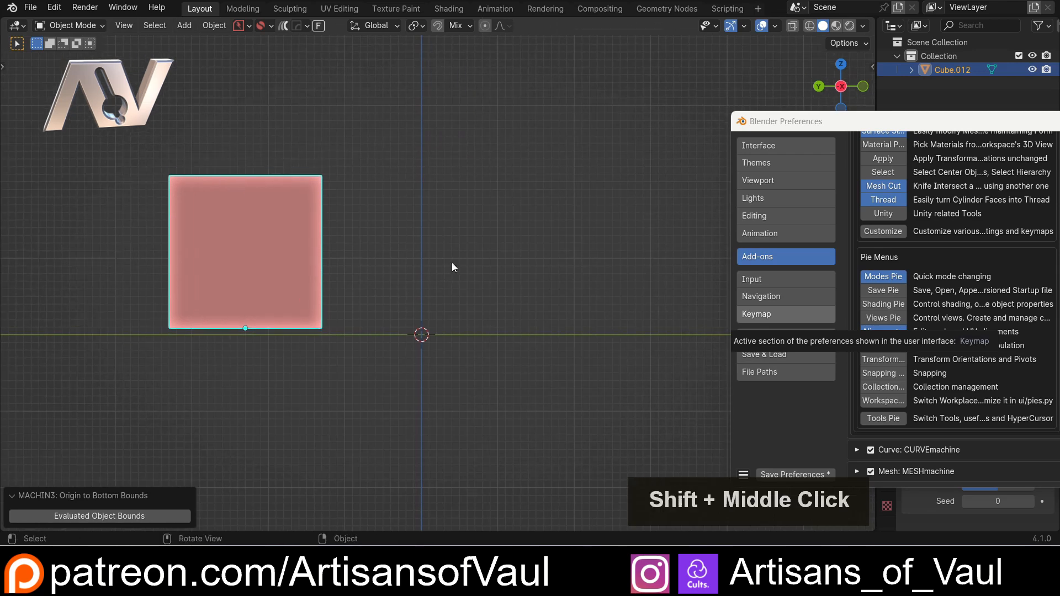
key("g")
left_click(428, 129)
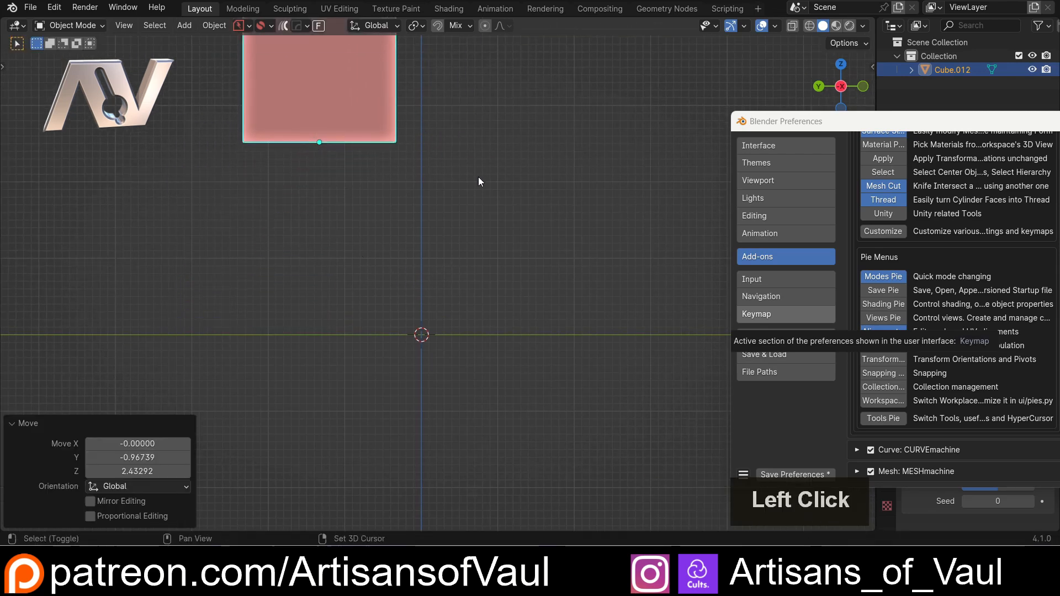
Add a second cube at the world origin below the first one
middle_click_drag(478, 177, 418, 261, "shift")
key("shift+a")
mouse_move(369, 261)
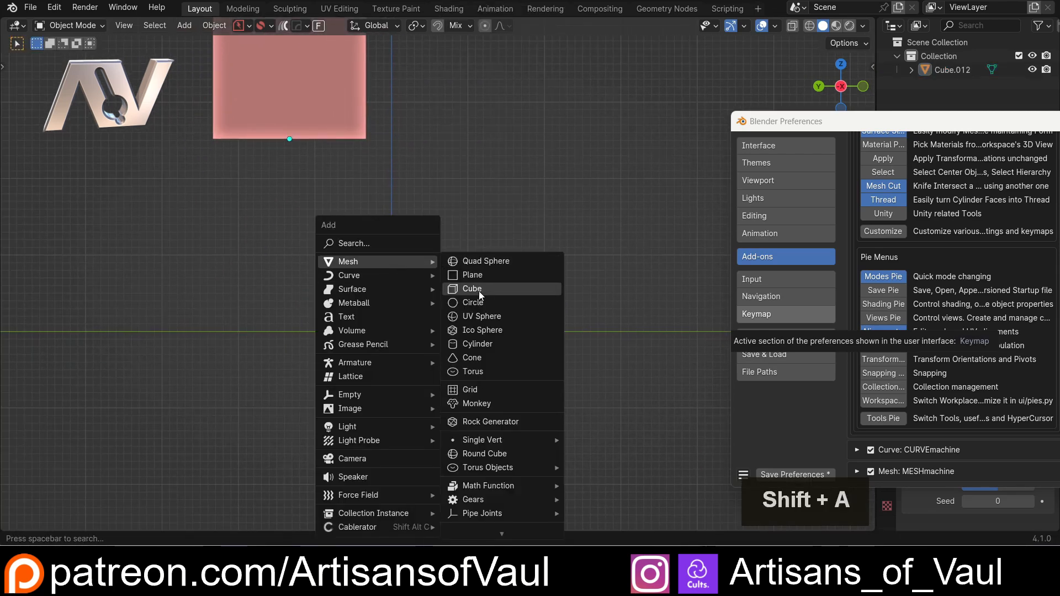
left_click(479, 290)
middle_click_drag(479, 291, 465, 338)
In Edit Mode, select the new cube's top face and set the object origin to that face
key("Tab")
left_click(605, 278)
left_click(369, 268)
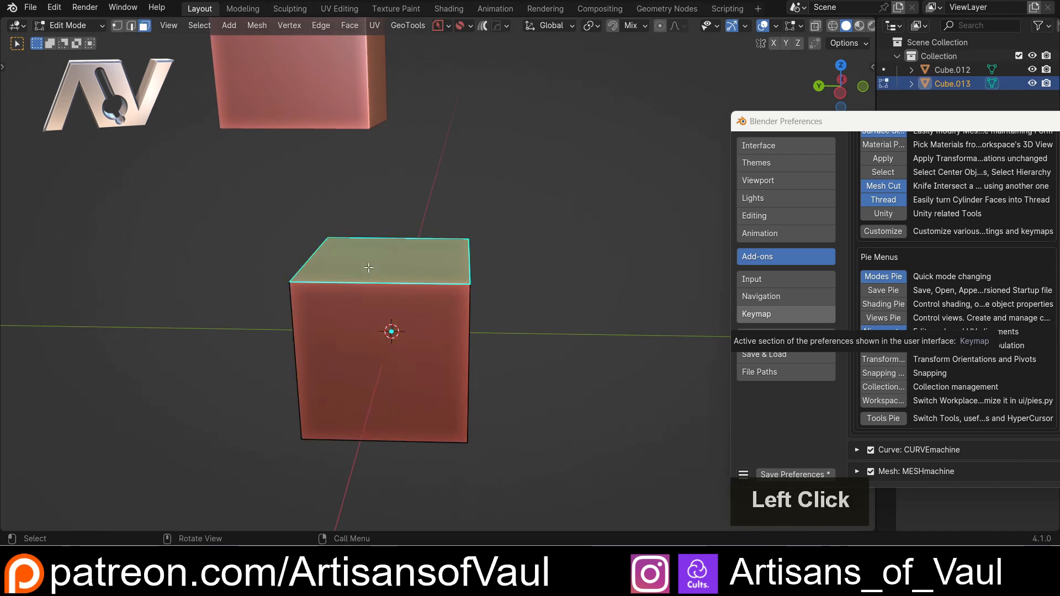
key("shift+s")
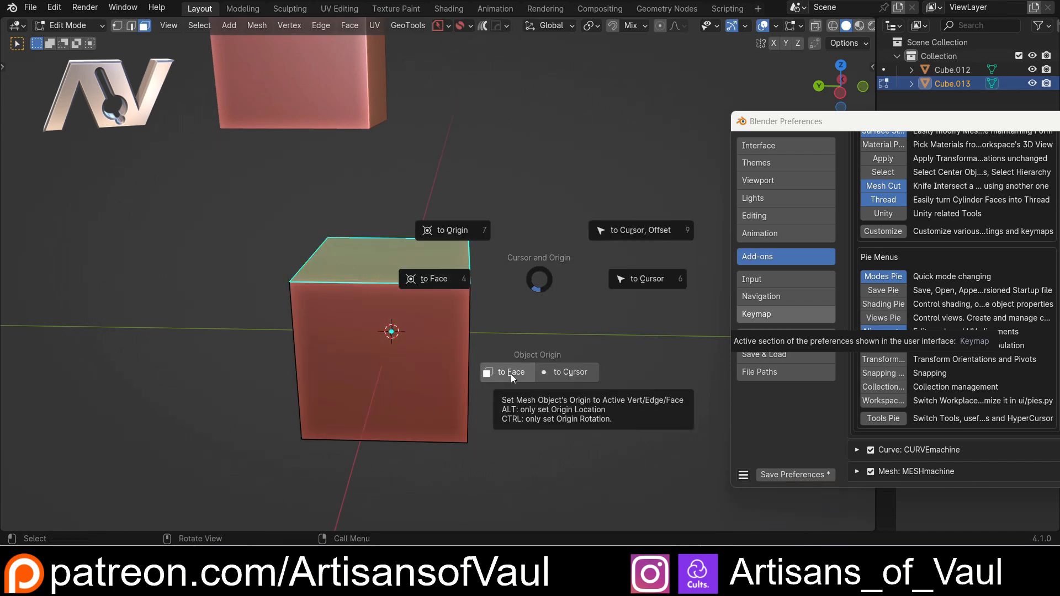
left_click(511, 373)
middle_click_drag(362, 264, 342, 182)
Return to Object Mode, select both cubes with the lower one active, and align the upper cube to the active cube
key("Tab")
left_click(323, 124, "shift")
double_click(421, 269, "shift")
key("alt+a")
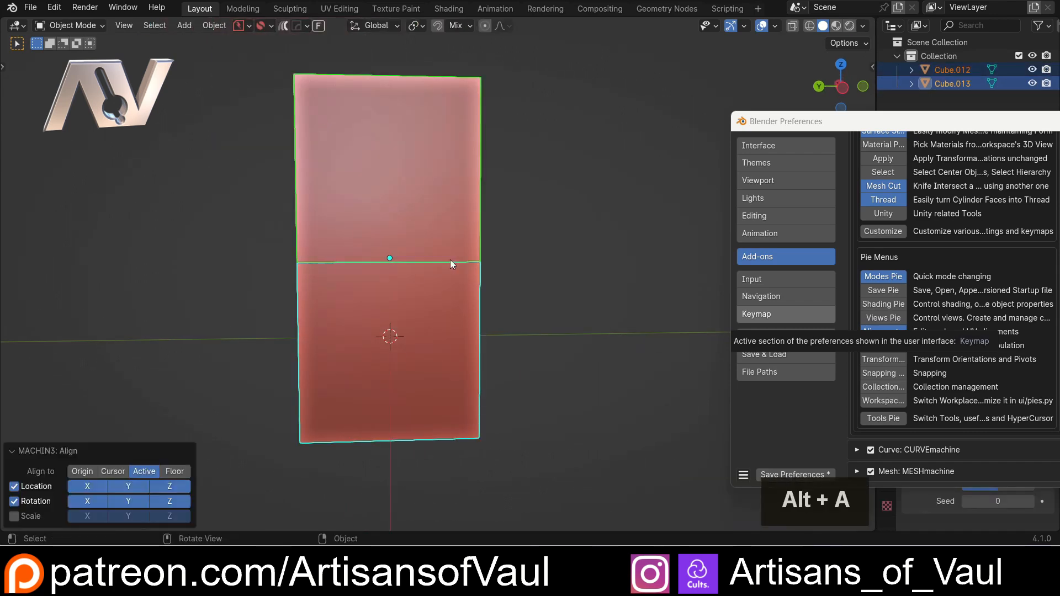
middle_click_drag(449, 260, 395, 287)
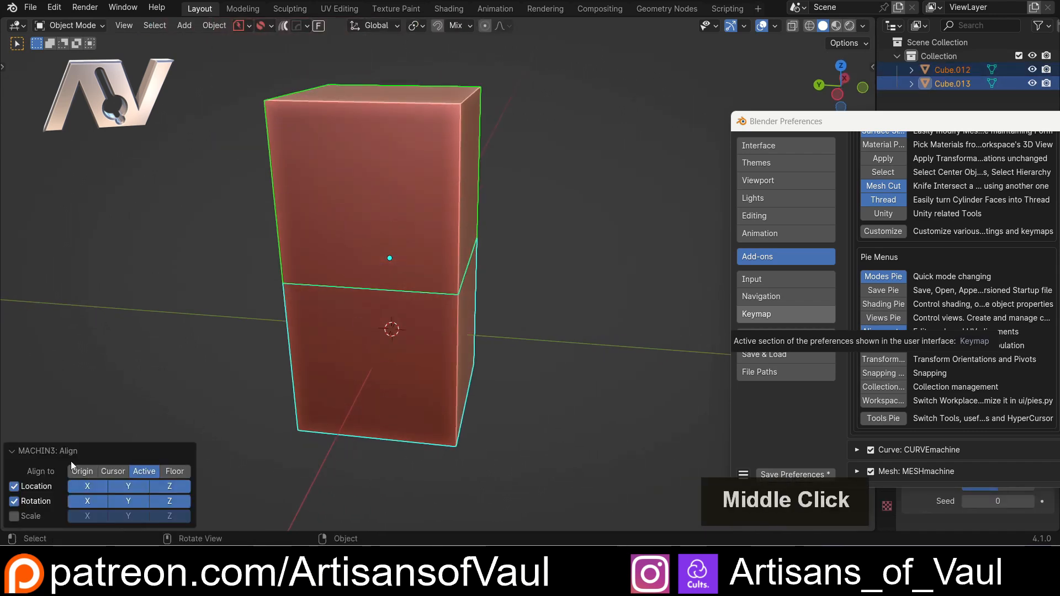
Turn off X and Y location in the Align options so location is aligned only on Z
left_click(87, 486)
left_click(128, 486)
middle_click_drag(295, 255, 274, 213)
middle_click_drag(382, 296, 292, 193)
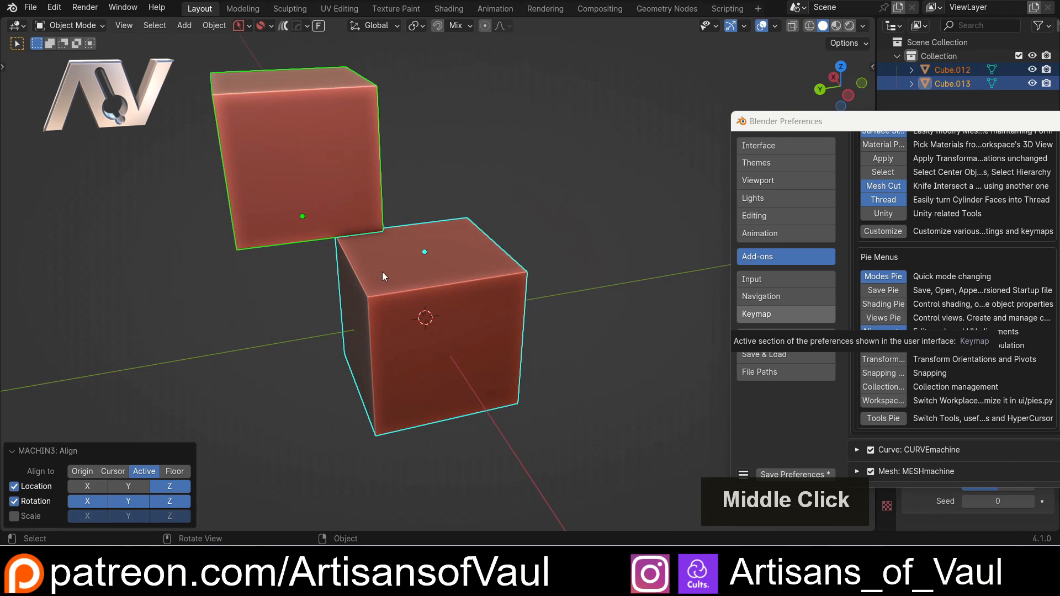
Delete the lower cube from the scene
middle_click_drag(382, 271, 437, 239)
left_click(418, 274)
key("Delete")
In Edit Mode, set the remaining cube's object origin to one of its bottom edges
key("Tab")
key("shift+s")
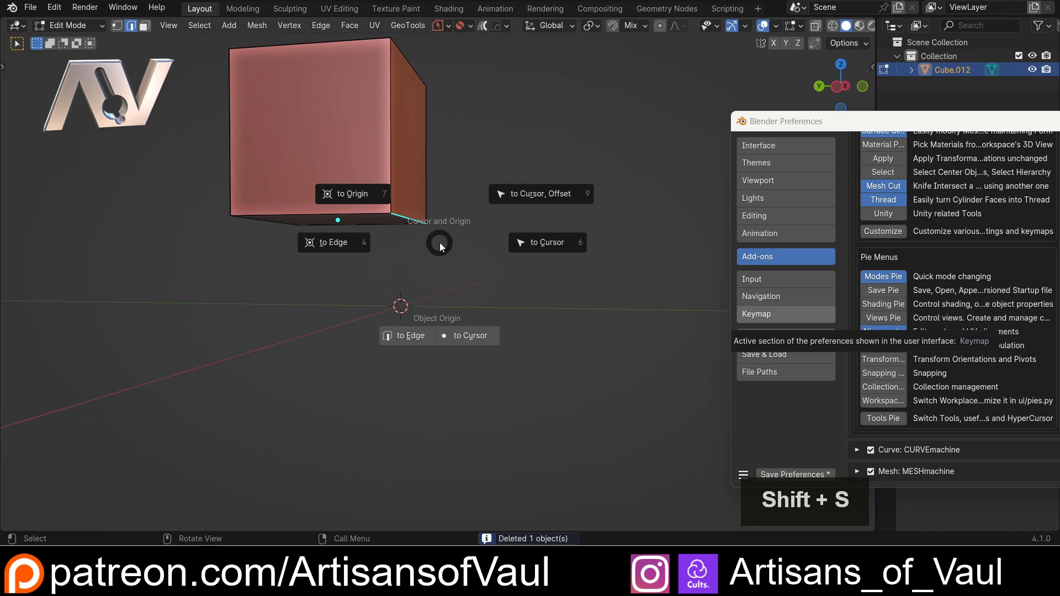
left_click(421, 337)
Switch to Object Mode and rotate the cube freely around the global X axis about its edge origin
middle_click_drag(421, 337, 453, 178)
key("Tab")
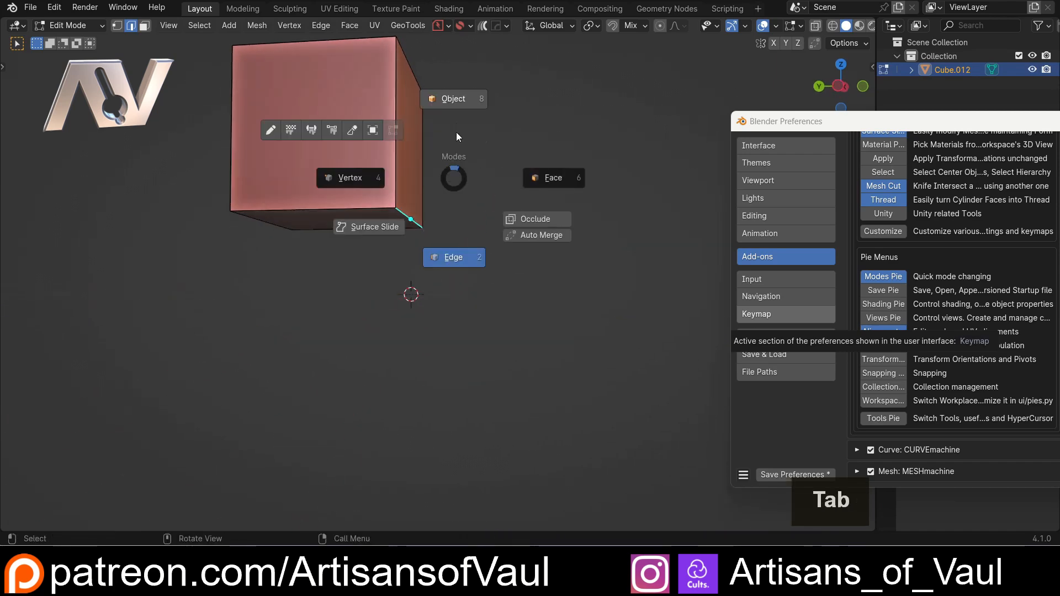
key("r")
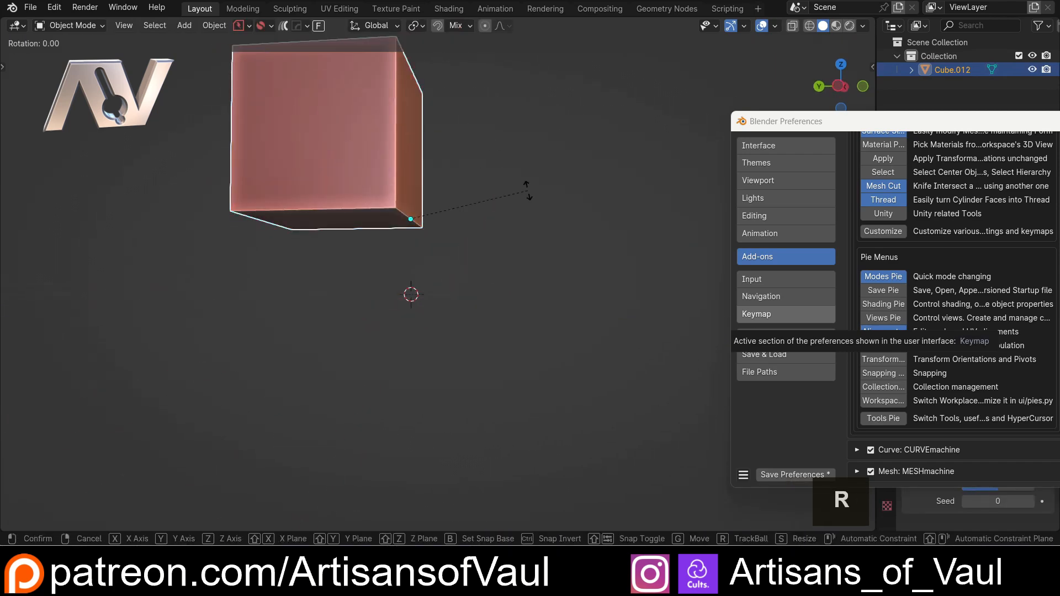
key("x")
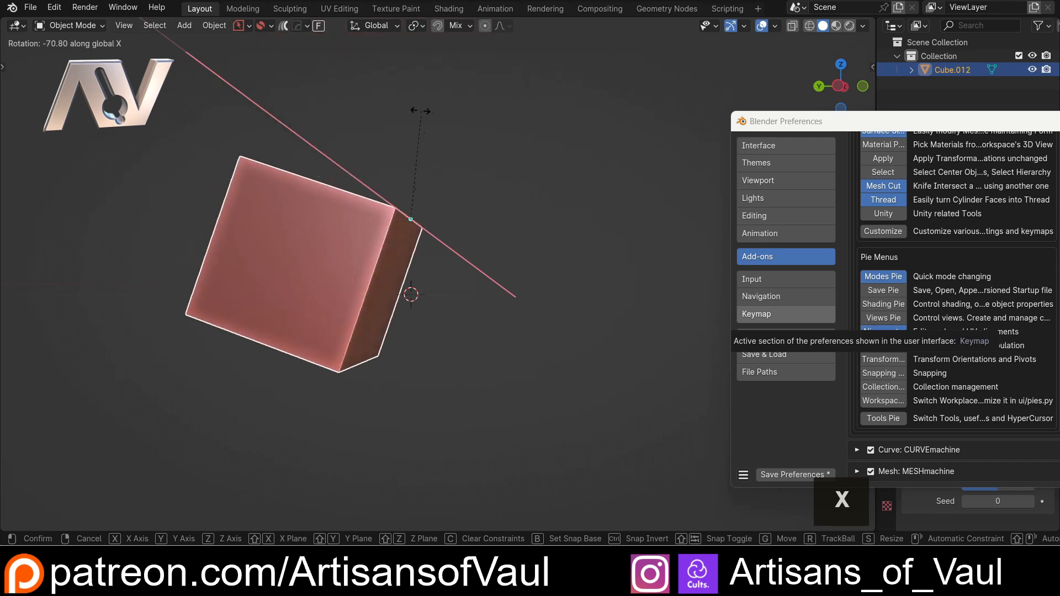
left_click(459, 218)
Look at the rotated cube's origin edge in Edit Mode, then delete the cube in Object Mode
key("Tab")
middle_click_drag(460, 218, 453, 247)
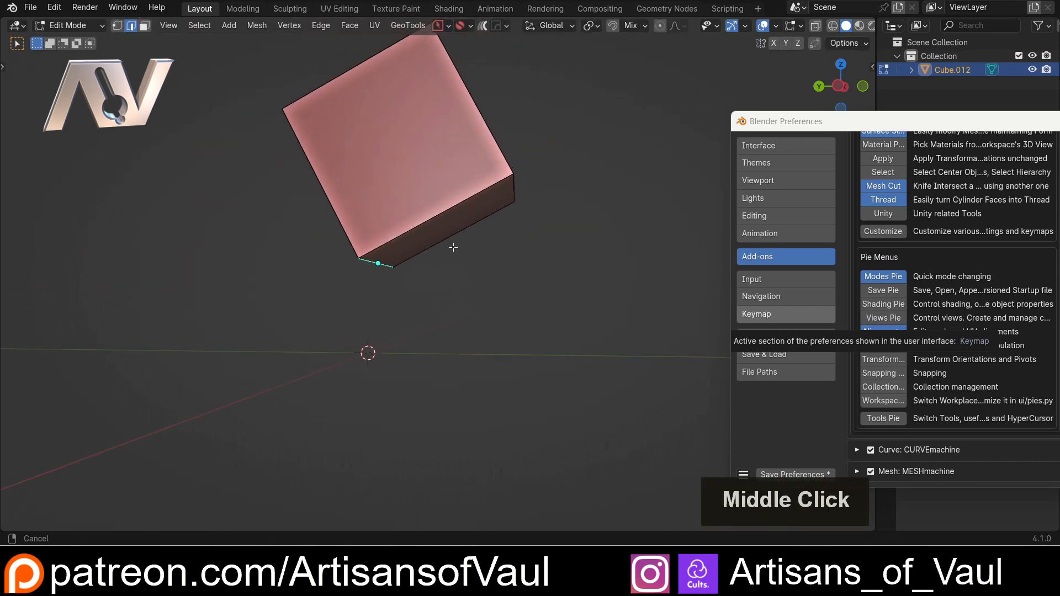
key("Tab")
left_click(476, 215)
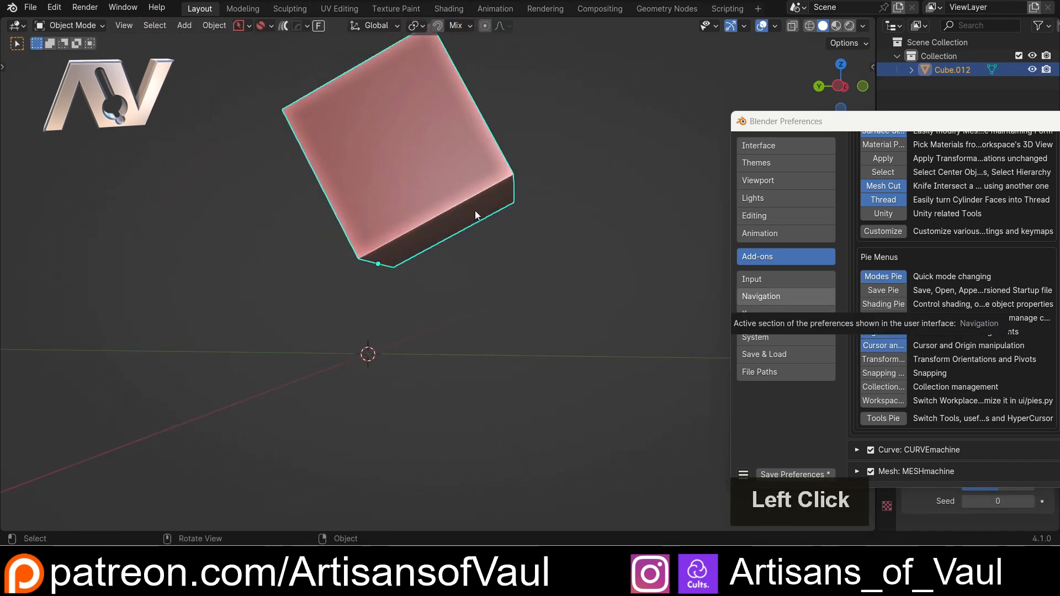
key("Delete")
Add a new cube at the world origin for demonstrating the Align pie
middle_click_drag(475, 211, 415, 254)
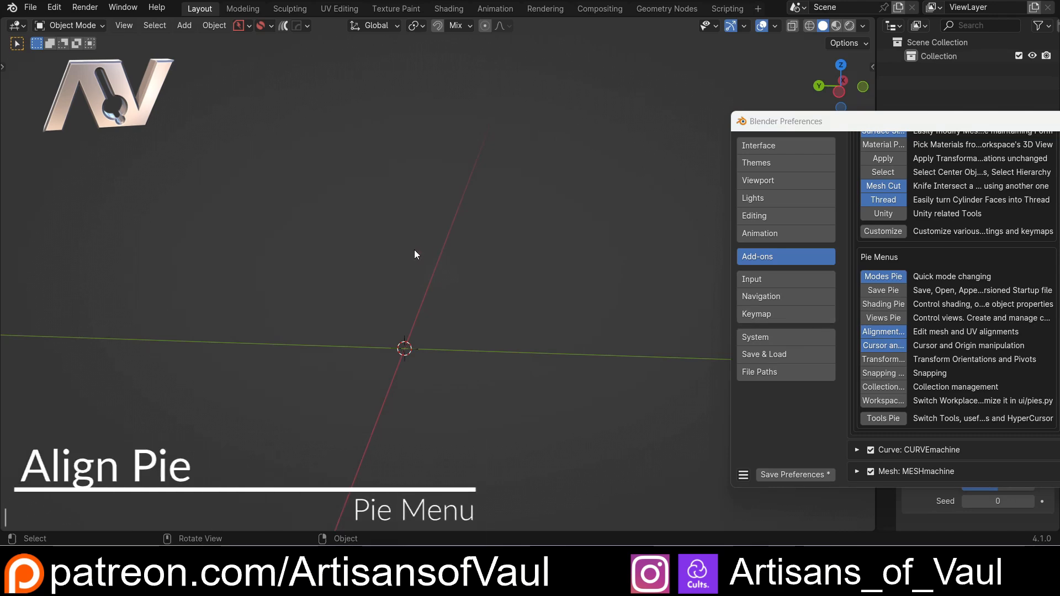
key("shift+a")
mouse_move(449, 263)
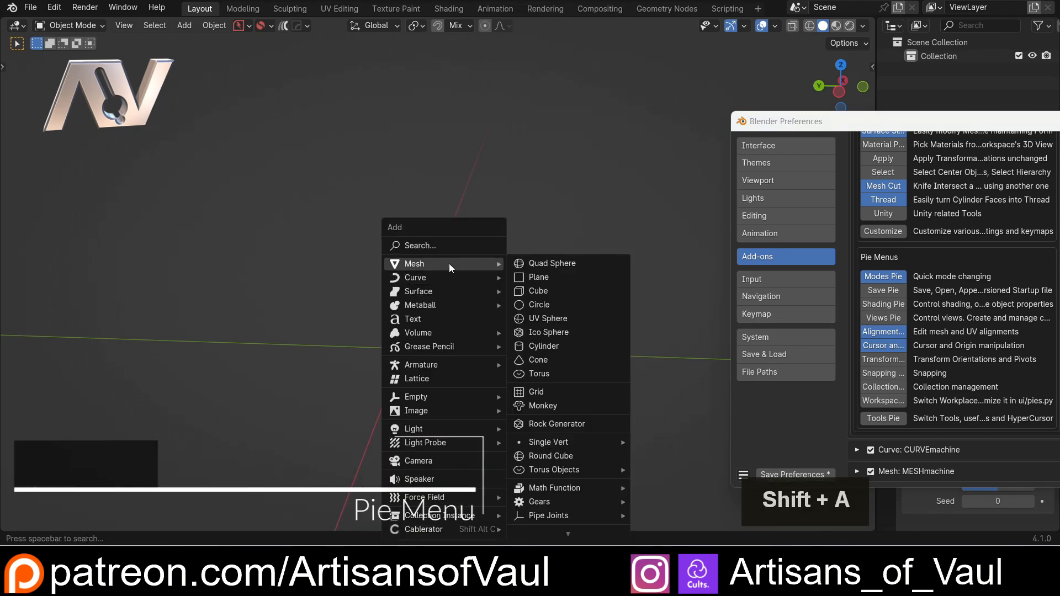
left_click(548, 287)
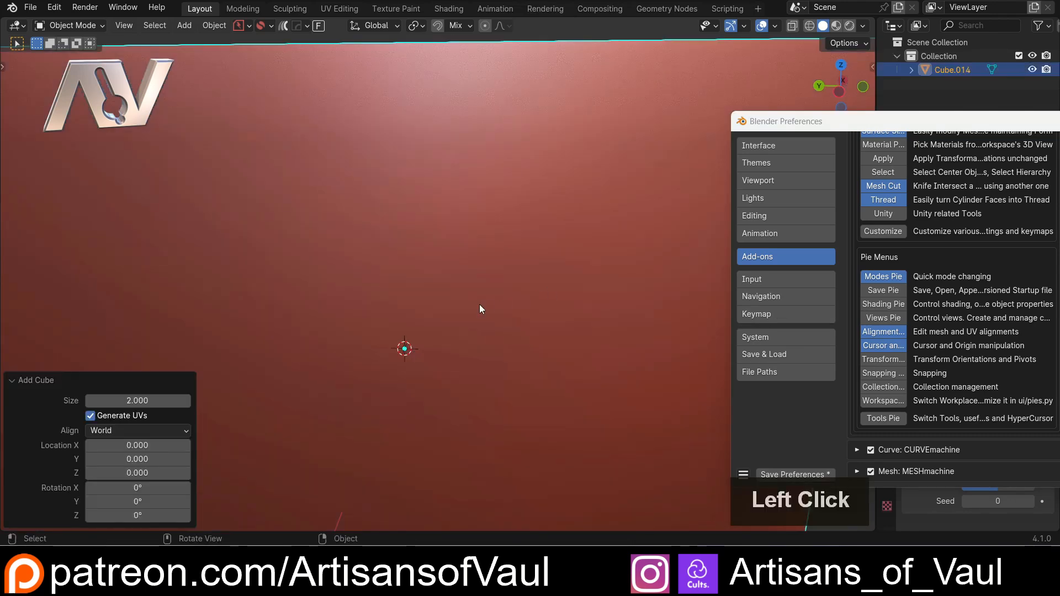
scroll(481, 303, "down", 3)
In Edit Mode, move one top corner vertex by about -0.14 in X, -0.71 in Y and 0.71 in Z
key("Tab")
left_click(393, 270)
middle_click_drag(469, 287, 489, 297)
key("g")
left_click(530, 259)
middle_click_drag(529, 259, 450, 249)
scroll(402, 300, "up", 2)
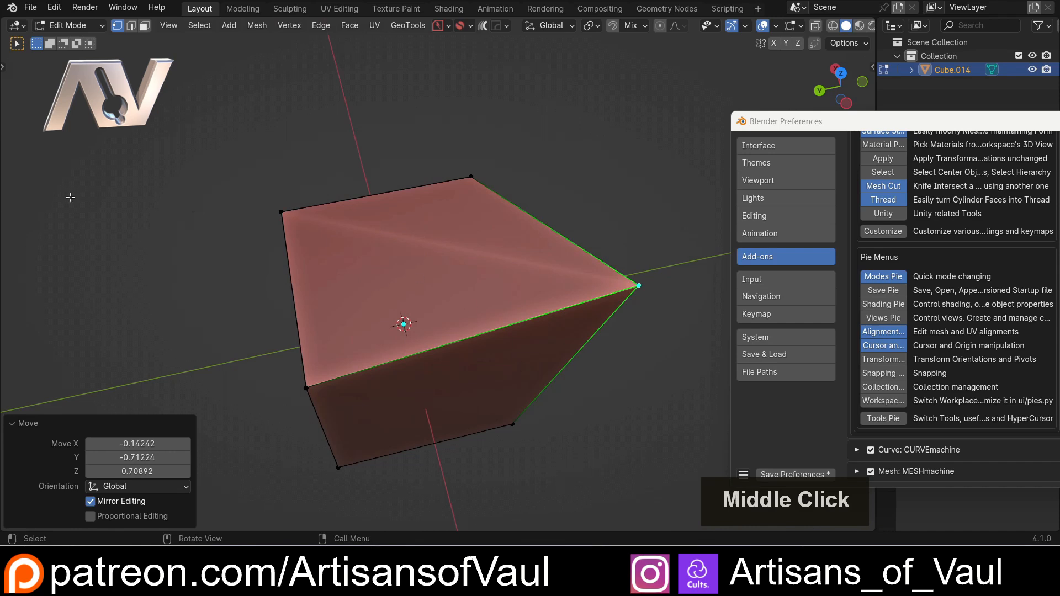
Select the displaced corner and the other top corner of the same side face, and align them to Bottom in the view
middle_click_drag(410, 360, 517, 292, "shift")
left_click(538, 254)
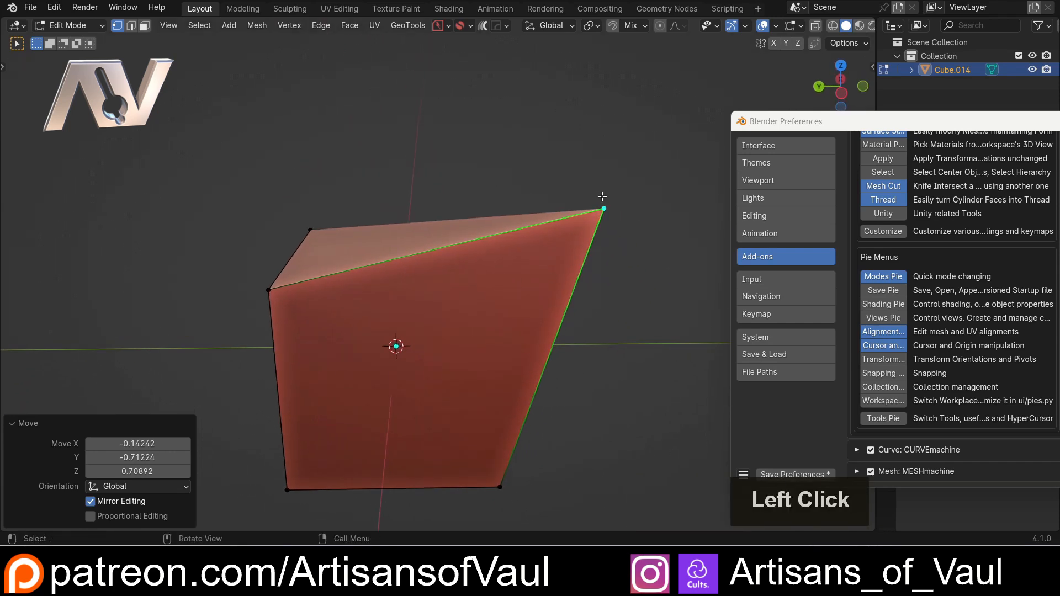
left_click(367, 291, "shift")
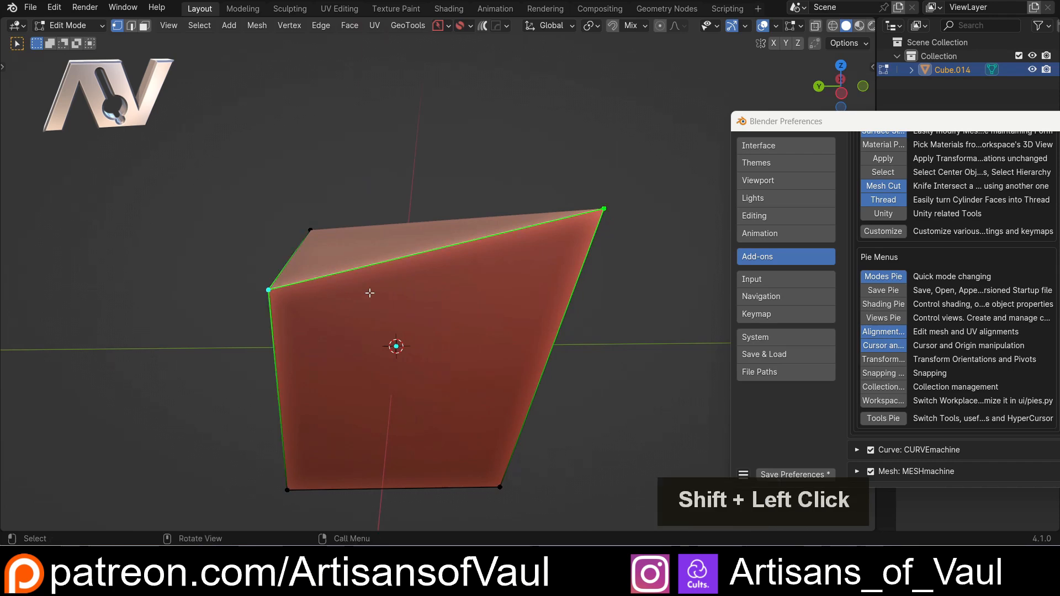
middle_click_drag(367, 291, 386, 383)
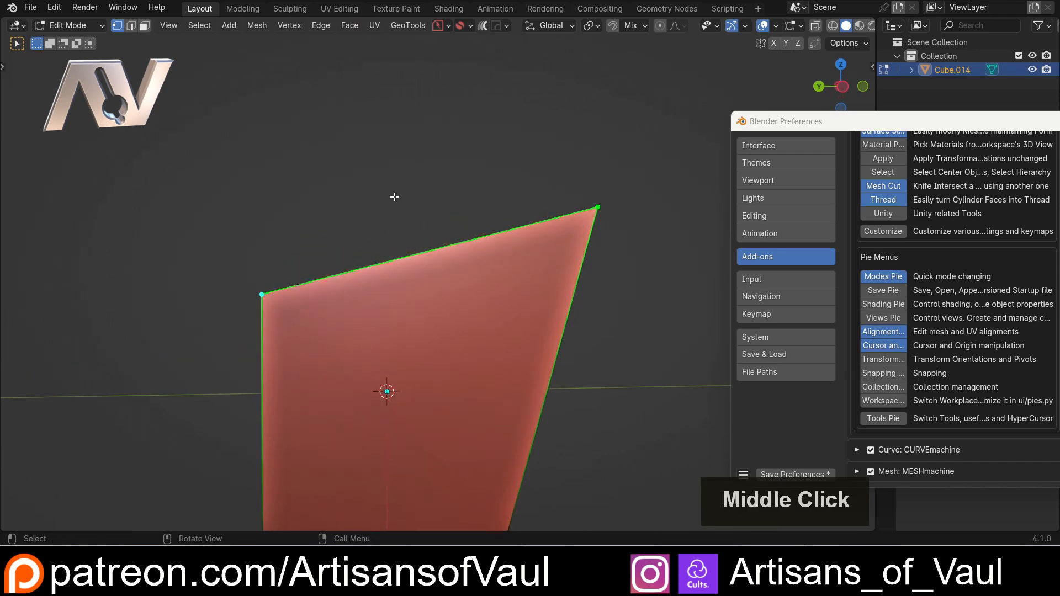
key("alt+a")
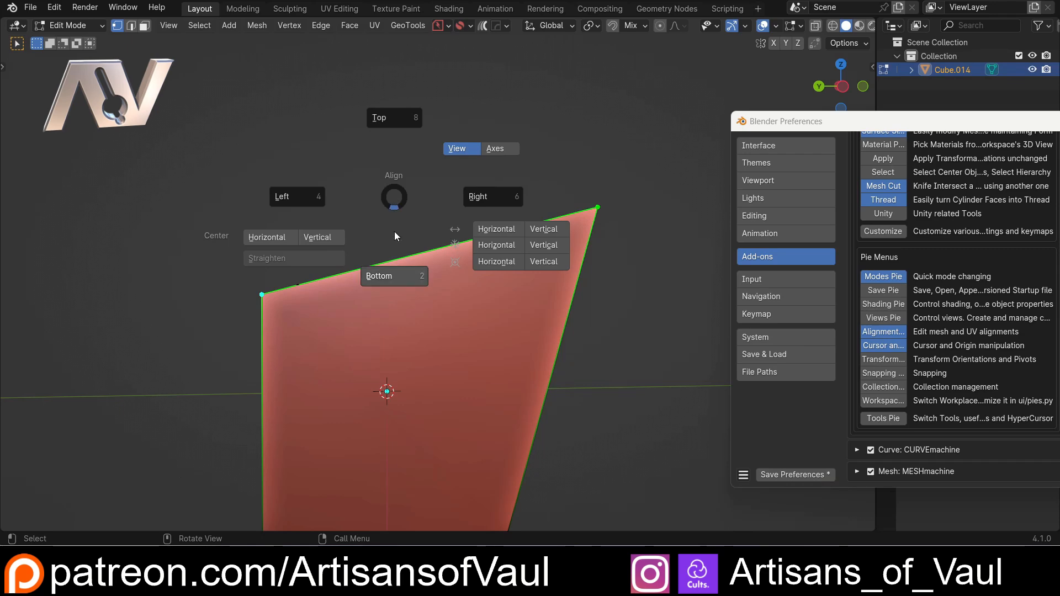
left_click(375, 343)
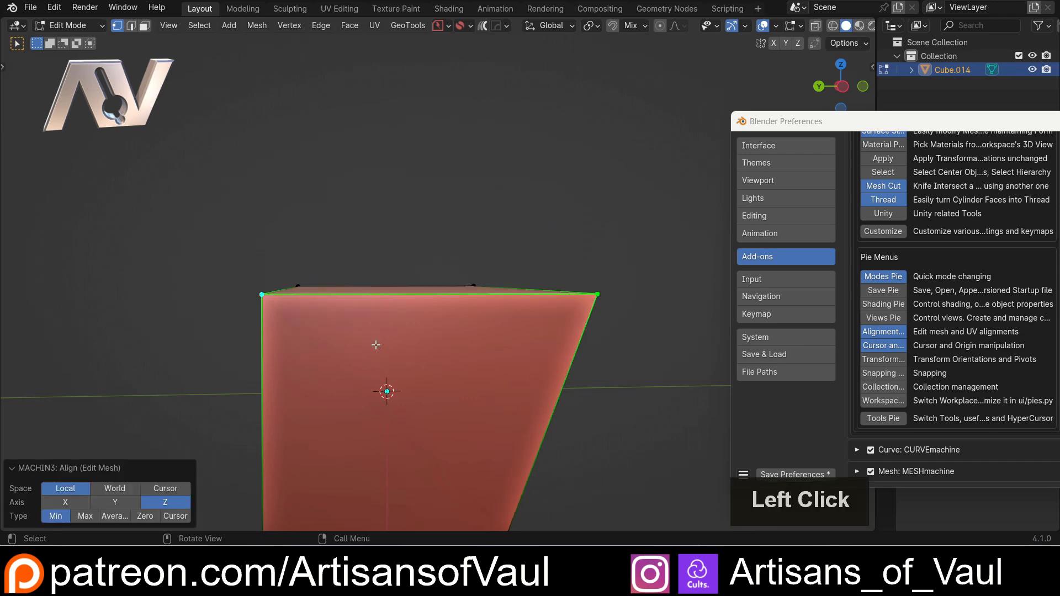
Select three corners of the top face and try to align them with the Align pie
middle_click_drag(376, 344, 428, 350)
left_click(582, 184)
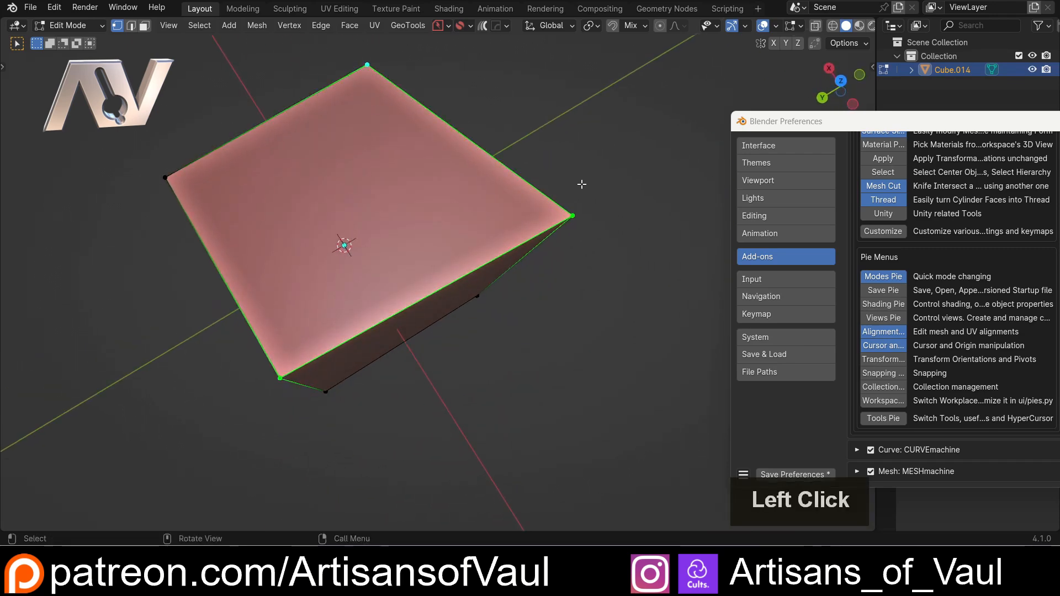
middle_click_drag(609, 262, 653, 244)
key("alt+a")
middle_click_drag(265, 225, 495, 281)
key("ctrl+z")
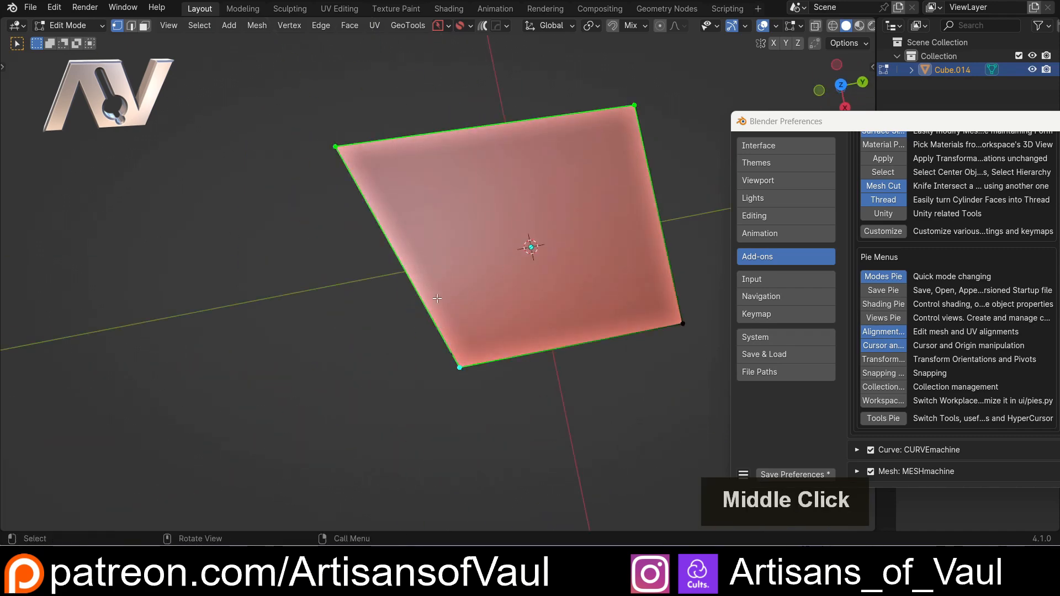
Align the displaced corner with its neighbouring top-face vertices from the current view using the Align pie
middle_click_drag(437, 298, 412, 284)
key("alt+a")
middle_click_drag(349, 264, 396, 279)
left_click(356, 236)
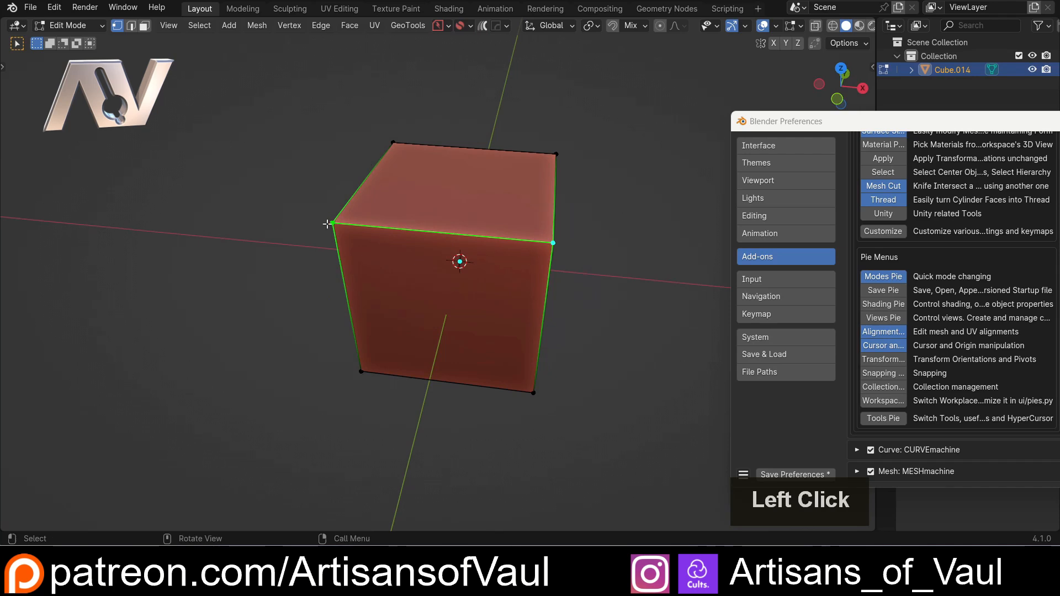
Align the selected top corner vertices to Max on local X, and add one centred loop cut across the top and side faces
key("alt+a")
middle_click_drag(456, 248, 344, 243)
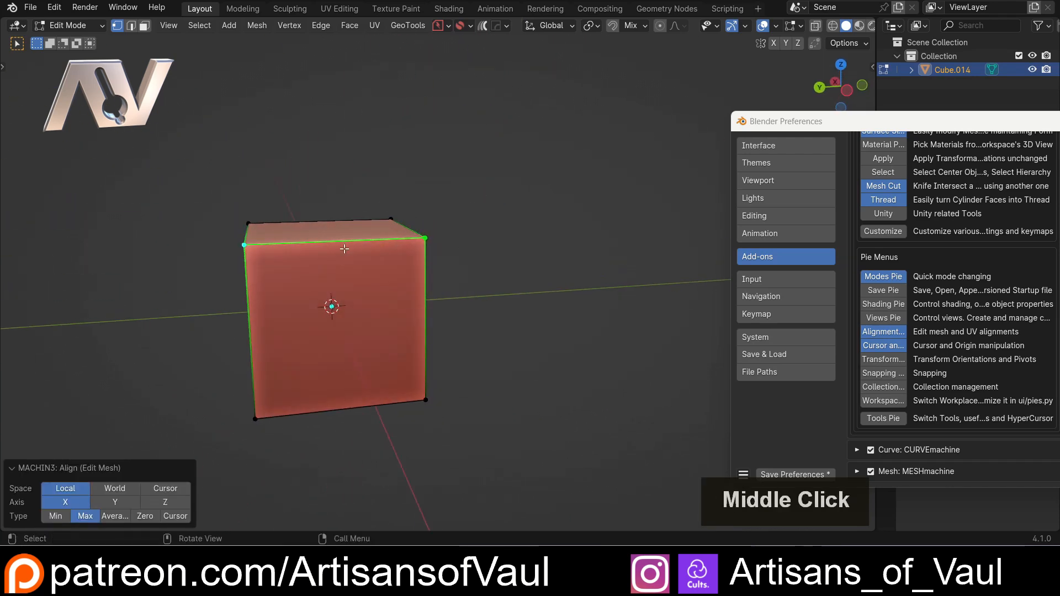
key("ctrl+r")
left_click(344, 243)
key("Escape")
Raise the loop cut's top vertex by about 0.84 in Z and the neighbouring top corner by about 1.65 in Z
left_click(348, 243)
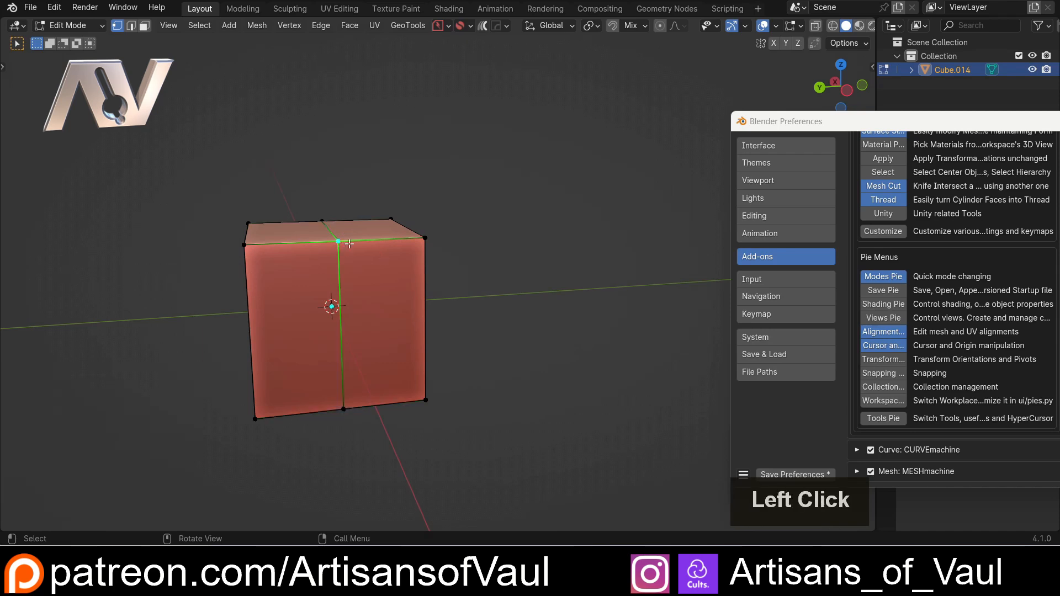
key("g")
key("z")
left_click(386, 174)
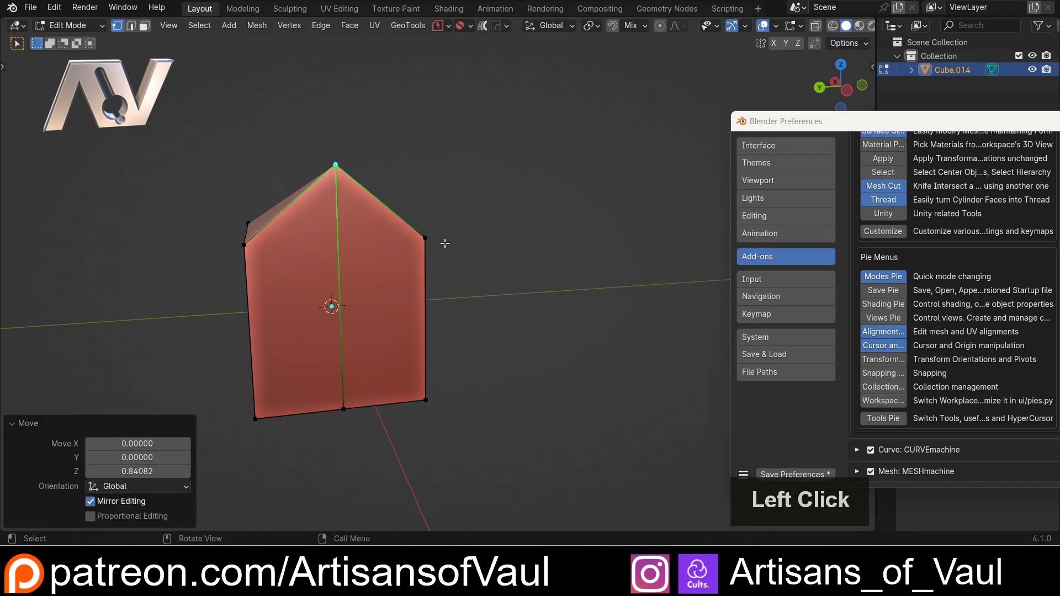
double_click(440, 243)
key("g")
key("z")
left_click(438, 161)
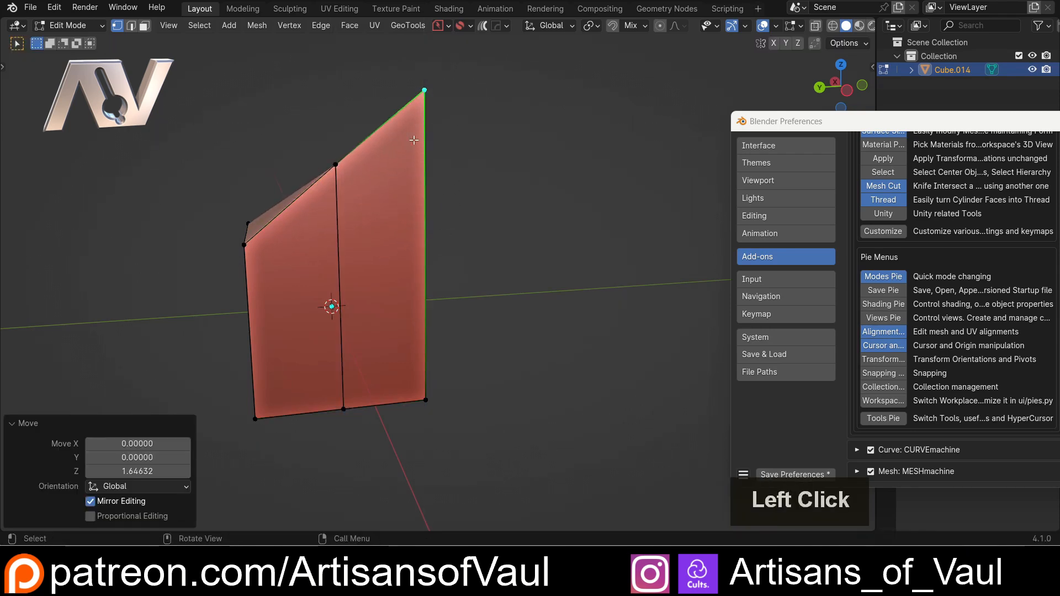
Select both raised vertices and flatten them by scaling to 0 along Z
middle_click_drag(439, 161, 389, 244)
left_click(392, 244)
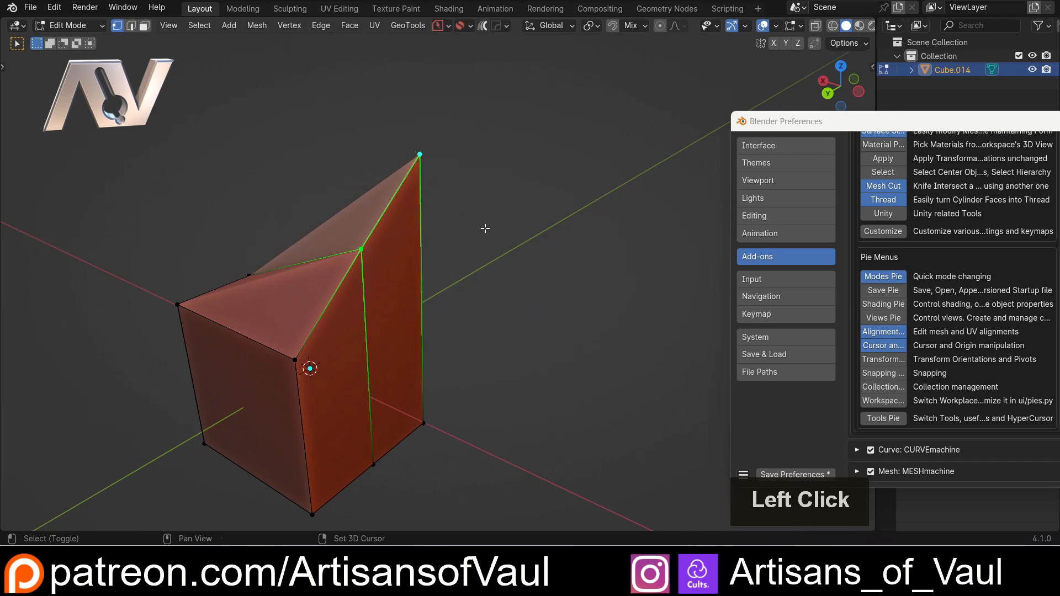
middle_click_drag(484, 228, 501, 202)
key("s")
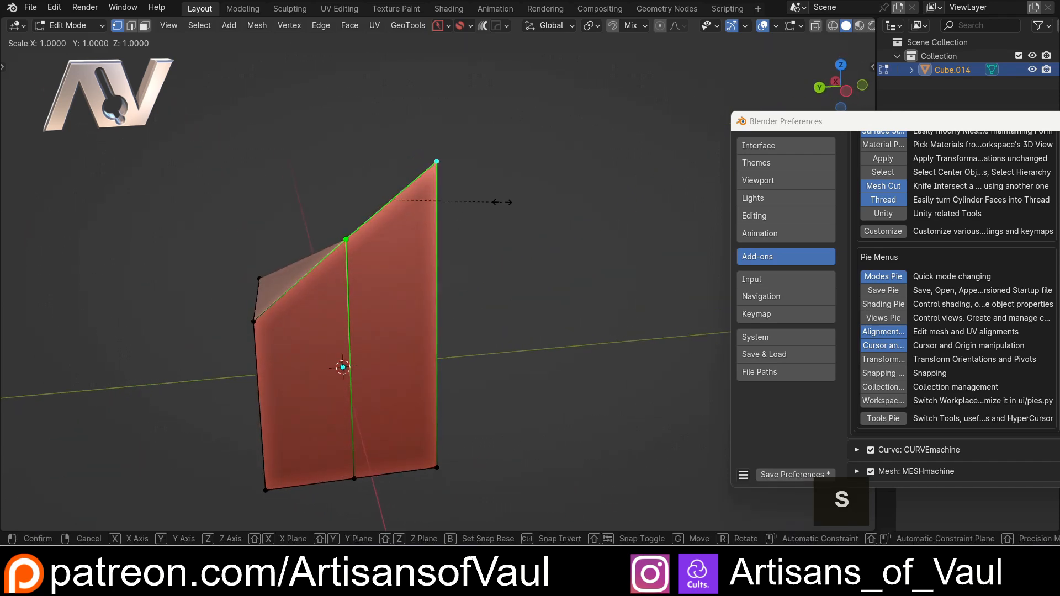
key("z")
key("0")
key("Return")
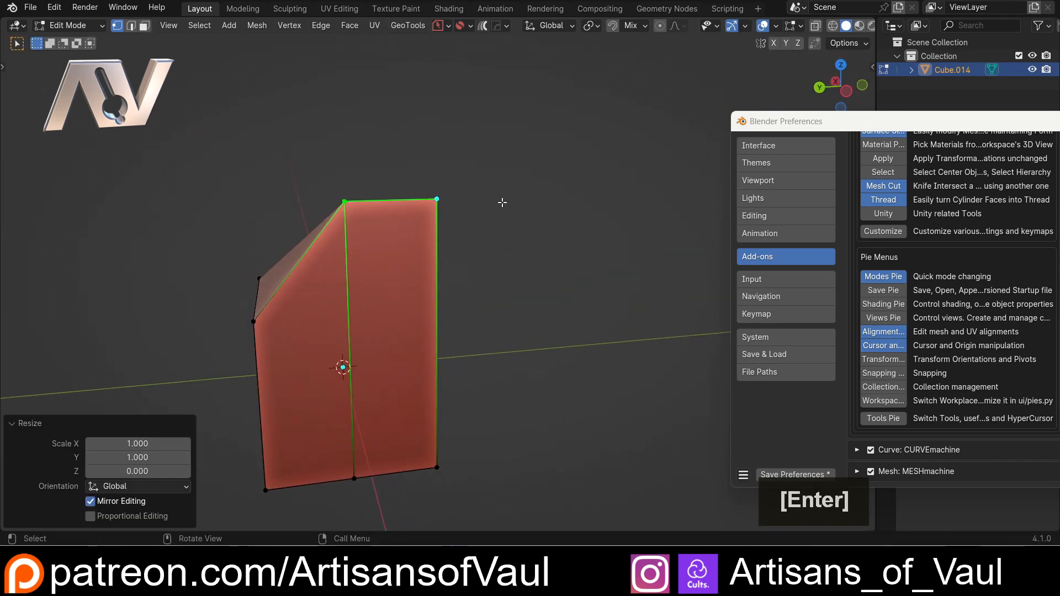
Undo and redo the Z flattening to compare both states of the raised vertices
mouse_move(447, 213)
middle_mouse_down()
mouse_move(412, 274)
mouse_move(411, 248)
mouse_move(439, 228)
middle_mouse_up()
key("ctrl+z")
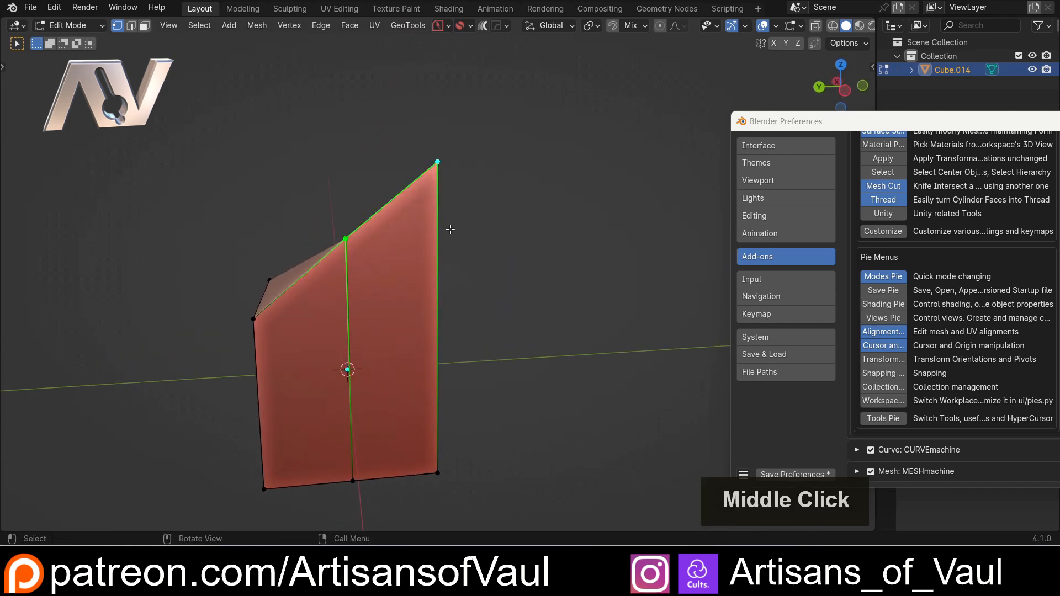
key("ctrl")
key("ctrl+shift+z")
middle_click_drag(359, 214, 402, 237, "shift")
Undo the flattening, try aligning the two raised vertices to Bottom with the Align pie, and undo that alignment
key("ctrl+z")
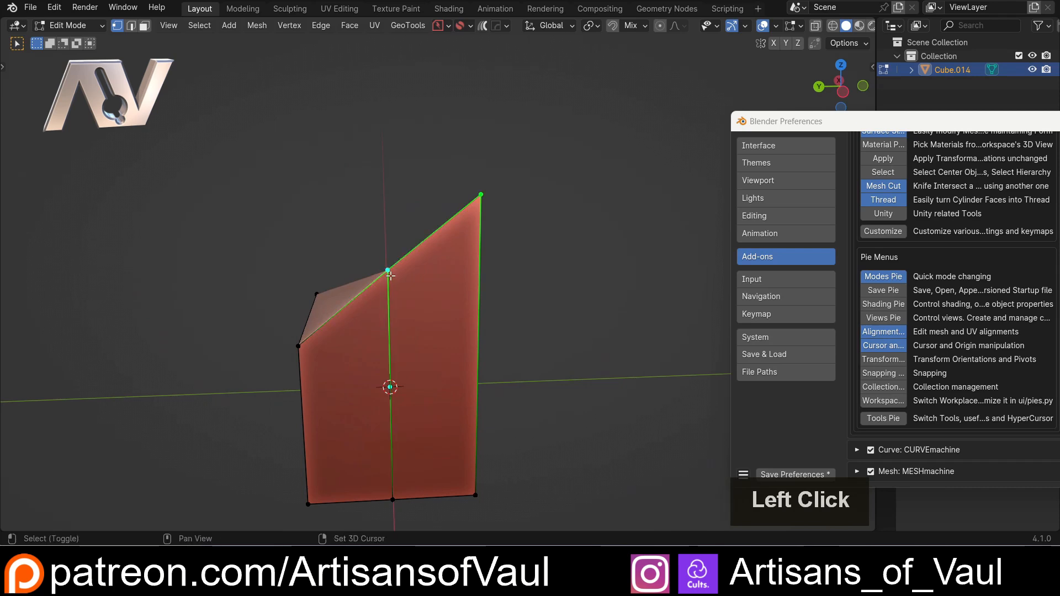
key("alt+a")
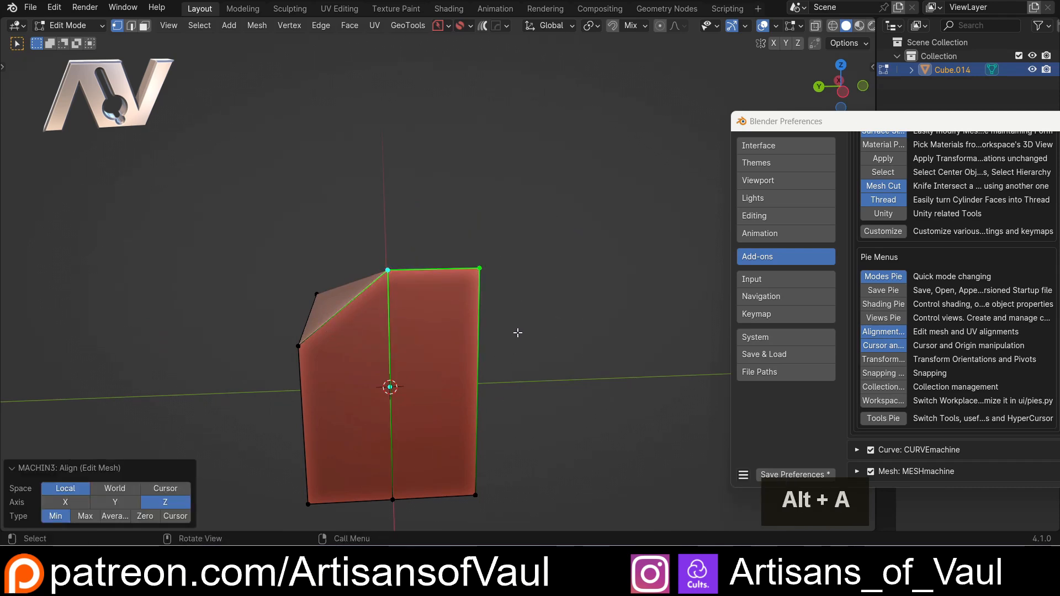
key("ctrl+z")
Select all three top vertices of the side face, align them to Bottom in the view, and return to Object Mode
middle_click_drag(284, 363, 497, 289)
key("alt+a")
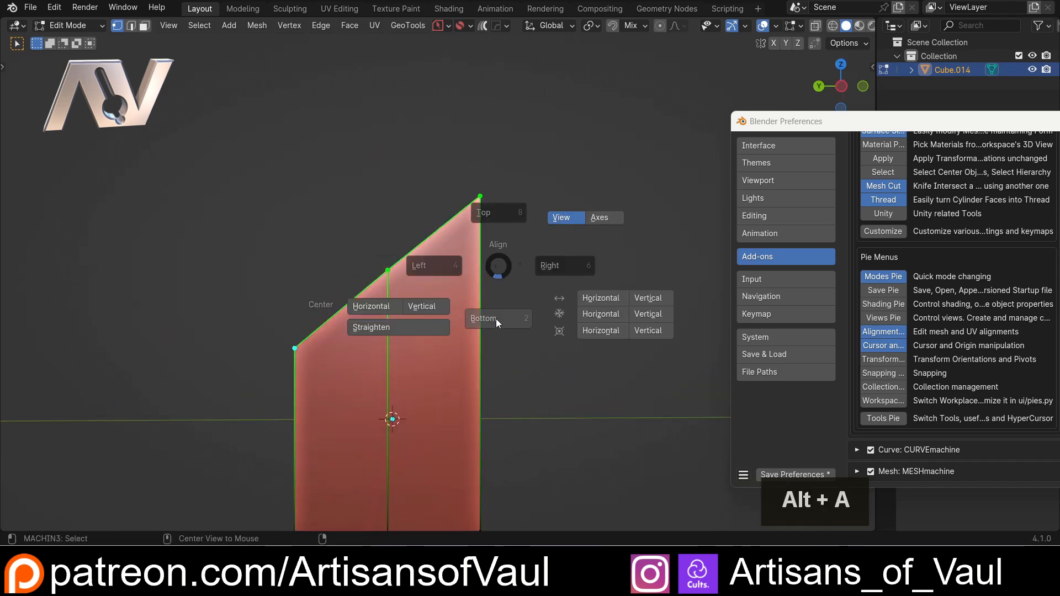
middle_click_drag(294, 338, 476, 292, "shift")
key("Tab")
middle_click_drag(393, 293, 501, 293)
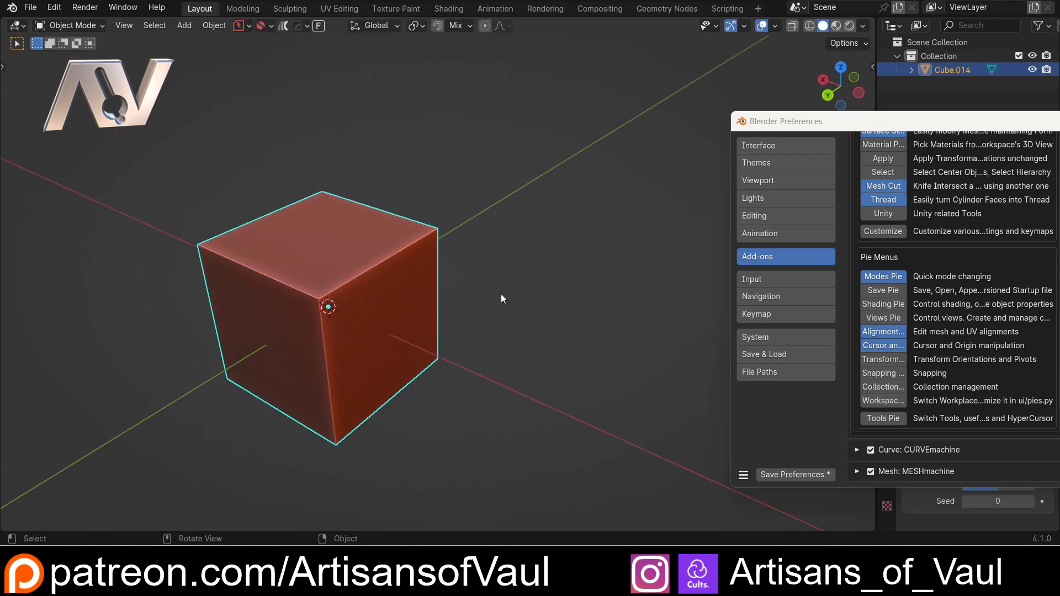
Find the Mirror tool in the add-on preferences, and duplicate the cube with an offset of about -3.0, -1.6 and 2.4
scroll(921, 389, "up", 12)
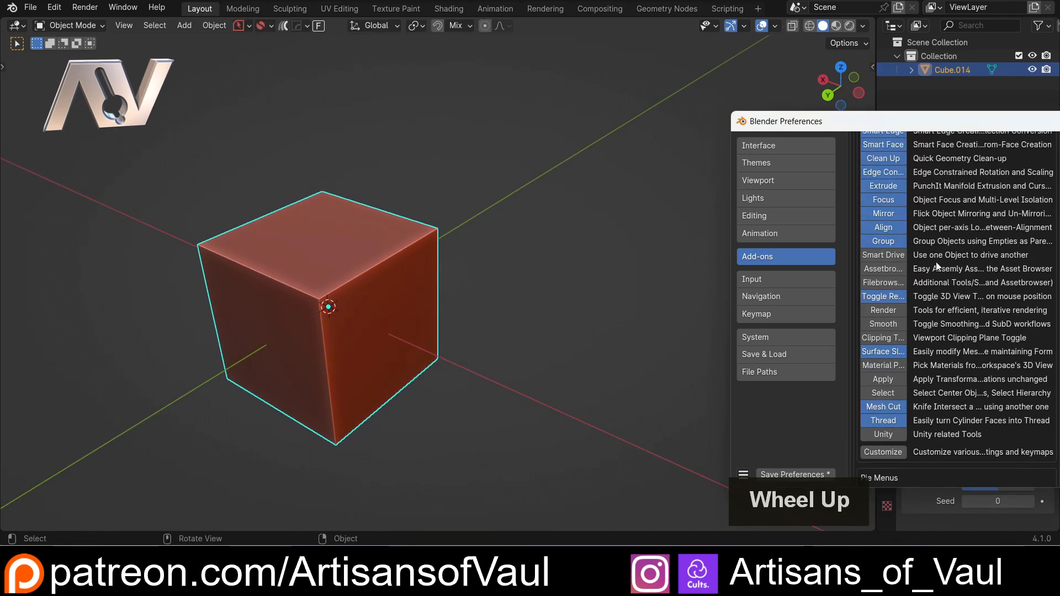
scroll(939, 228, "down", 2)
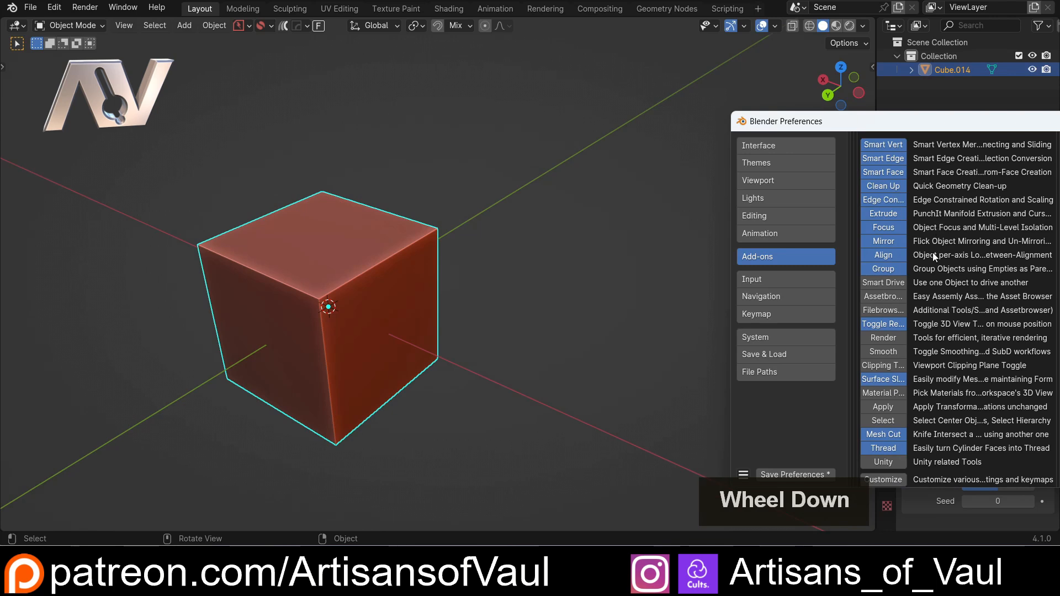
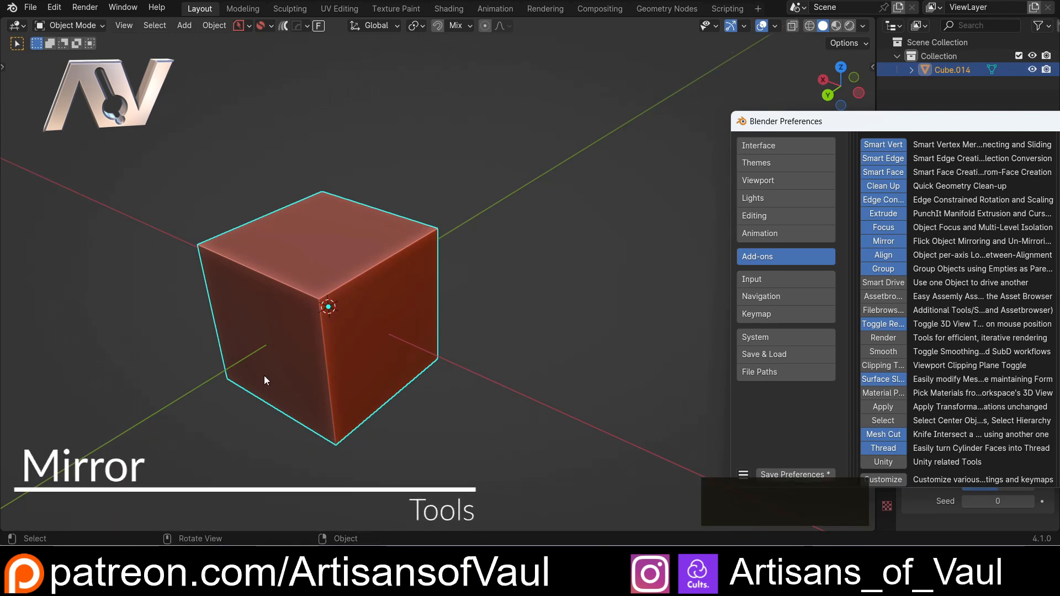
middle_click_drag(264, 375, 301, 354)
key("shift+d")
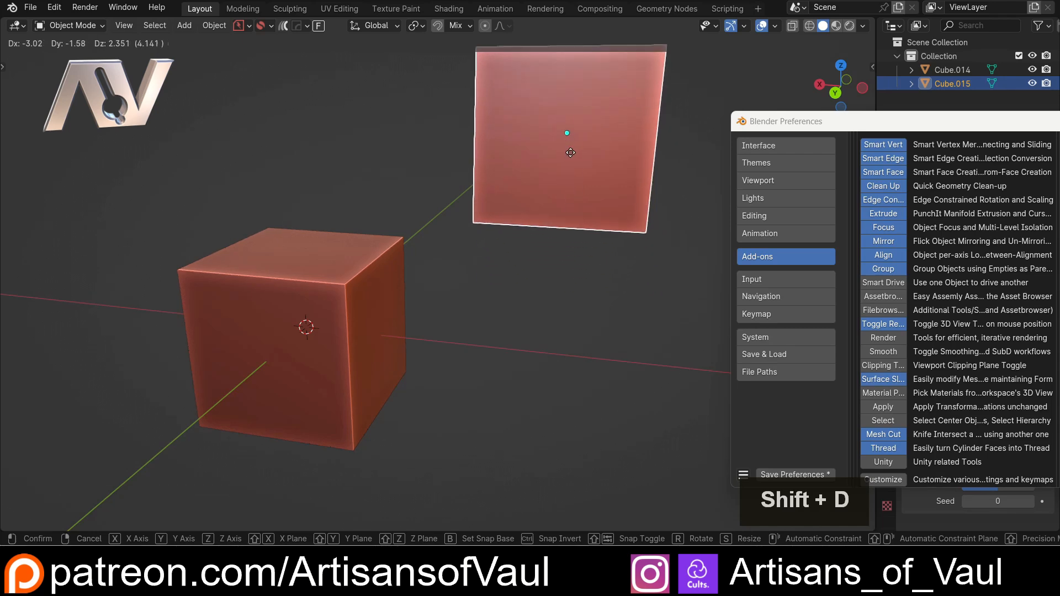
left_click(564, 155)
scroll(468, 238, "down", 4)
middle_click_drag(468, 238, 449, 250)
Enter Edit Mode on the duplicate, minimise the Preferences window, and add a centred horizontal loop cut around the cube
key("Tab")
scroll(398, 274, "up", 4)
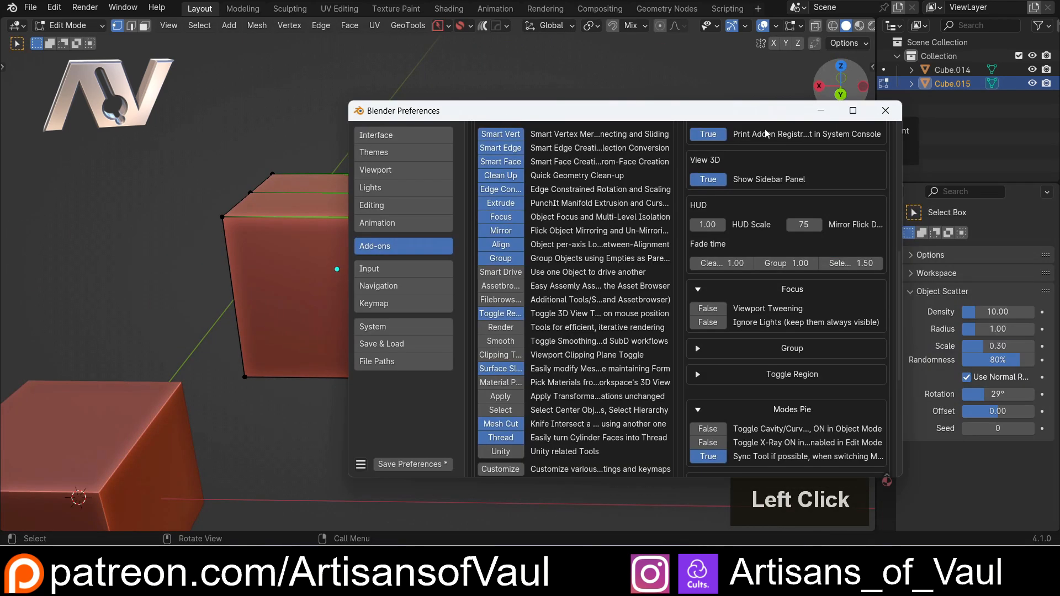
left_click(821, 111)
middle_click_drag(480, 227, 490, 221)
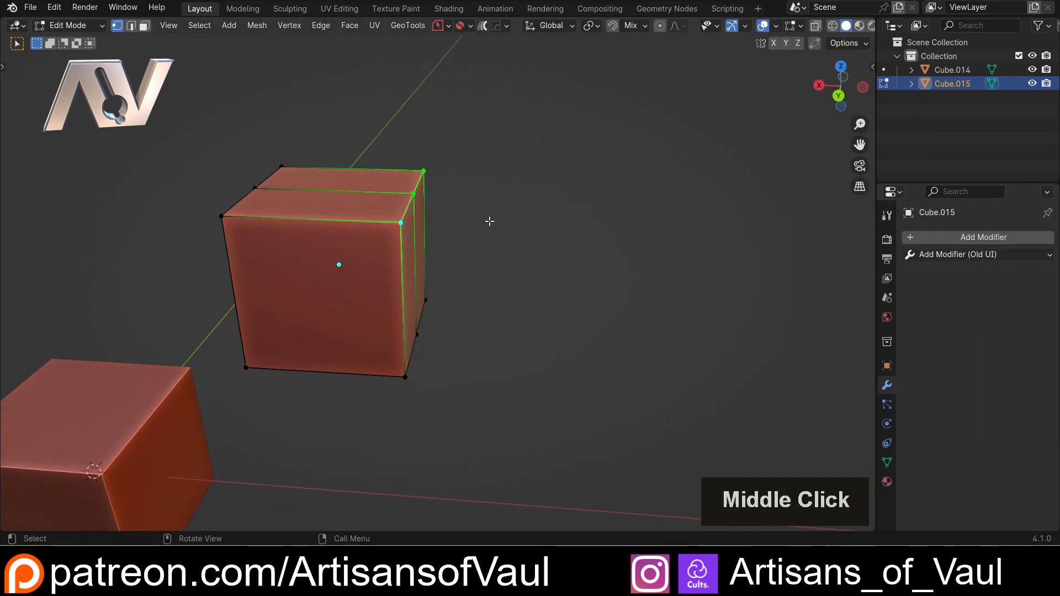
middle_click_drag(443, 248, 425, 259)
key("ctrl+r")
left_click(409, 287)
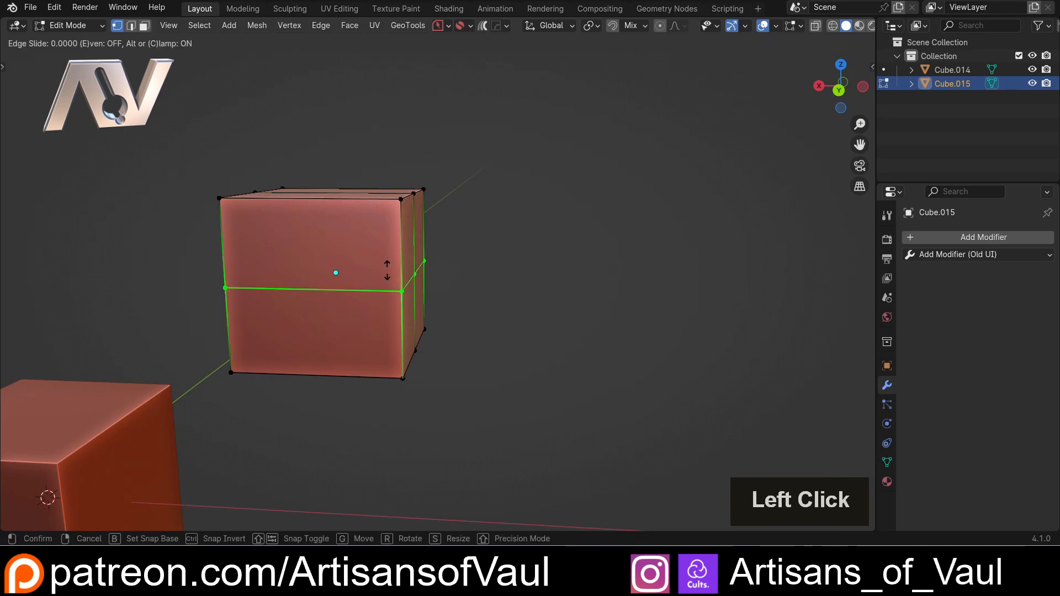
key("Escape")
Move the horizontal loop along negative global X to bend the block into a chevron, and return to Object Mode
key("g")
key("y")
key("x")
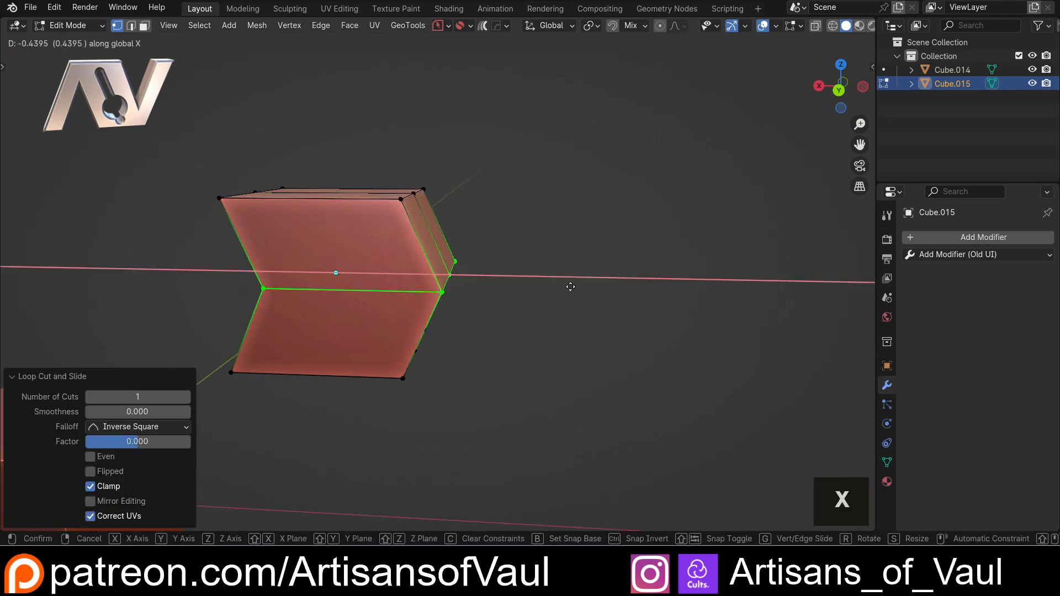
left_click(599, 286)
middle_click_drag(314, 256, 381, 251)
left_click(570, 257)
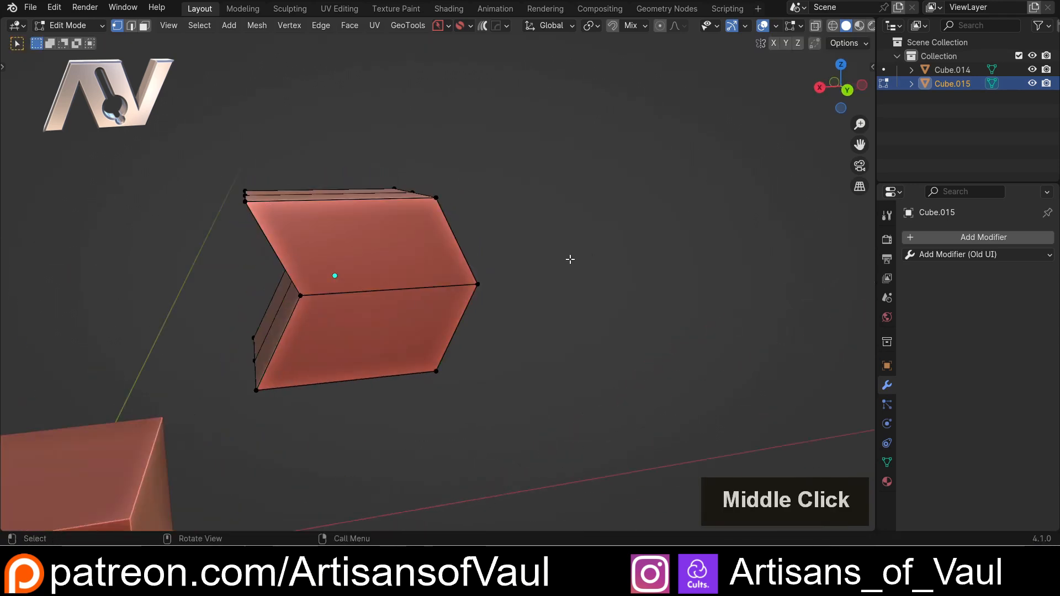
middle_click_drag(535, 259, 479, 265)
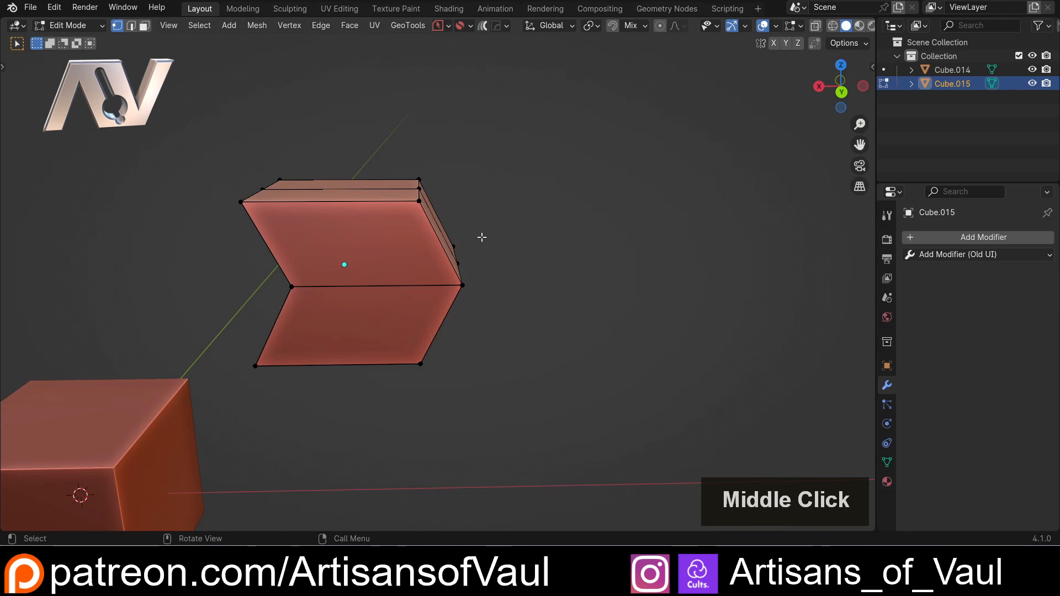
key("Tab")
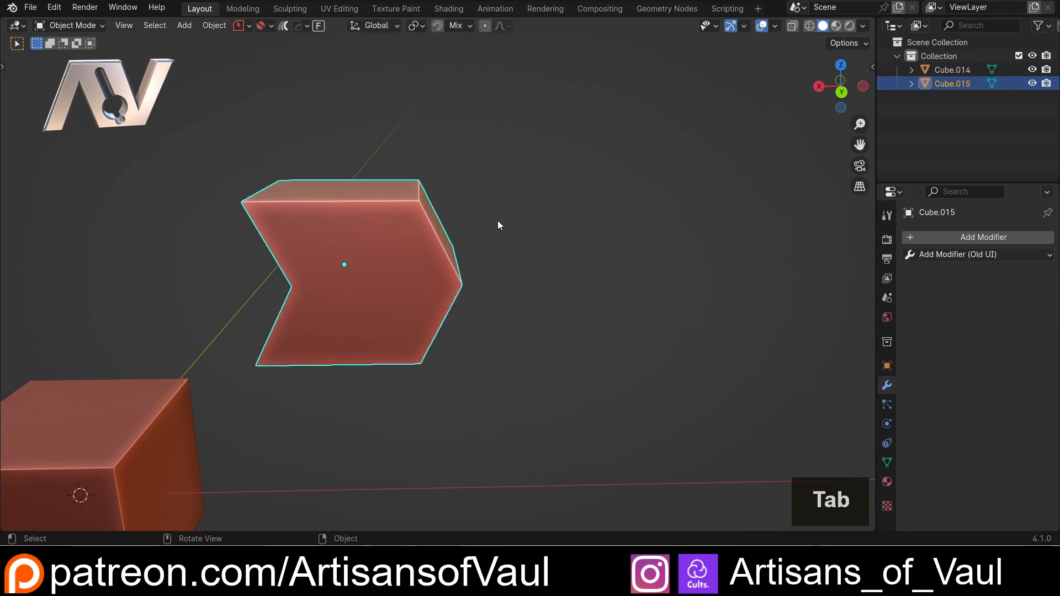
Mirror the chevron block across its own X axis with MACHIN3tools Mirror, using Bisect and Flip
key("alt+shift+x")
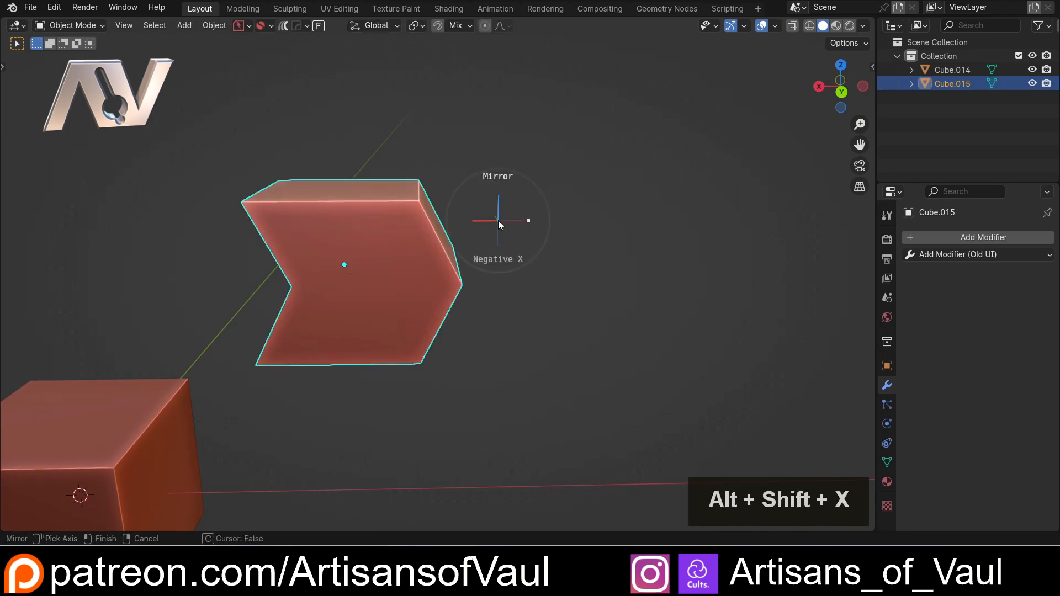
left_click(101, 215)
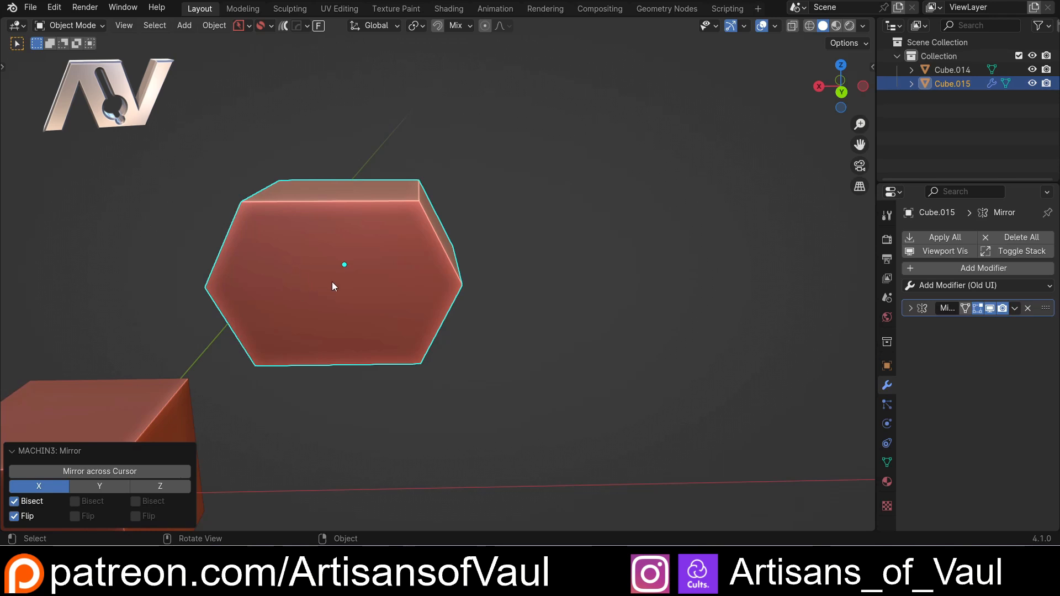
middle_click_drag(311, 279, 358, 256)
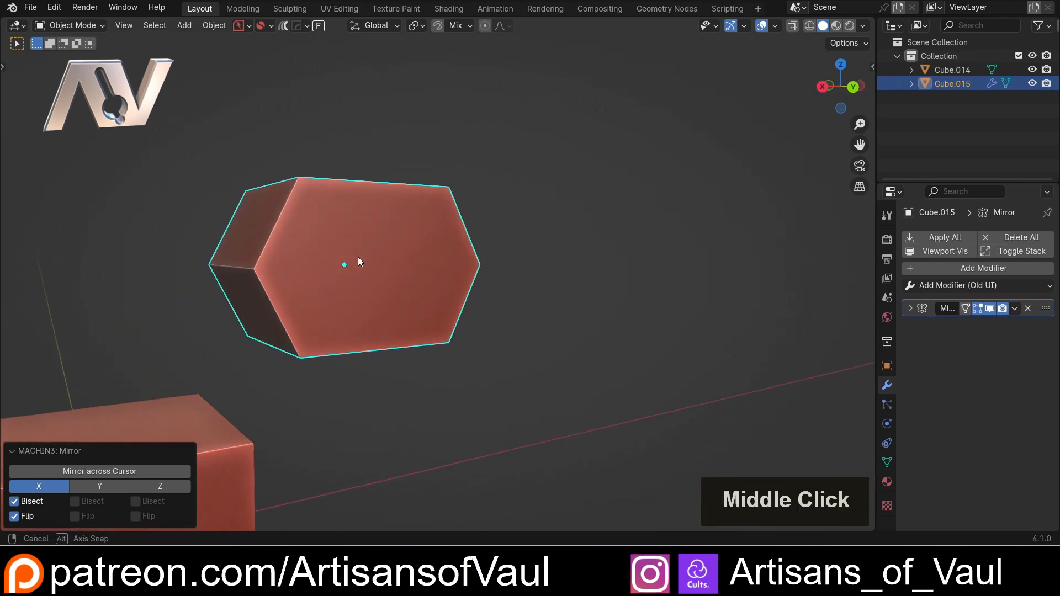
Add the original cube to the selection as the active object, and mirror the hexagonal block across it along X and Y
scroll(375, 239, "down", 2)
middle_click_drag(365, 358, 437, 284, "shift")
middle_click_drag(467, 275, 406, 294)
middle_click_drag(352, 294, 439, 264, "shift")
left_click(349, 278, "shift")
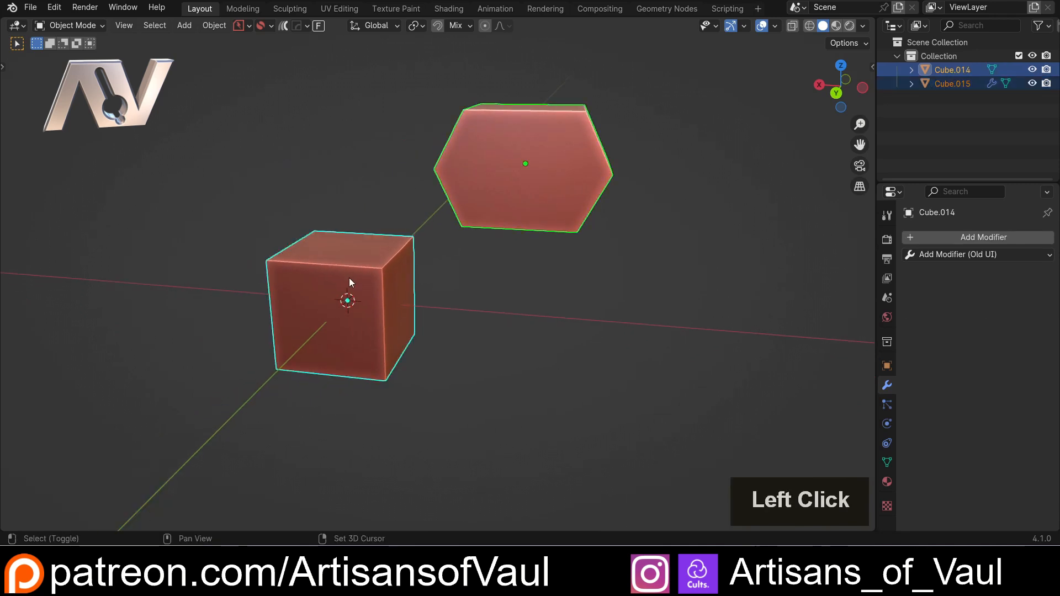
middle_click_drag(479, 305, 551, 205)
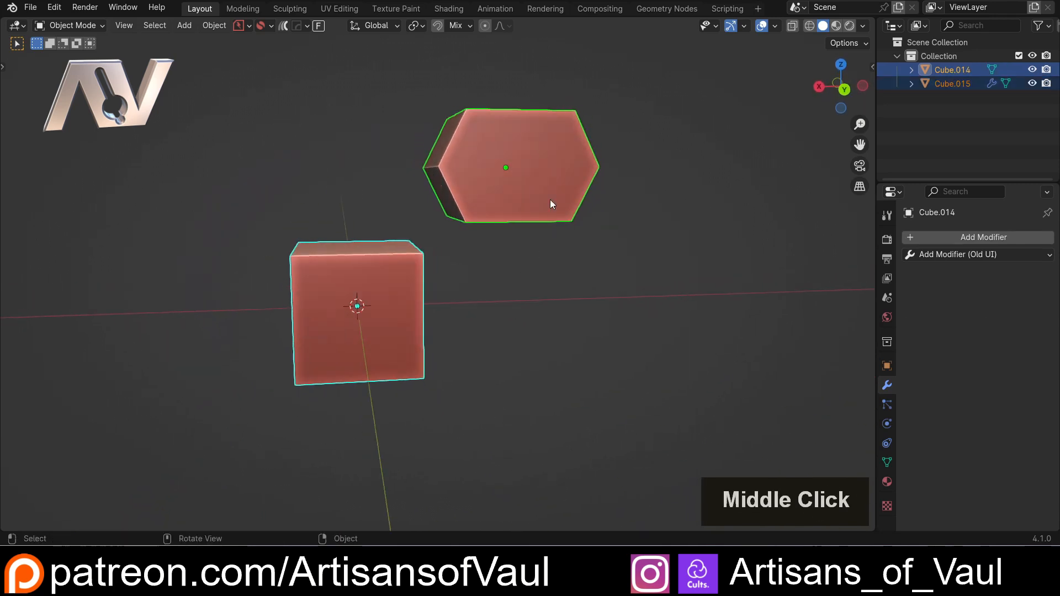
middle_click_drag(369, 274, 436, 308, "shift")
key("alt+shift+x")
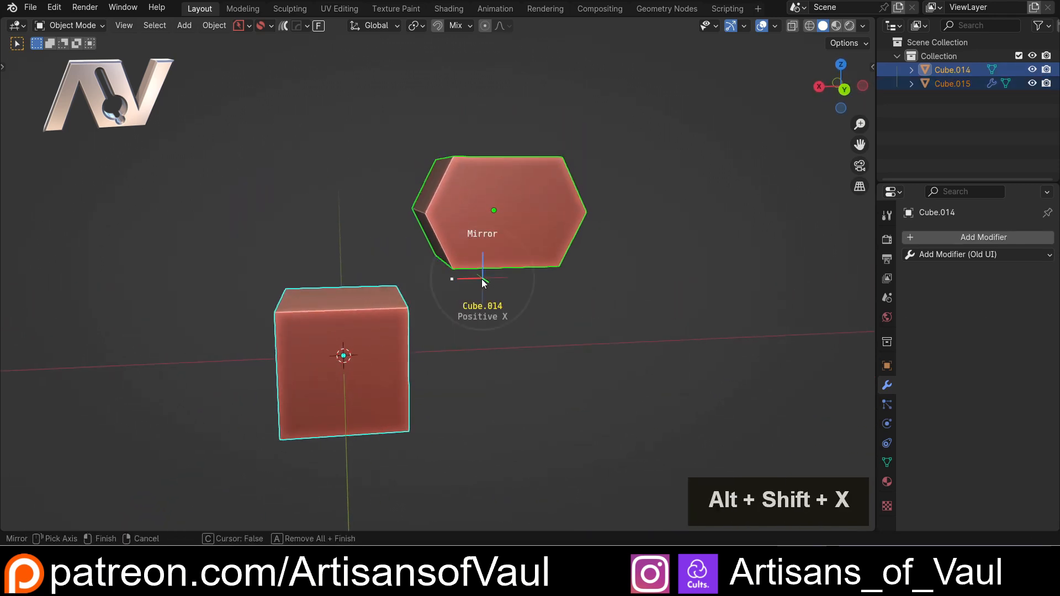
left_click(477, 279)
middle_click_drag(389, 263, 436, 195)
key("alt+shift+x")
left_click(445, 246)
scroll(439, 286, "down", 3)
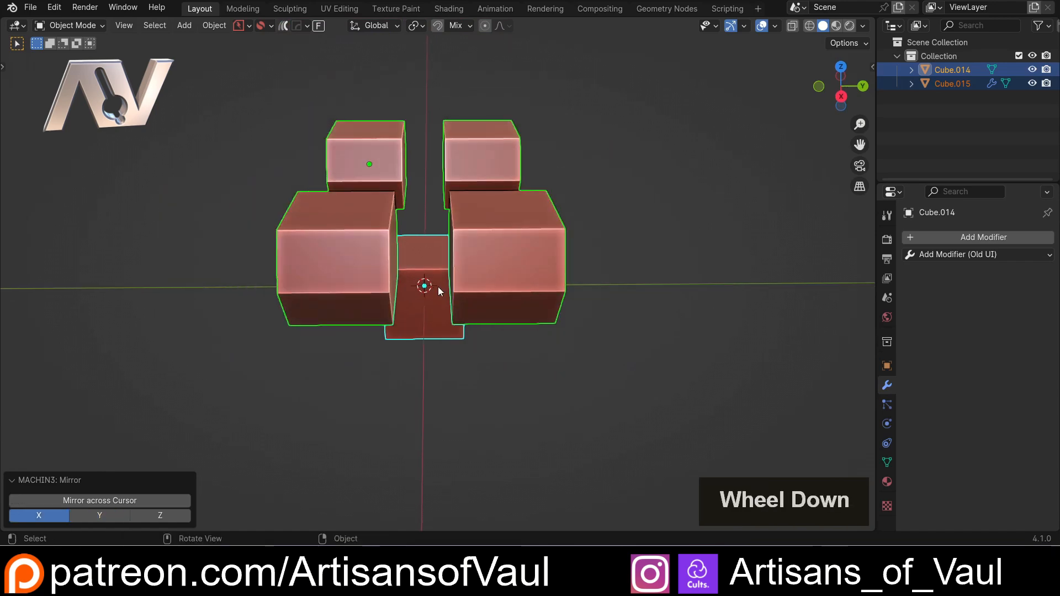
Mirror the hexagonal blocks across the original cube along Z
middle_click_drag(438, 287, 440, 247)
key("alt+shift+x")
left_click(476, 302)
middle_click_drag(476, 302, 458, 276)
middle_click_drag(458, 276, 397, 259)
Select the mirrored hexagonal block and examine the settings of its first Mirror modifier
left_click(504, 228)
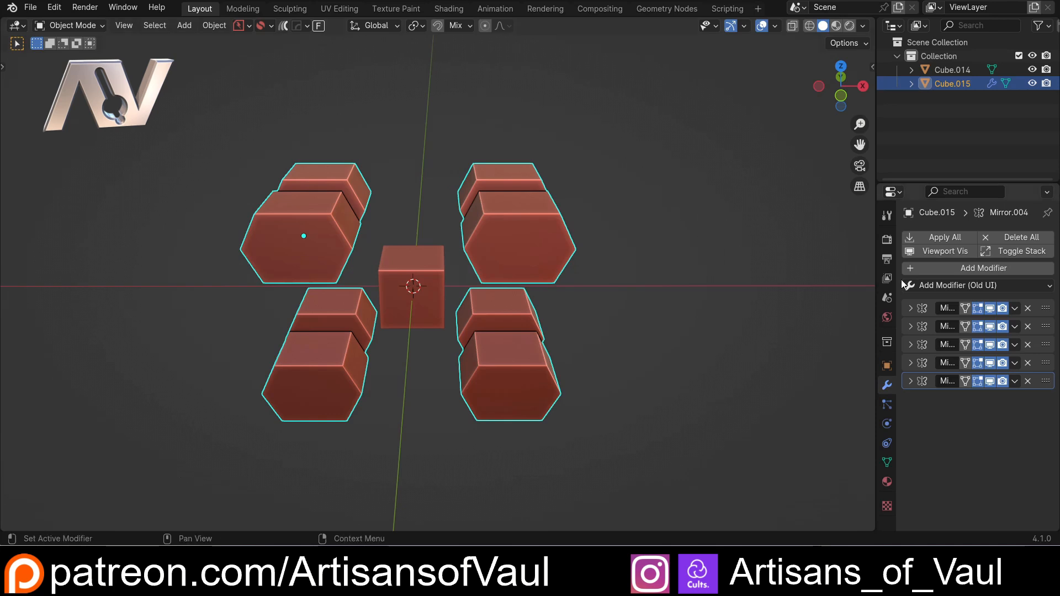
left_click(910, 307)
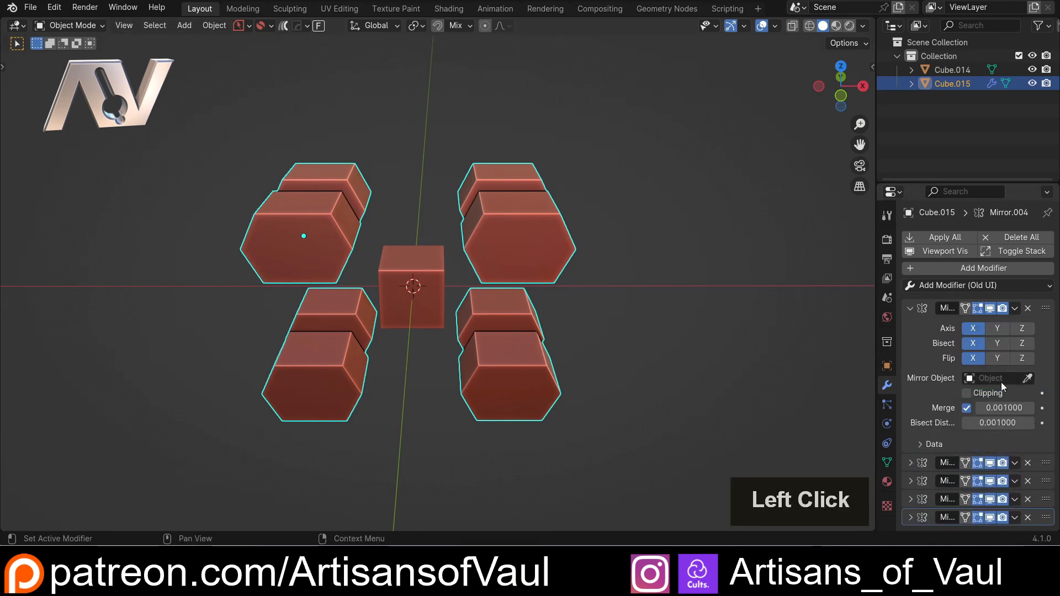
left_click(905, 307)
scroll(588, 290, "down", 1)
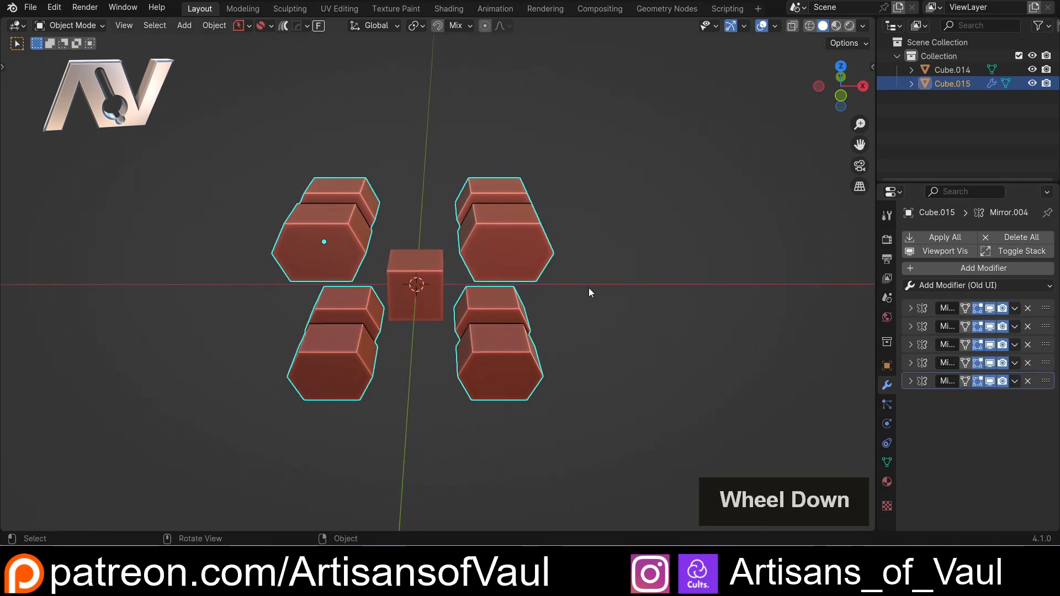
Delete all objects in the scene and add a new cube
left_click(575, 269)
middle_click_drag(575, 269, 478, 343)
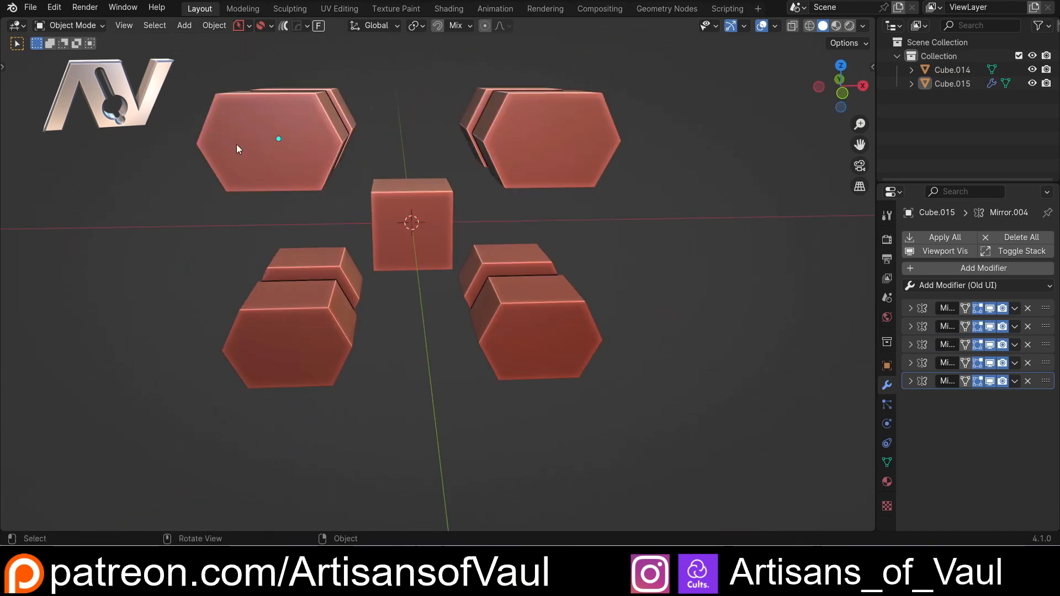
key("a")
key("Delete")
key("shift+a")
mouse_move(469, 253)
left_click(507, 281)
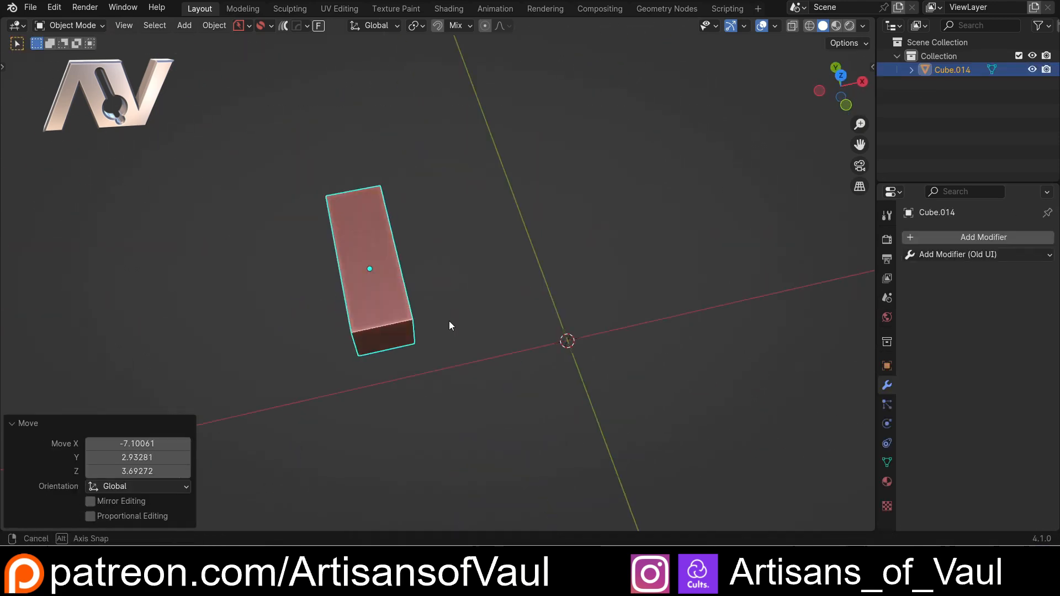
Bevel the vertical corner edges at one end of the long block into a full rounded end
key("Tab")
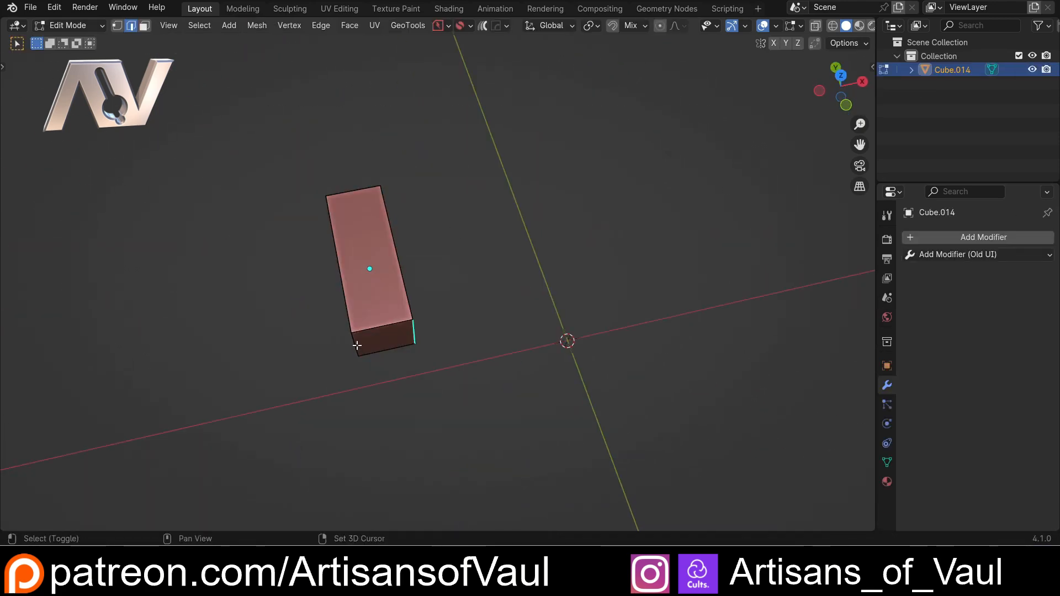
key("ctrl+b")
key("Tab")
Add a second cube, resize it and align it to the long block's location and rotation
key("shift+a")
left_click(651, 249)
key("s")
key("g")
key("alt+a")
left_click(128, 486)
left_click(87, 487)
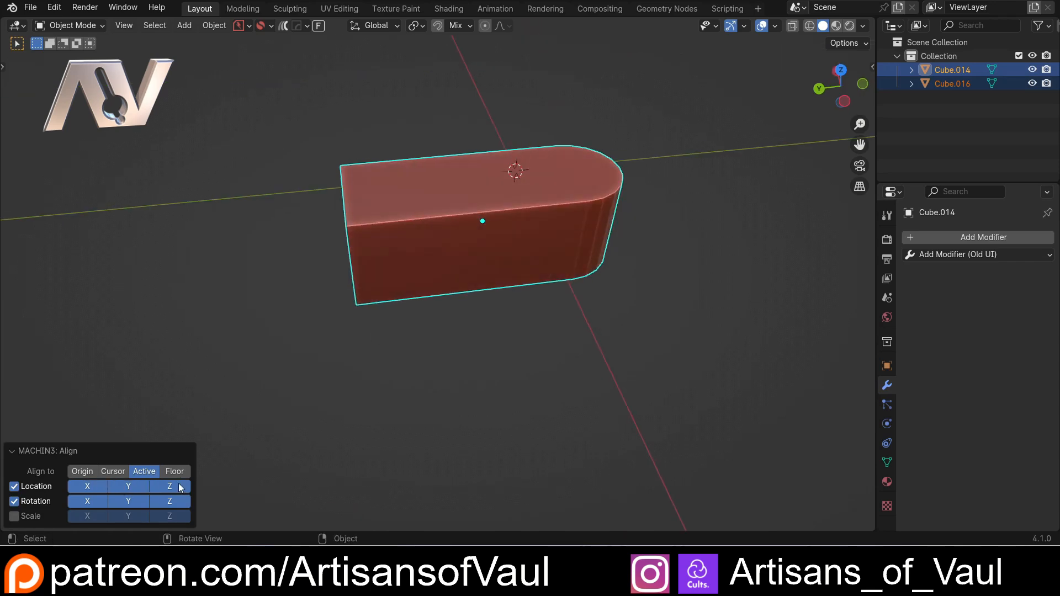
Move the second cube onto the square end of the long block's upper surface
left_click(951, 83)
middle_click_drag(496, 354, 335, 238)
key("ctrl+KP_3")
key("g")
left_click(579, 304)
Extrude the small cube's end face along the block and round the corners of its far end with a bevel
key("Tab")
left_click(309, 208)
key("e")
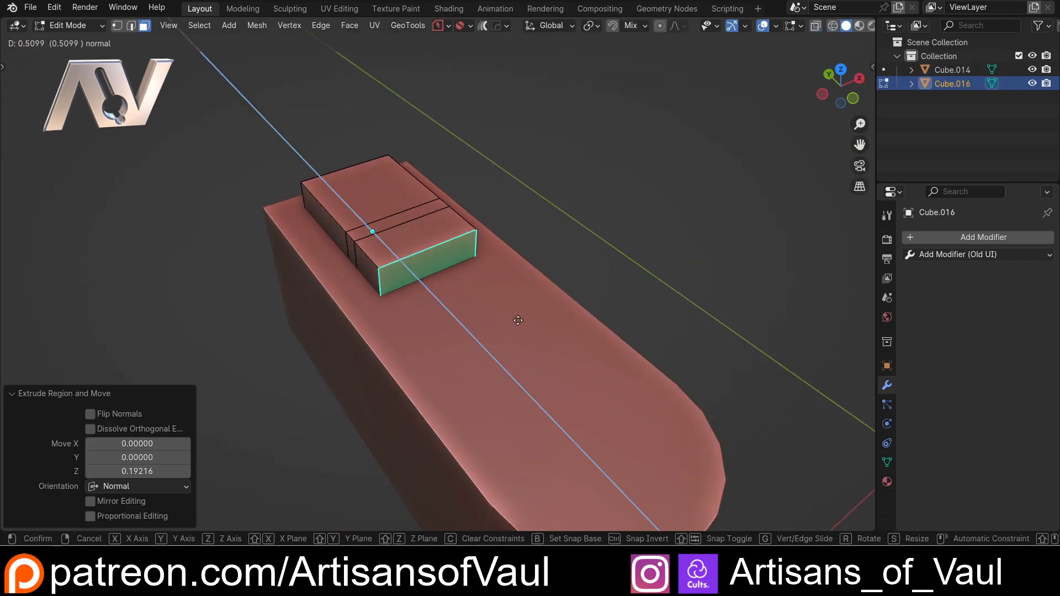
left_click(603, 373)
key("ctrl+b")
left_click(787, 381)
Narrow the middle section of the raised detail by scaling it along X
key("3")
middle_click_drag(787, 380, 658, 280)
key("s")
key("x")
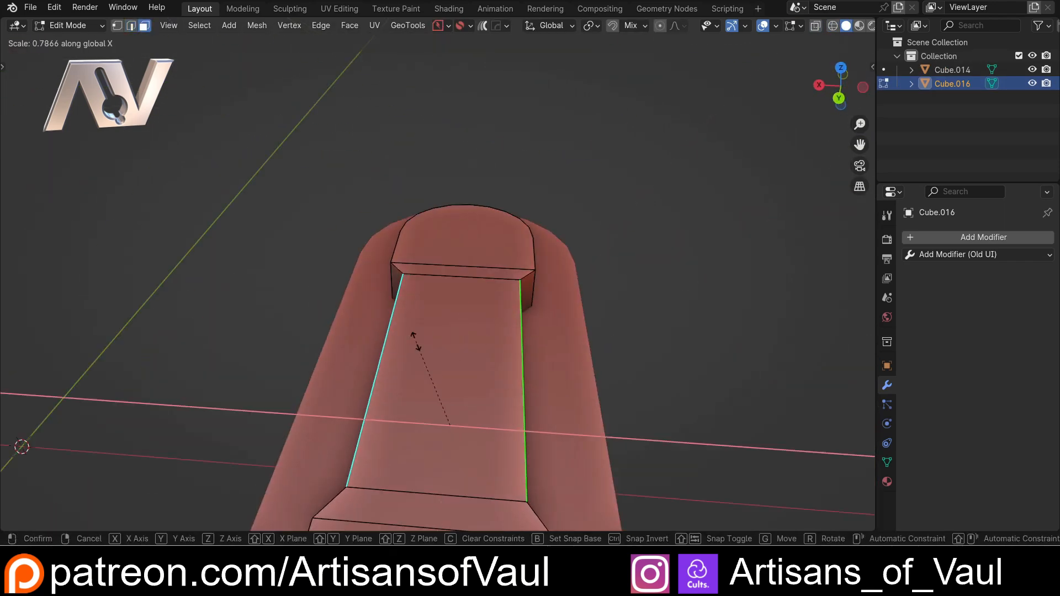
left_click(414, 336)
Duplicate the plain rounded block twice beside the original, rotating each copy and turning the second by about -52°
key("Tab")
left_click(371, 327)
key("shift+d")
key("r")
left_click(580, 321)
key("shift+d")
key("r")
left_click(582, 376)
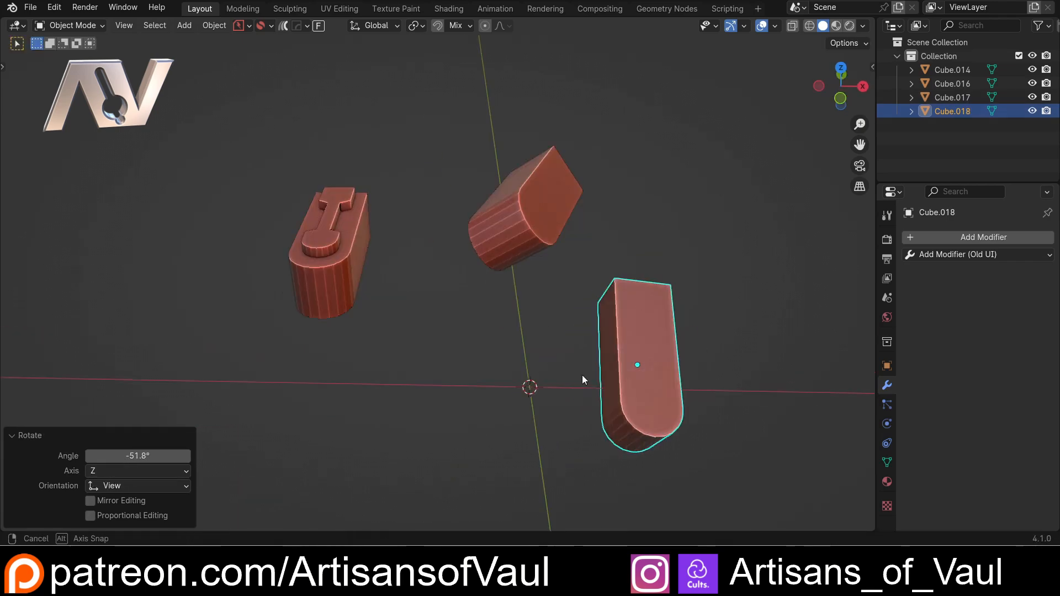
Scale down the second block copy and reposition the copies with space between them
key("s")
left_click(462, 327)
key("g")
left_click(461, 209)
key("g")
middle_click_drag(377, 290, 403, 293)
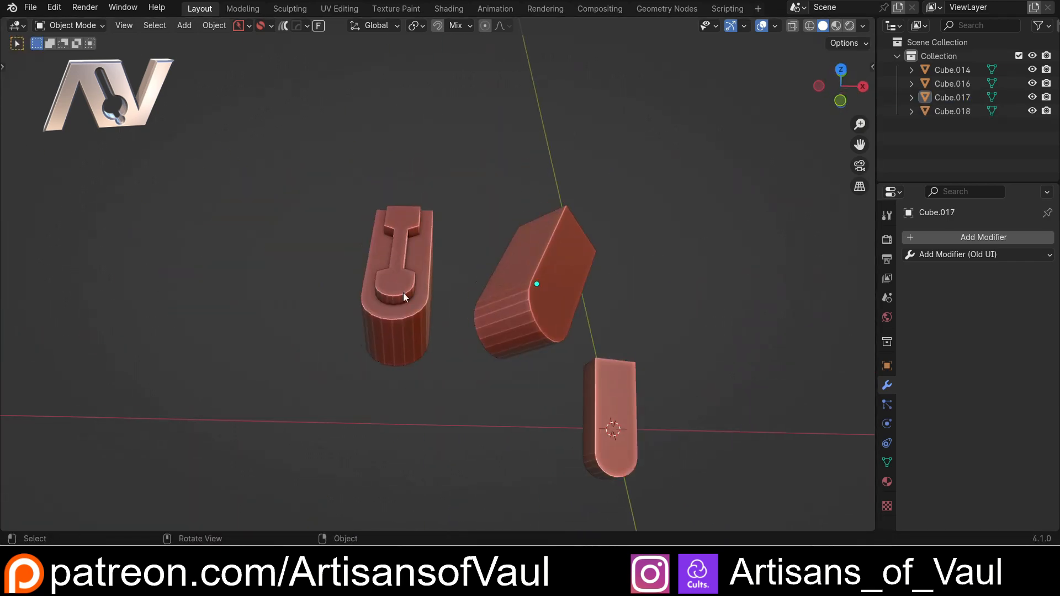
Add a cylinder at the raised detail's square end, scale it to 0.333 and move it onto the upper surface
key("shift+s")
left_click(414, 320)
key("shift+a")
left_click(516, 319)
type("s.333g")
left_click(482, 325)
Inset the cylinder's upper face and extrude it upward into a thin rod
key("Tab")
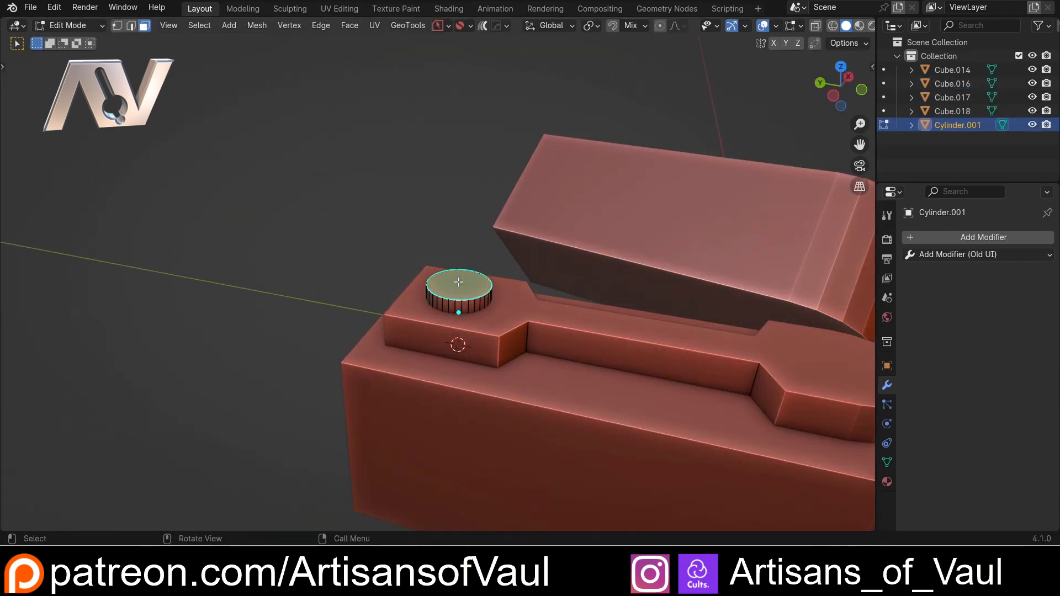
key("i")
left_click(624, 293)
key("e")
key("Tab")
Reset the 3D cursor to the world origin
middle_click_drag(625, 293, 428, 319)
key("shift+s")
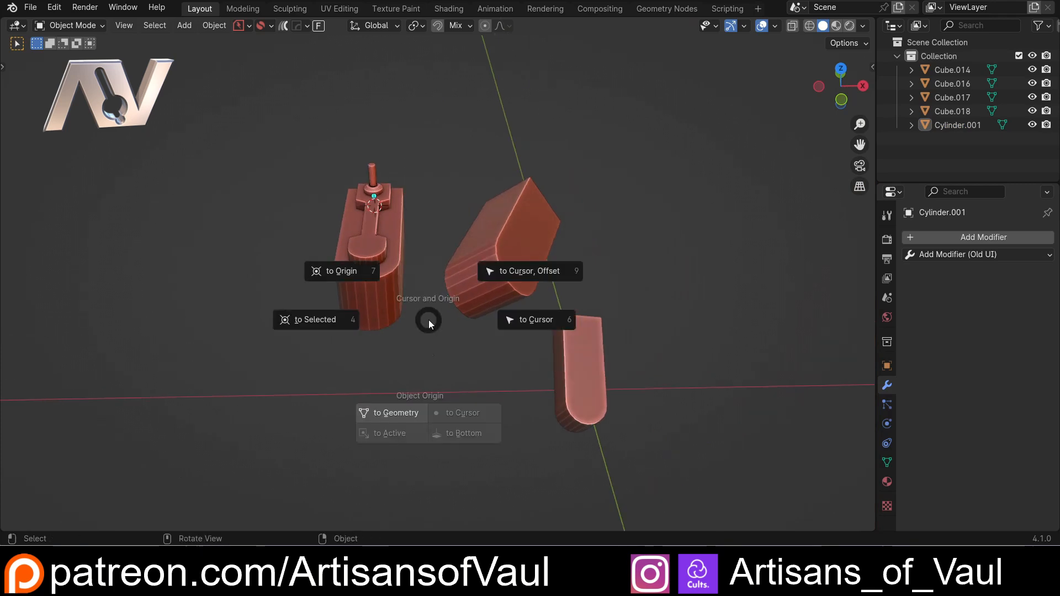
left_click(407, 414)
middle_click_drag(429, 179, 247, 234)
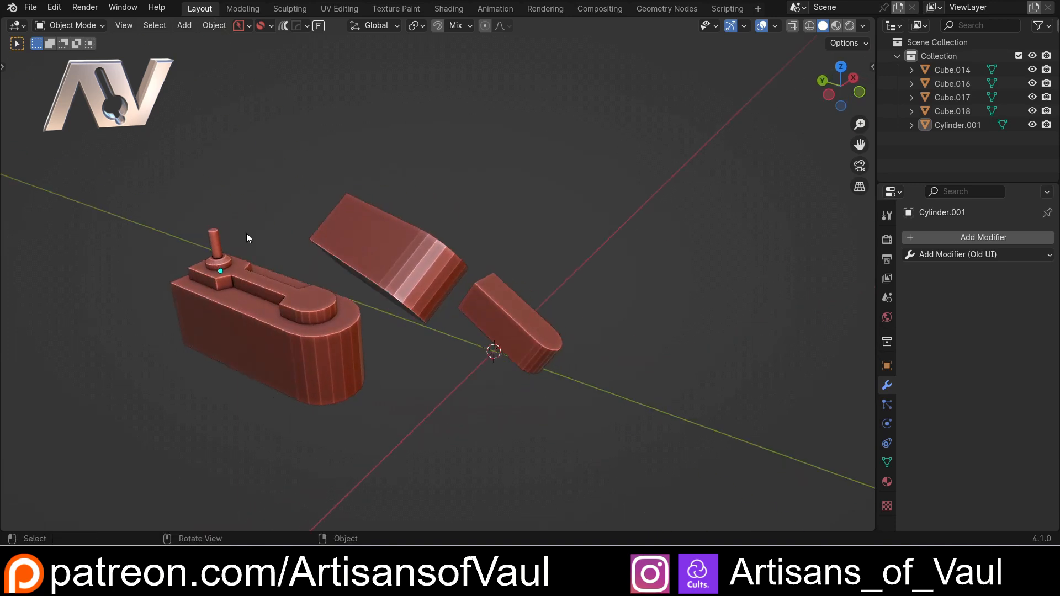
Compare the detailed original block with its two plain copies by selecting each in turn
middle_click_drag(321, 236, 230, 230)
left_click(193, 299)
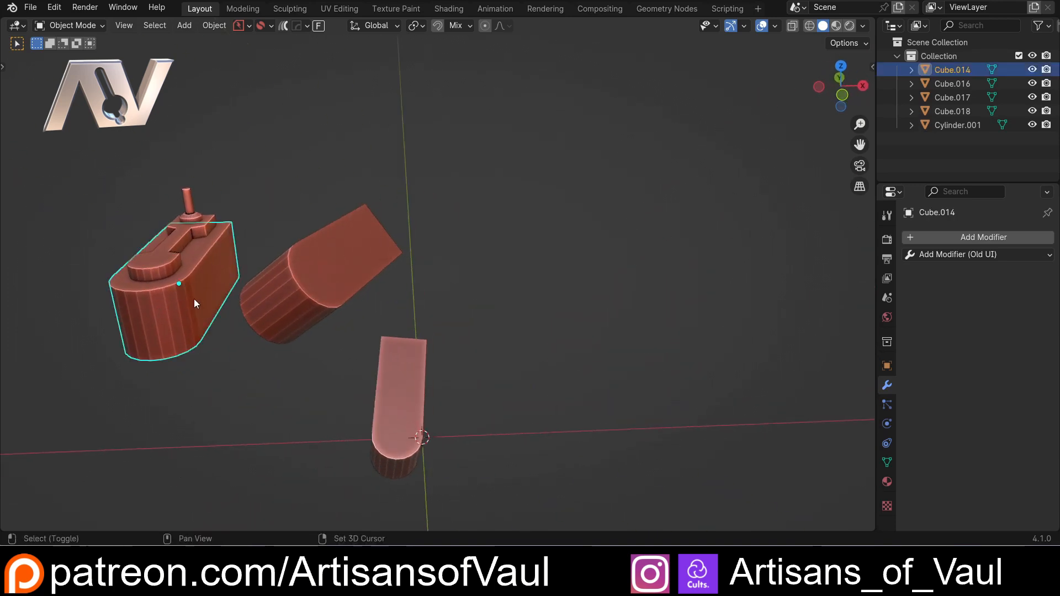
middle_click_drag(194, 299, 421, 261)
left_click(422, 260)
mouse_move(356, 333)
middle_mouse_down()
mouse_move(312, 367)
mouse_move(374, 333)
middle_mouse_up()
left_click(555, 353)
middle_click_drag(624, 380, 381, 139)
Select the cylinder and the raised detail, and add the original block as the active object
left_click(333, 150)
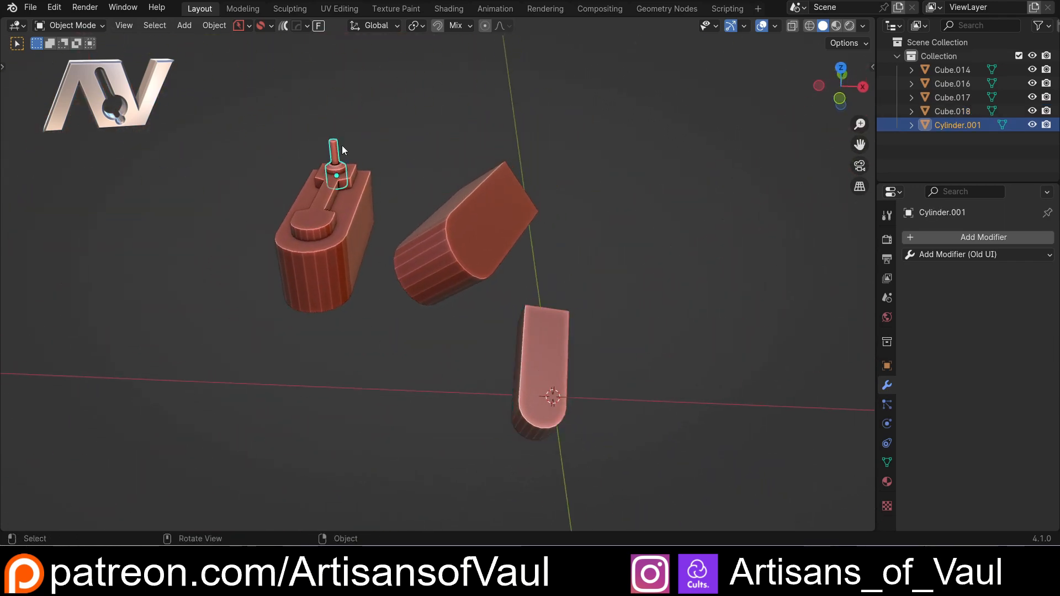
left_click(323, 202, "shift")
left_click(354, 202, "shift")
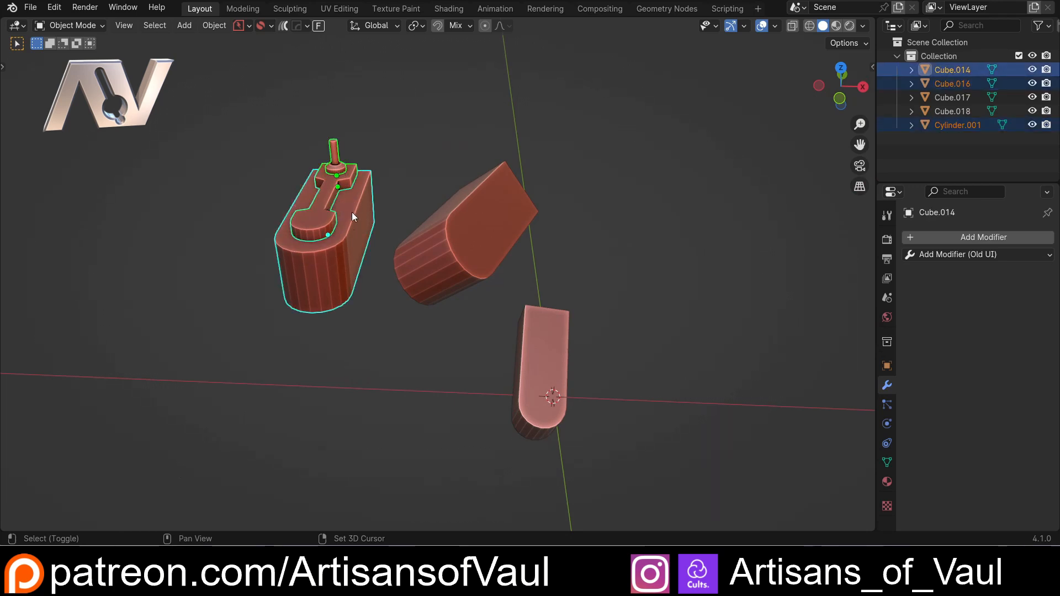
middle_click_drag(352, 212, 287, 270)
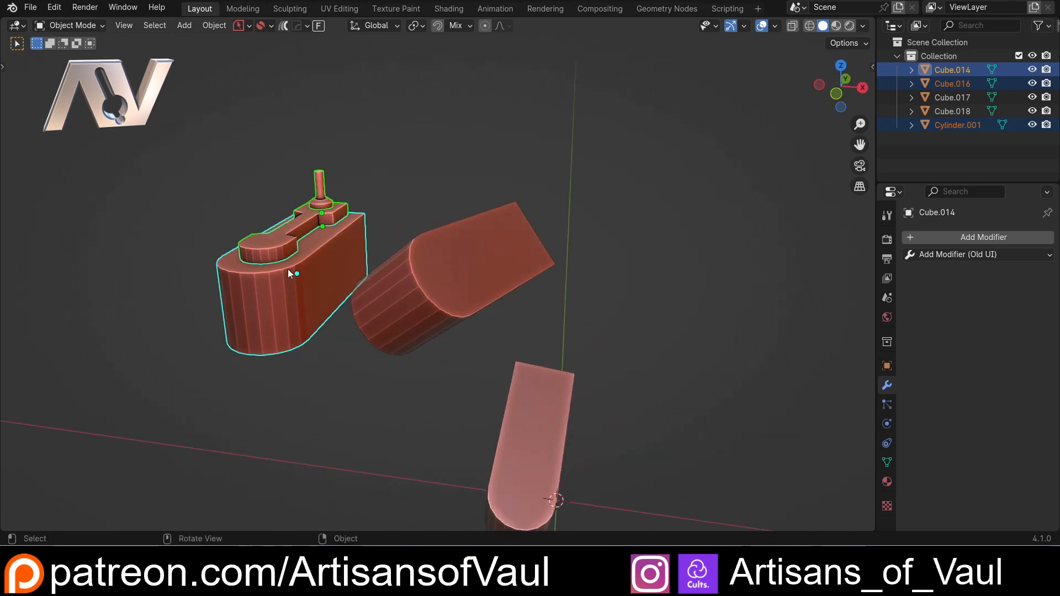
middle_click_drag(266, 308, 353, 230)
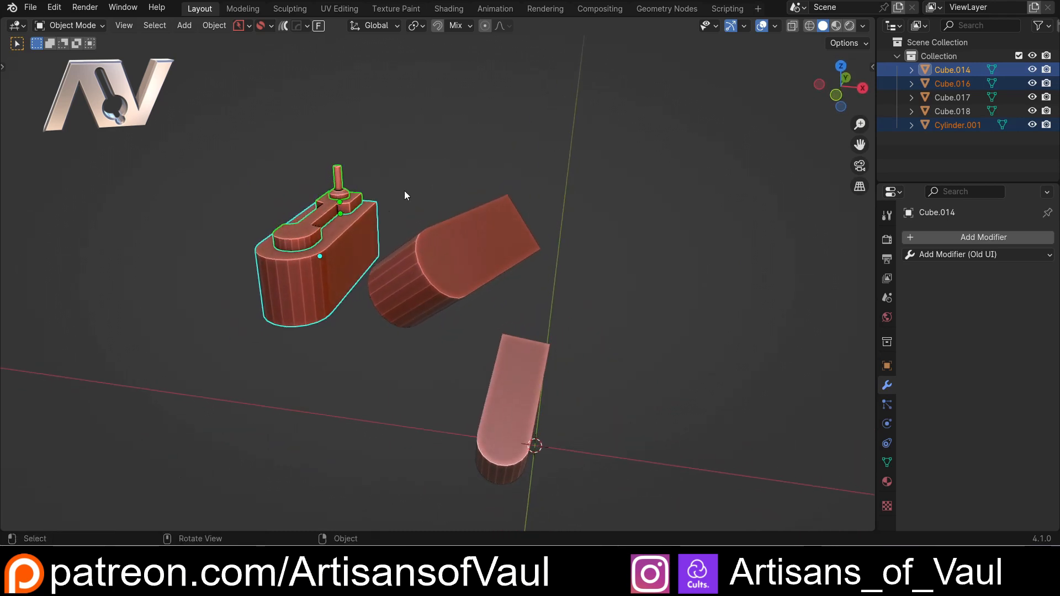
Start MACHIN3tools Align Relative and choose both plain block copies as targets
right_click(431, 132)
mouse_move(495, 129)
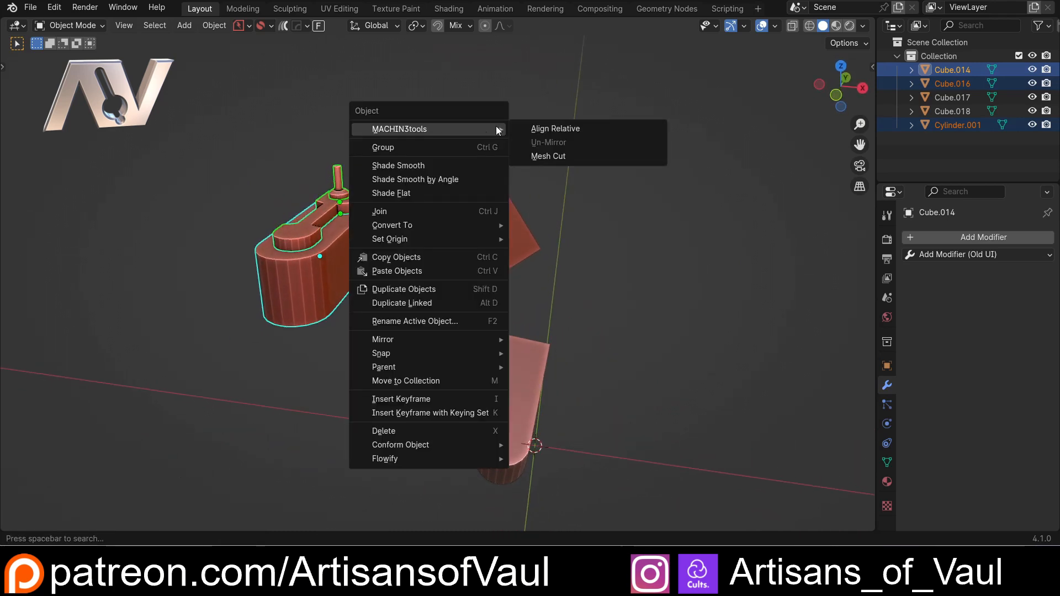
left_click(584, 129)
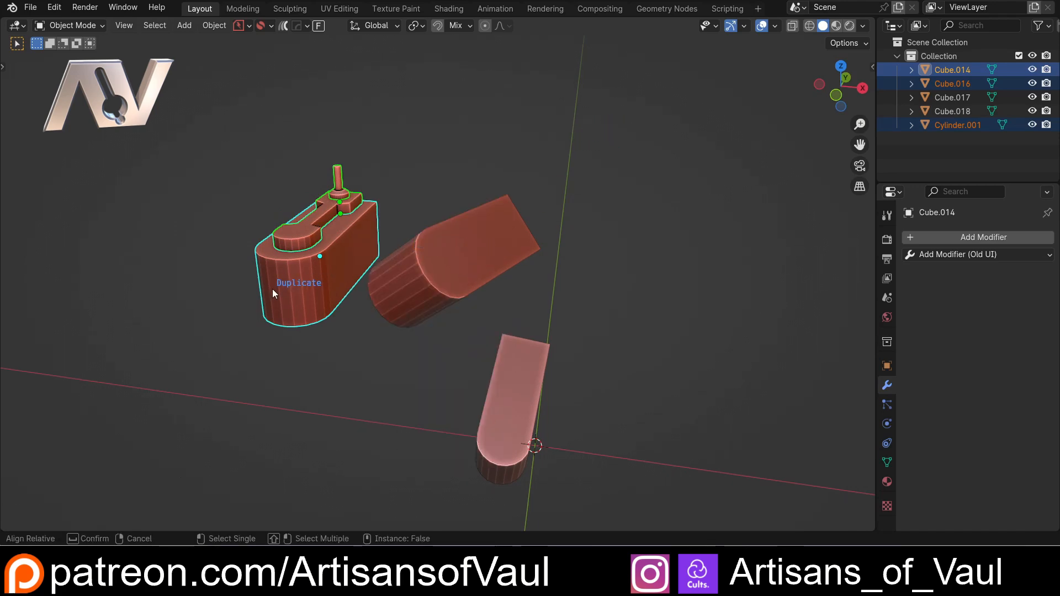
middle_click_drag(272, 290, 315, 264)
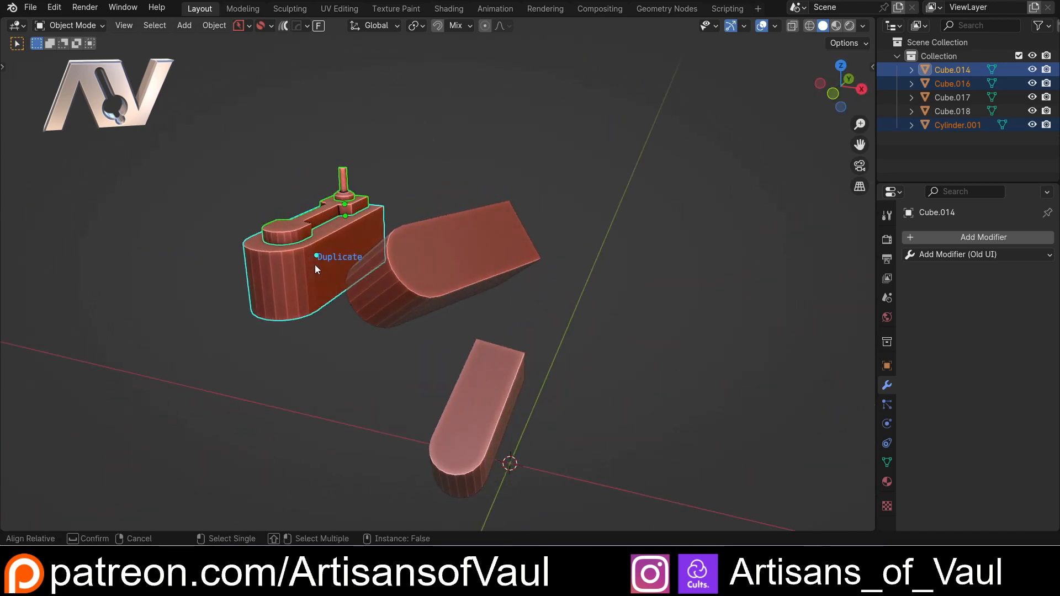
left_click(486, 398)
middle_click_drag(370, 372, 410, 356)
Switch Align Relative from Duplicate to Instance and apply it to the two target blocks
middle_click(596, 299)
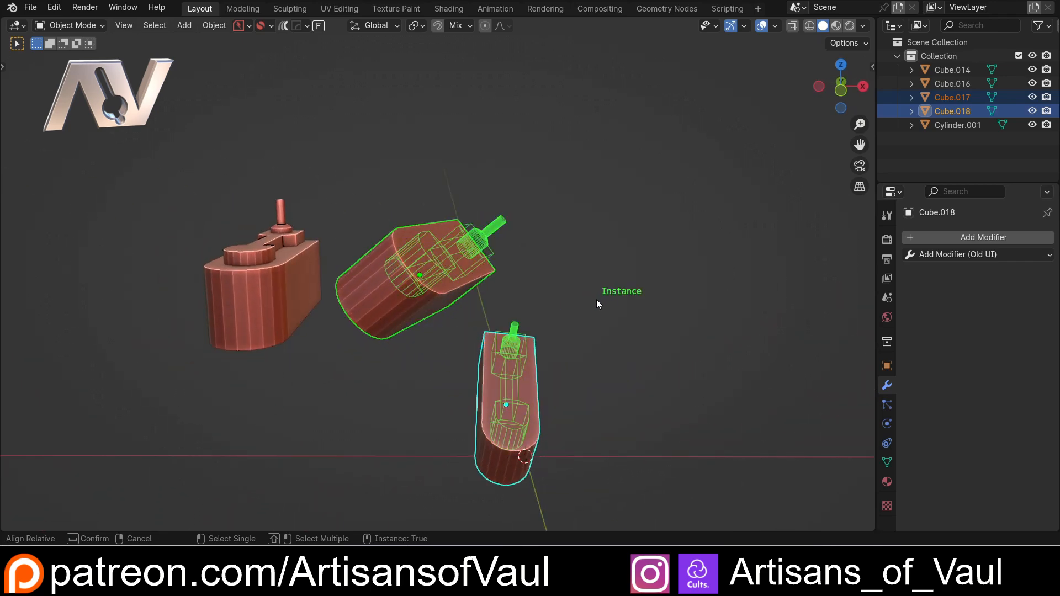
middle_click(596, 300)
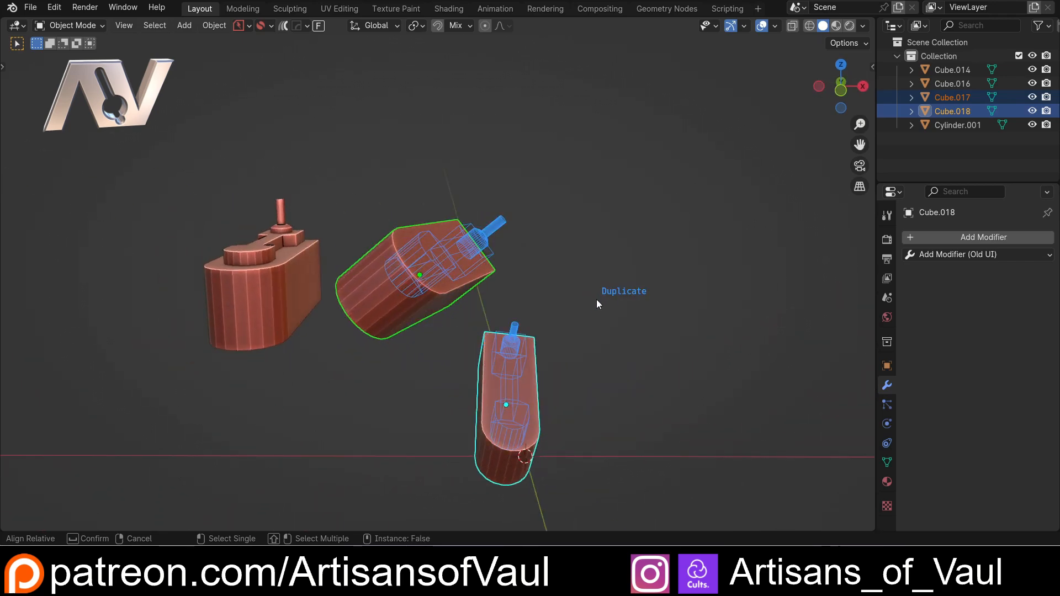
middle_click(596, 304)
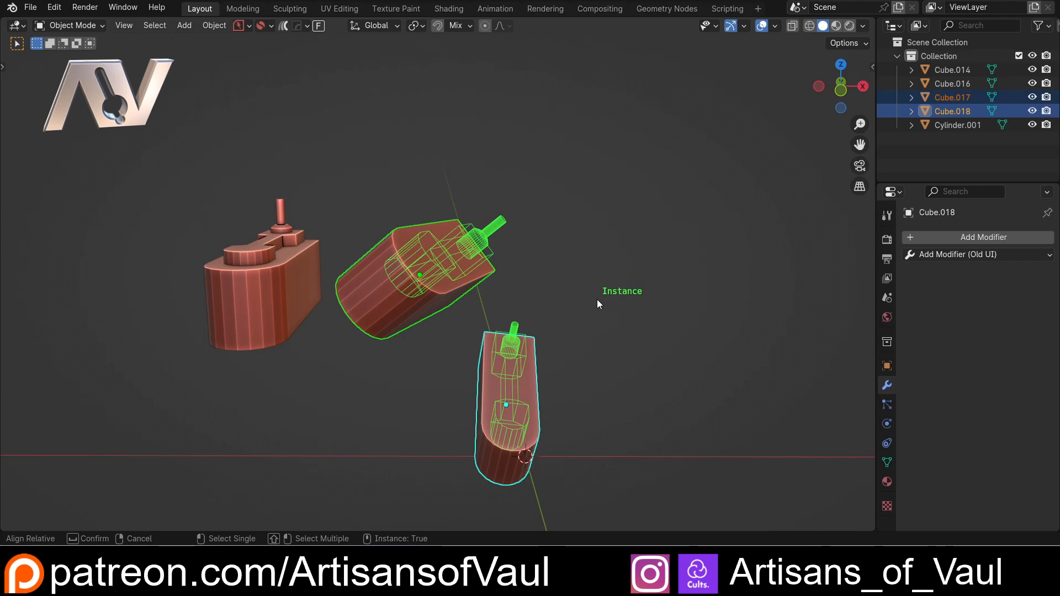
left_click(598, 299)
Select the raised detail on the original block and open it in Edit Mode
middle_click_drag(574, 286, 425, 217)
scroll(519, 262, "up", 5)
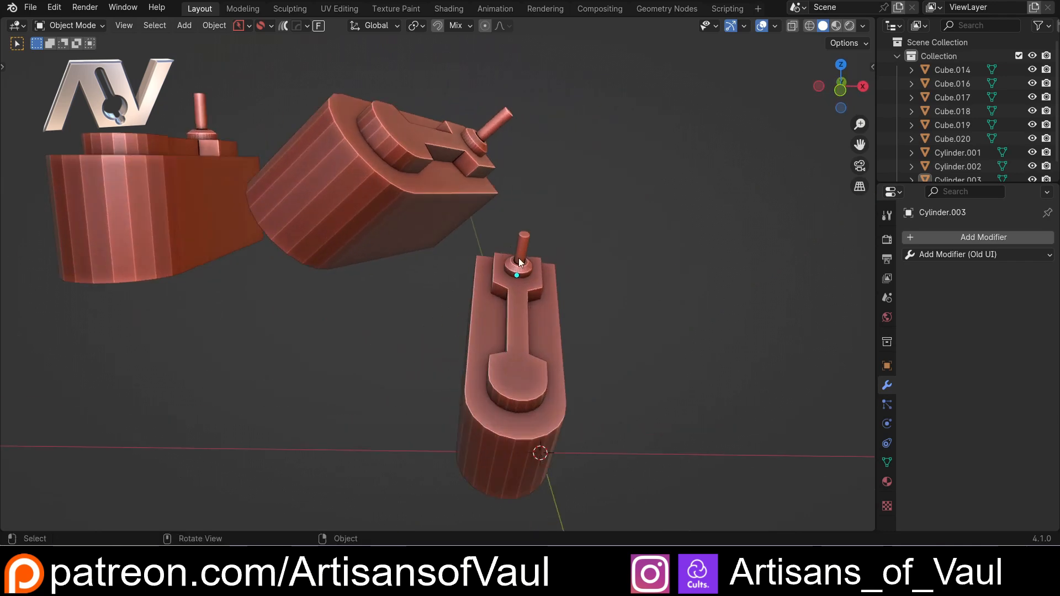
middle_click_drag(521, 274, 396, 292)
left_click(378, 244)
middle_click_drag(396, 292, 653, 287)
key("Tab")
Try to inset the rounded upper face of the raised detail by 0.0978 and extrude it upward
left_click(487, 329)
left_click(375, 331)
key("i")
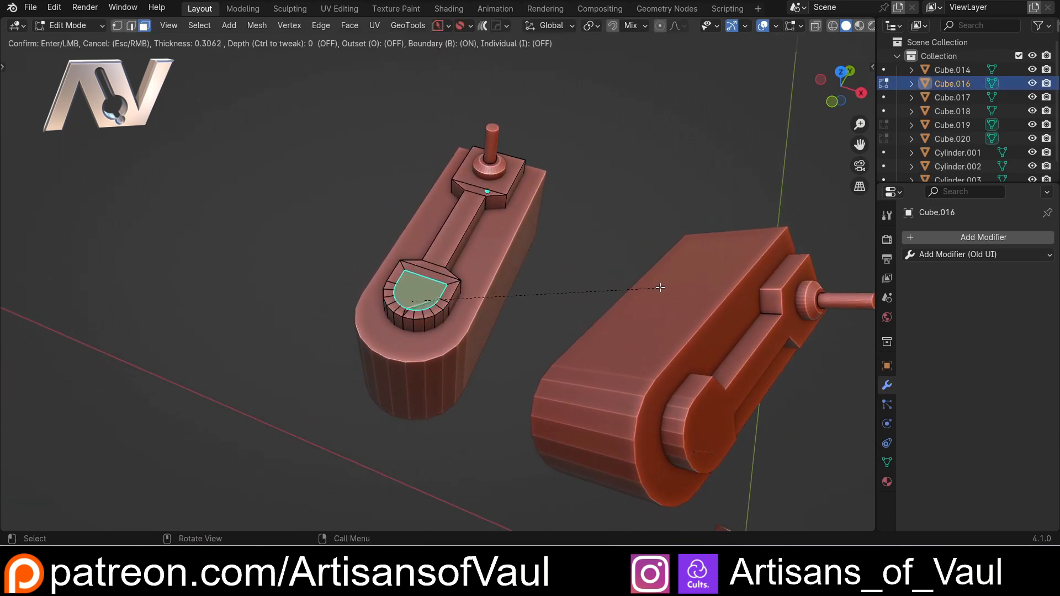
left_click(661, 287)
key("e")
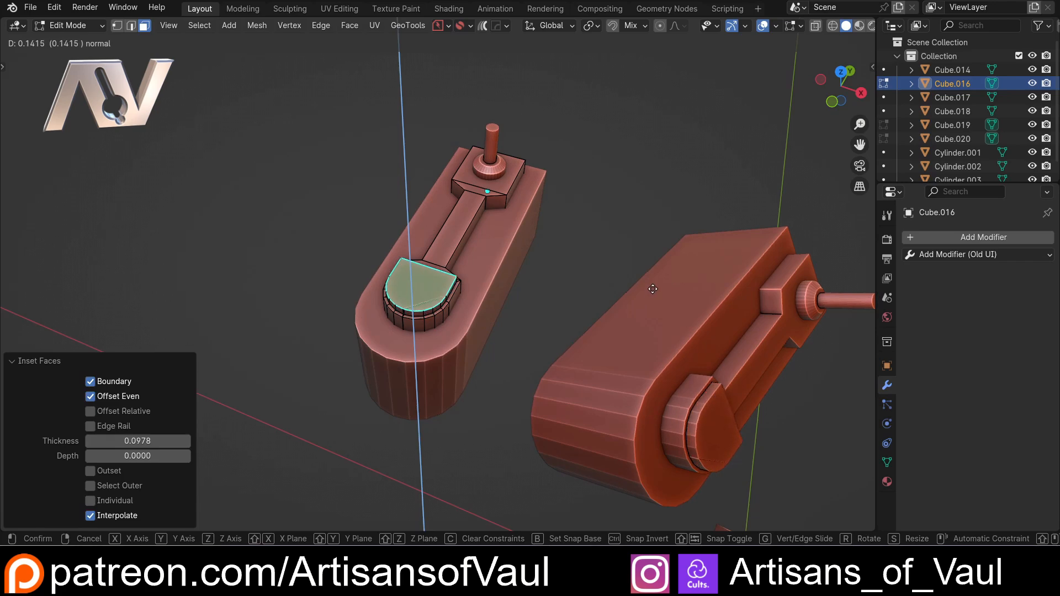
left_click(652, 289)
Undo the inset and extrusion on the raised detail's rounded face
middle_click_drag(430, 330, 618, 132, "shift")
middle_click_drag(618, 132, 456, 285, "shift")
key("ctrl+z")
key("ctrl+z")
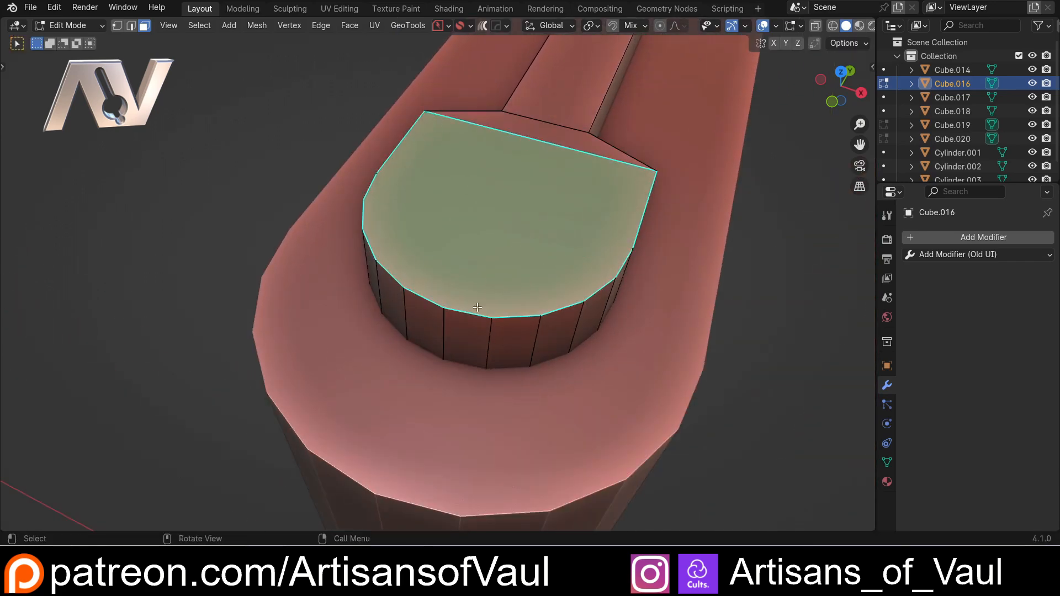
Clean up the detail's mesh, then inset its rounded upper face and extrude it about 0.094, returning to Object Mode
scroll(513, 261, "down", 2)
key("3")
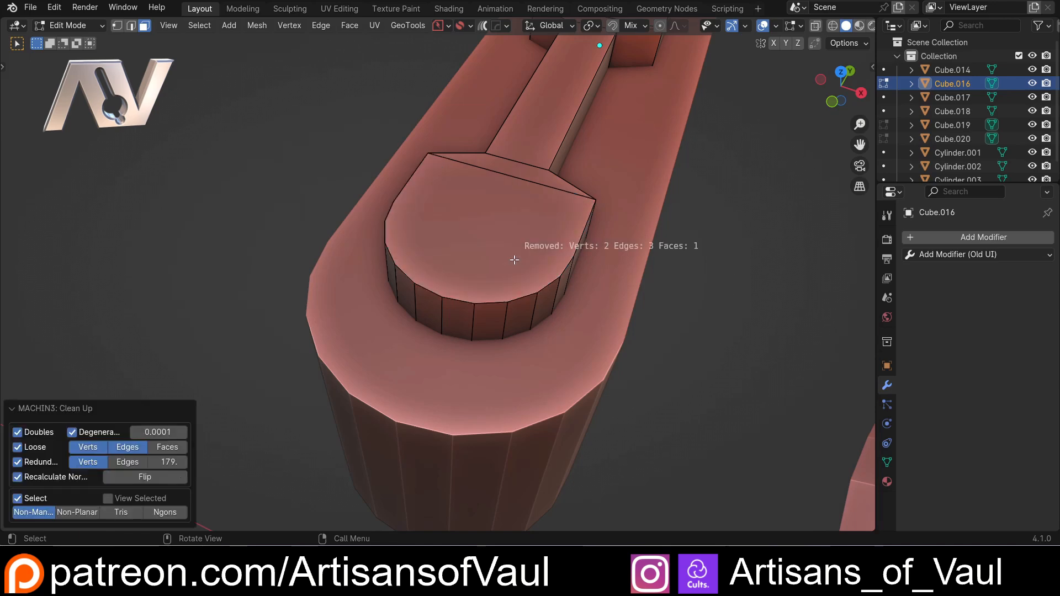
left_click(517, 250)
key("i")
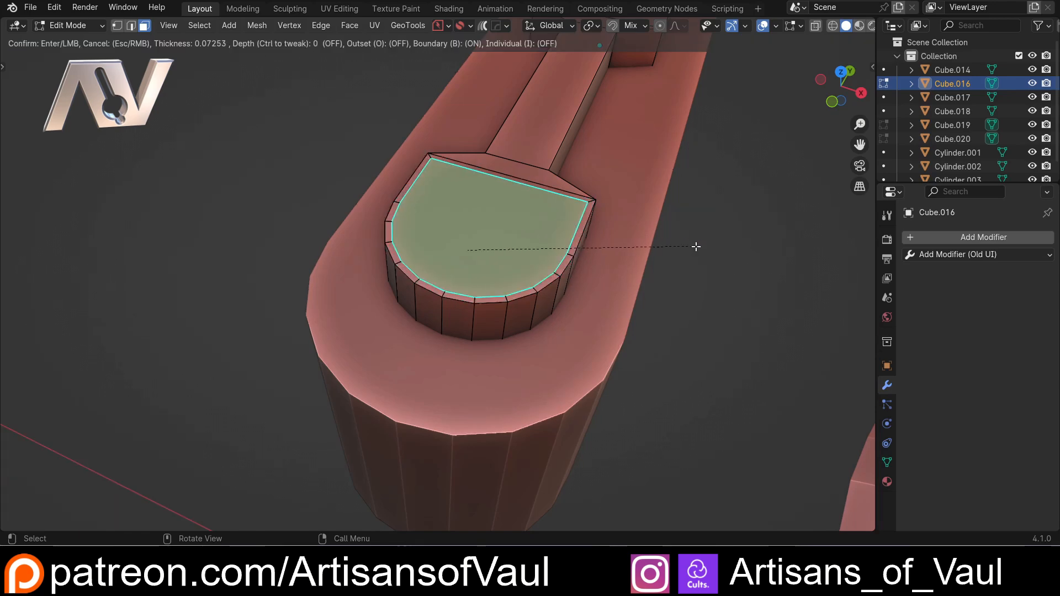
left_click(689, 250)
key("e")
left_click(693, 234)
key("Tab")
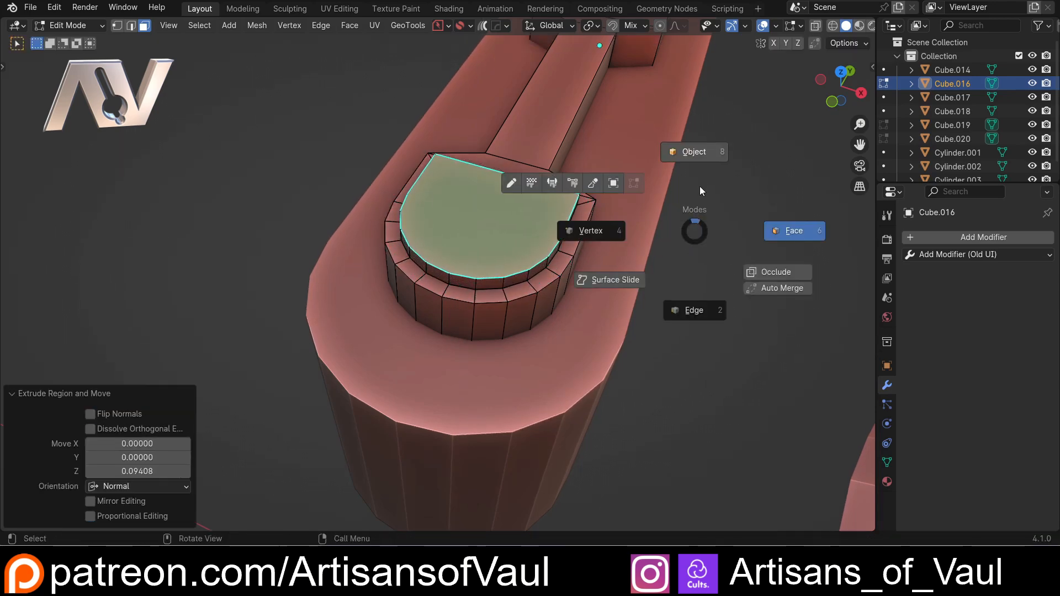
left_click(694, 180)
Examine the three blocks from several angles to compare the instanced details with the edited original
scroll(687, 177, "down", 6)
middle_click_drag(624, 261, 364, 177, "shift")
scroll(638, 338, "down", 3)
left_click(638, 338)
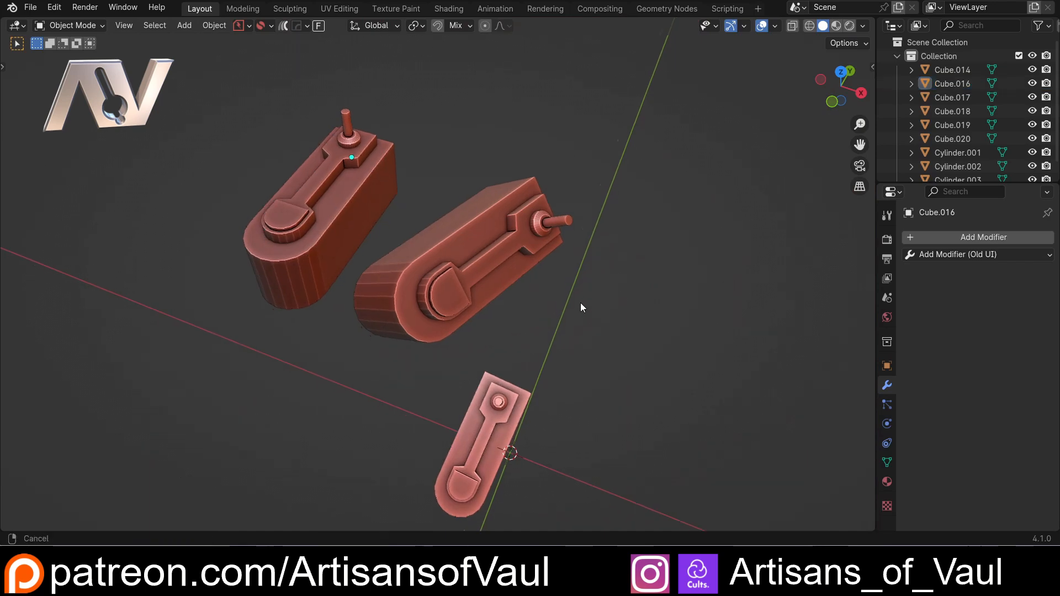
middle_click_drag(580, 303, 471, 251)
scroll(424, 287, "up", 2)
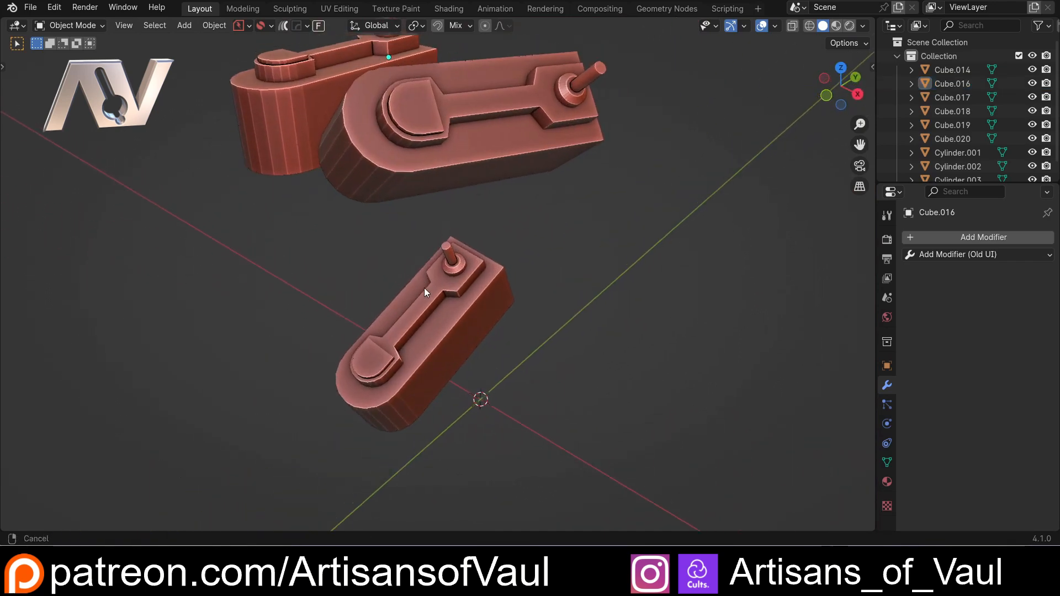
middle_click_drag(424, 287, 394, 320)
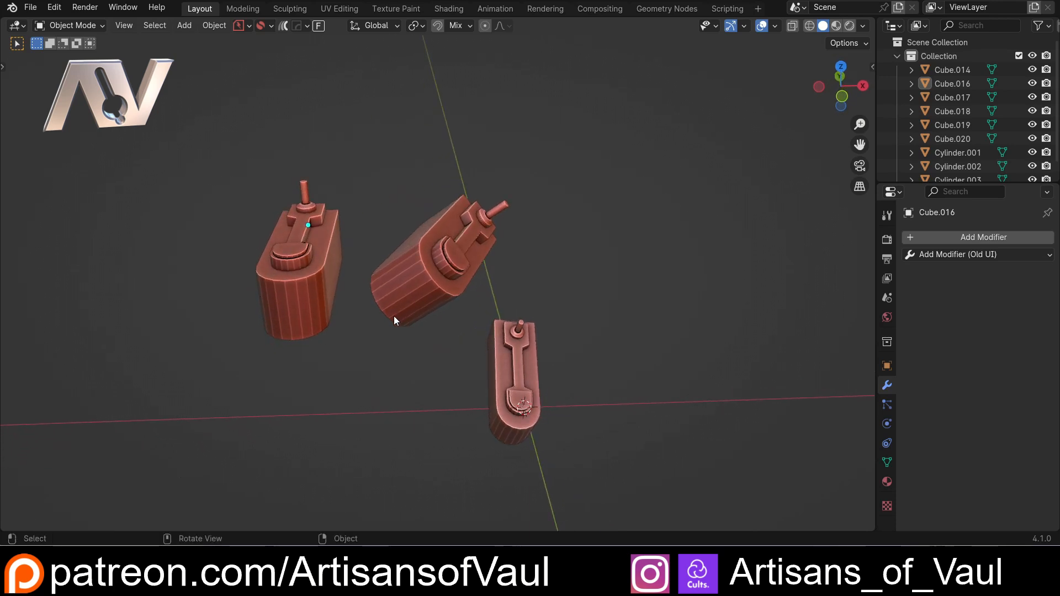
middle_click_drag(533, 248, 489, 287)
middle_click_drag(399, 279, 565, 297)
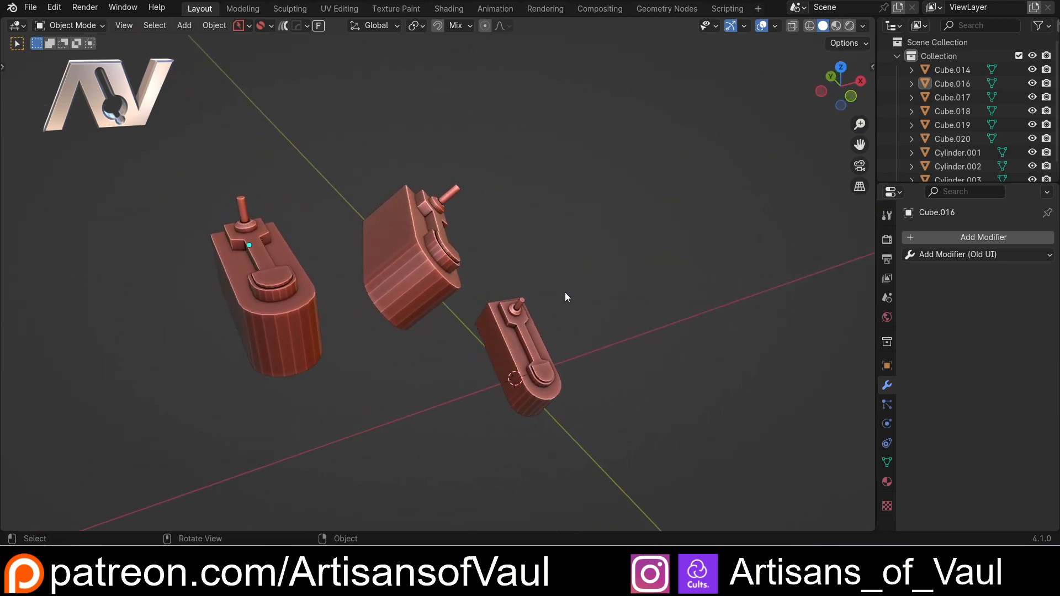